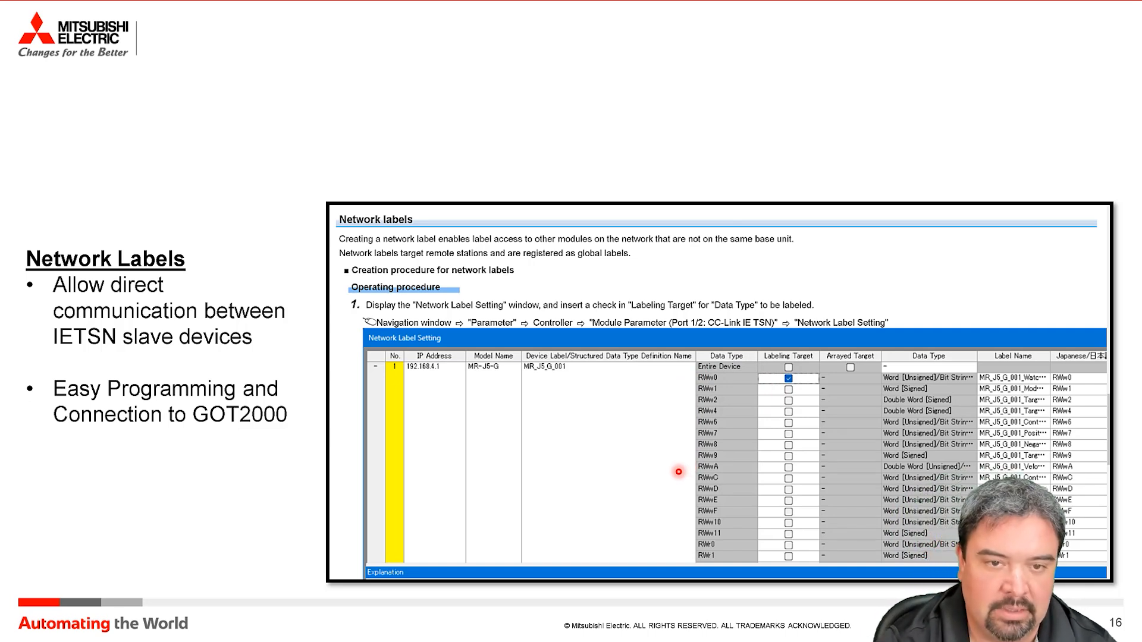
key(Page_Down)
key(Page_Down)
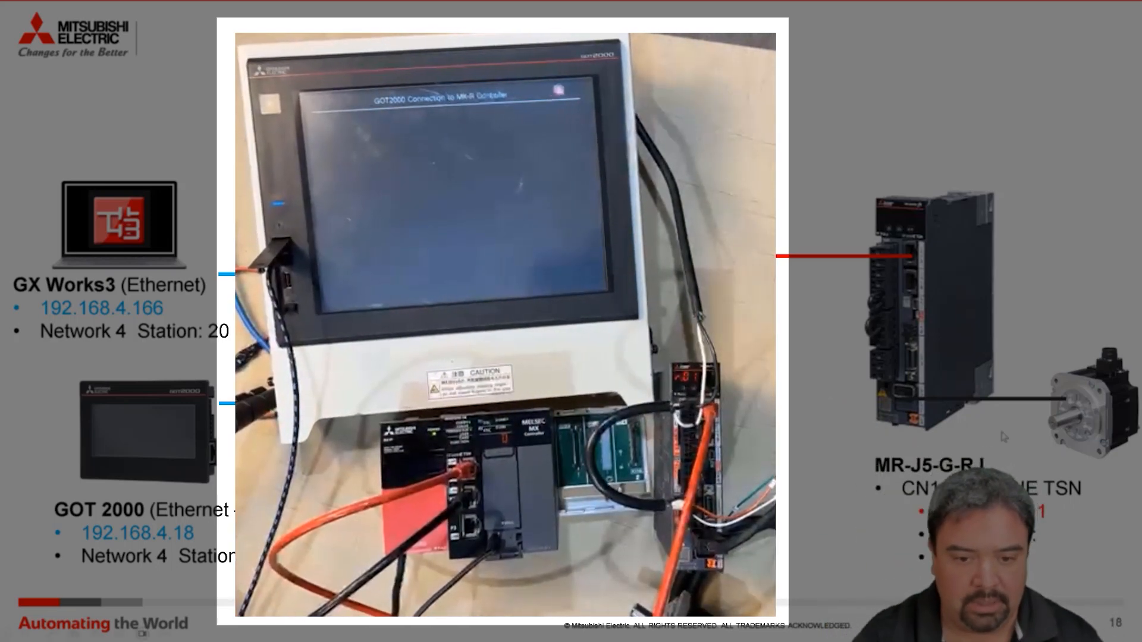
Switch to GT Designer3 and review the GOT's controller setting for the MX-R CC-Link IE TSN Ethernet connection
key(super)
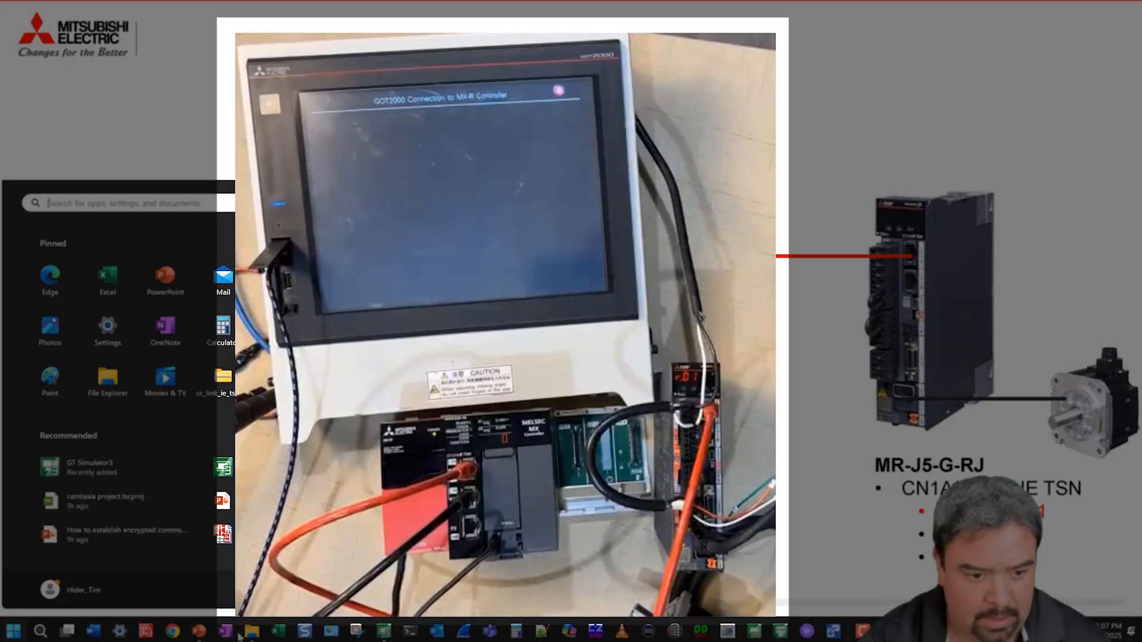
click(387, 632)
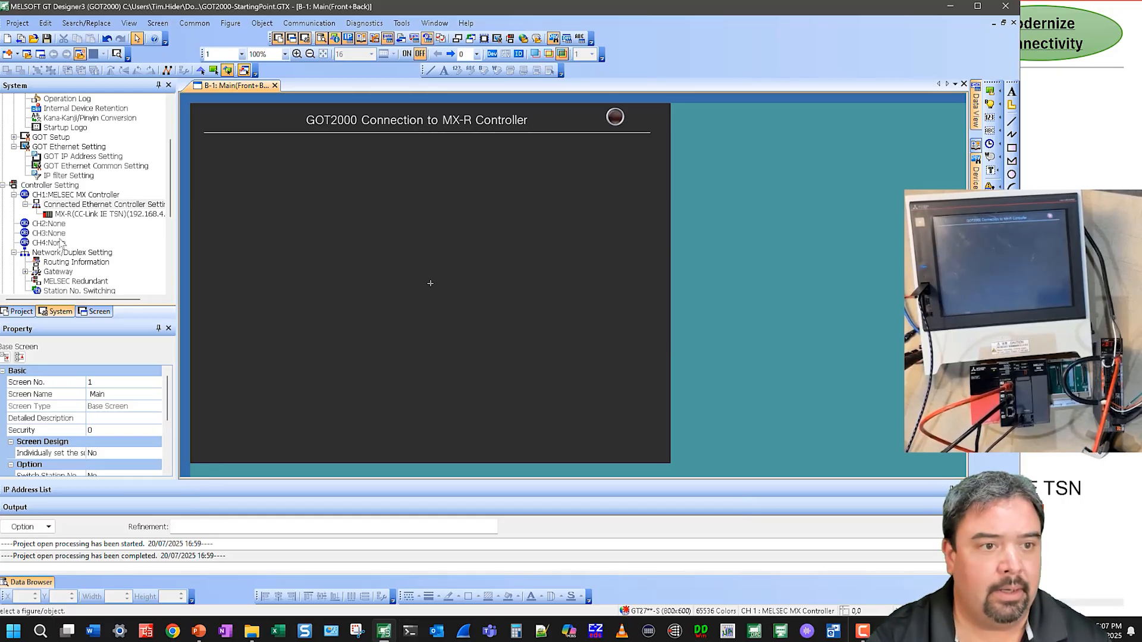
click(101, 205)
click(119, 214)
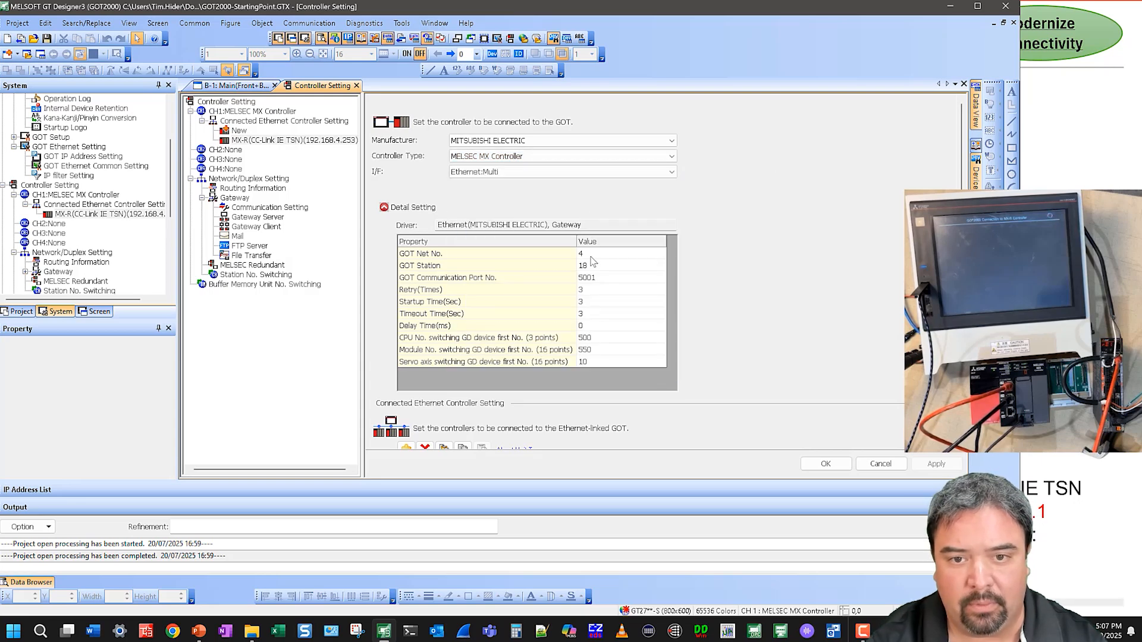
scroll(704, 264, down, 4)
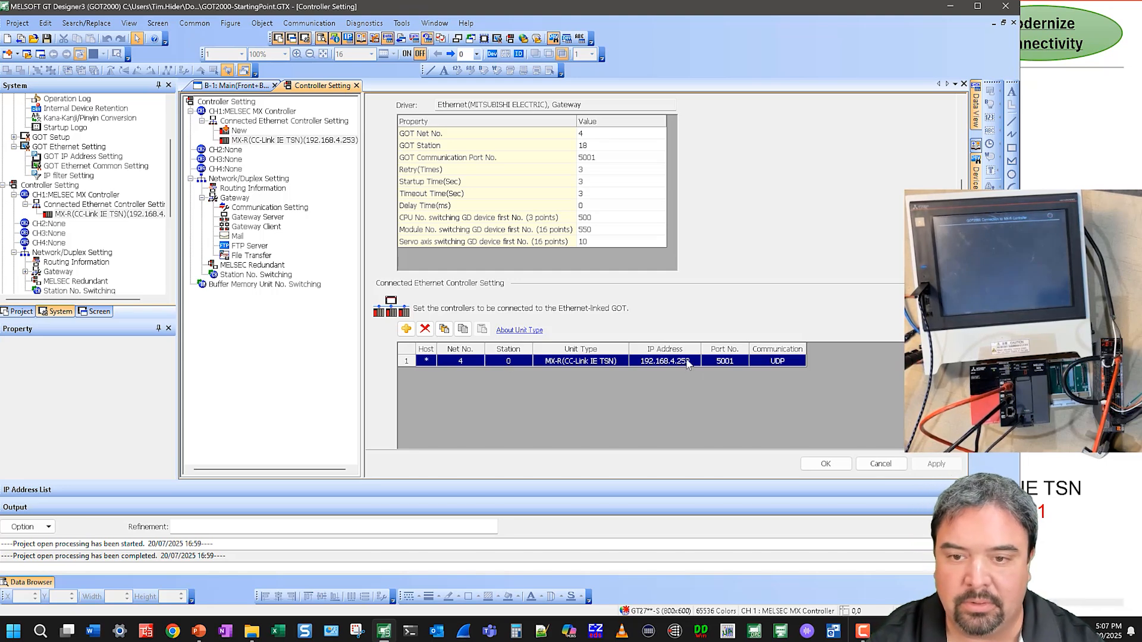
click(881, 463)
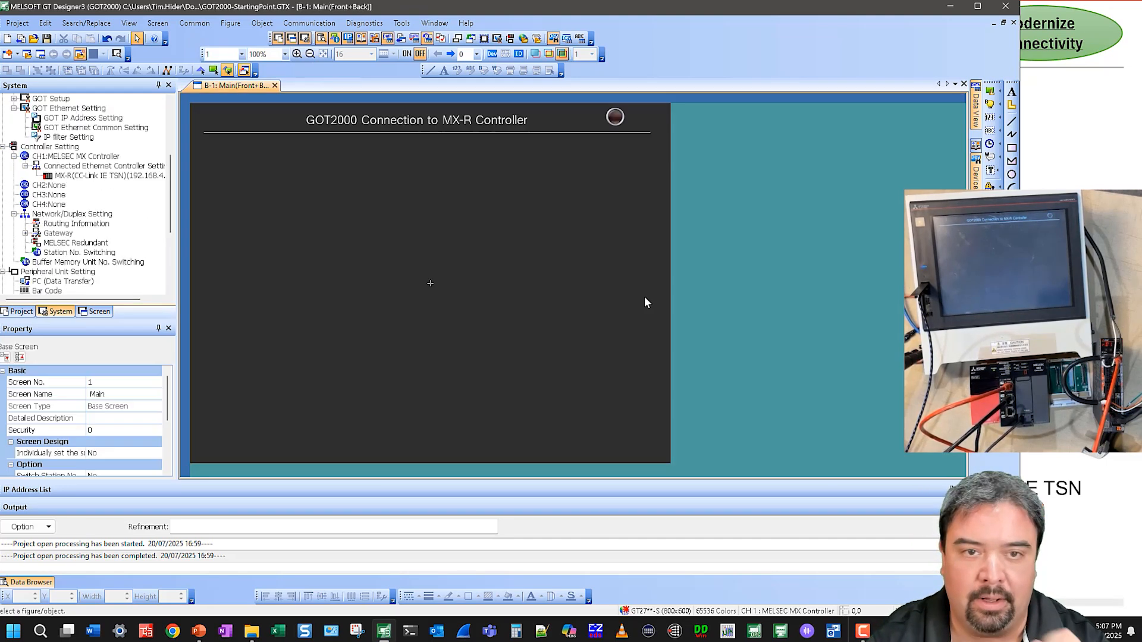
Switch to GX Works3 and stop monitoring the FBD program so it can be edited
scroll(110, 232, up, 5)
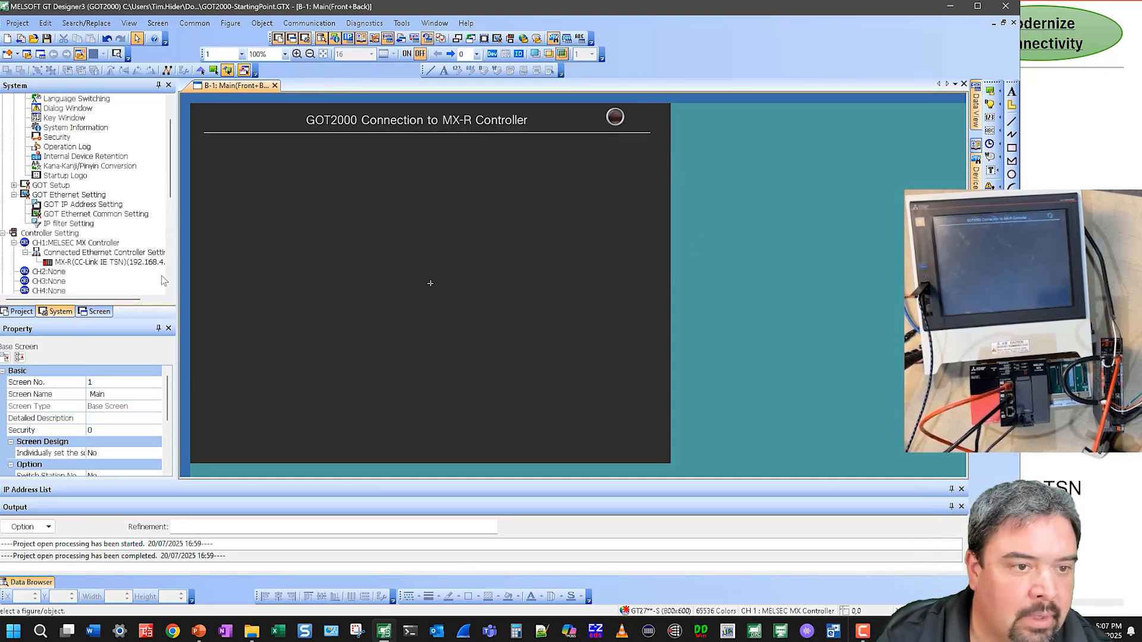
click(861, 632)
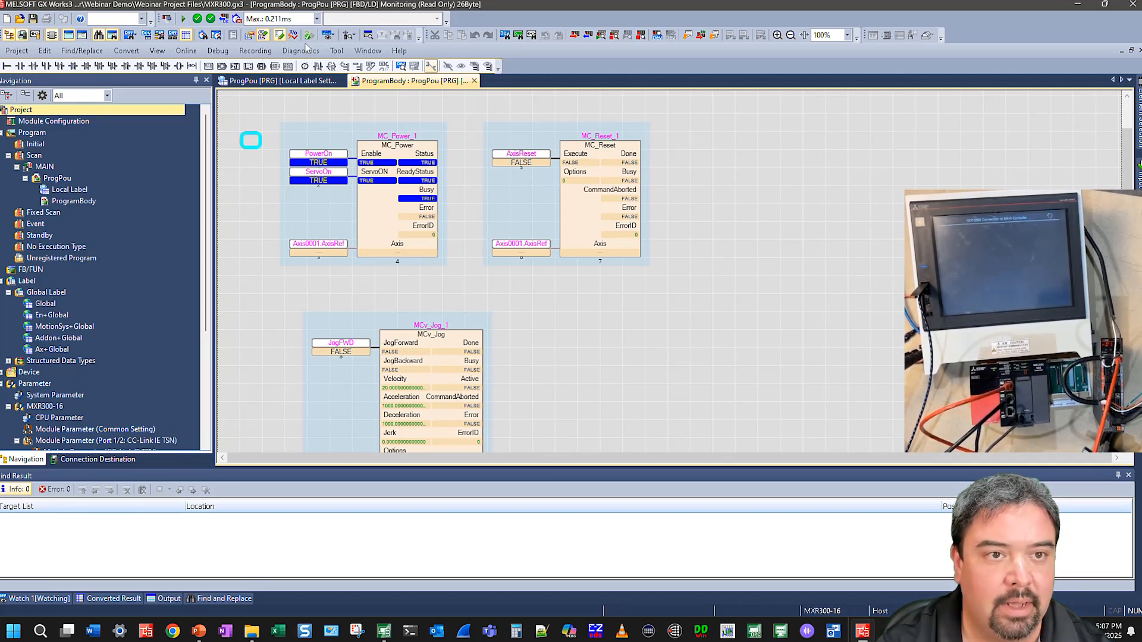
click(614, 36)
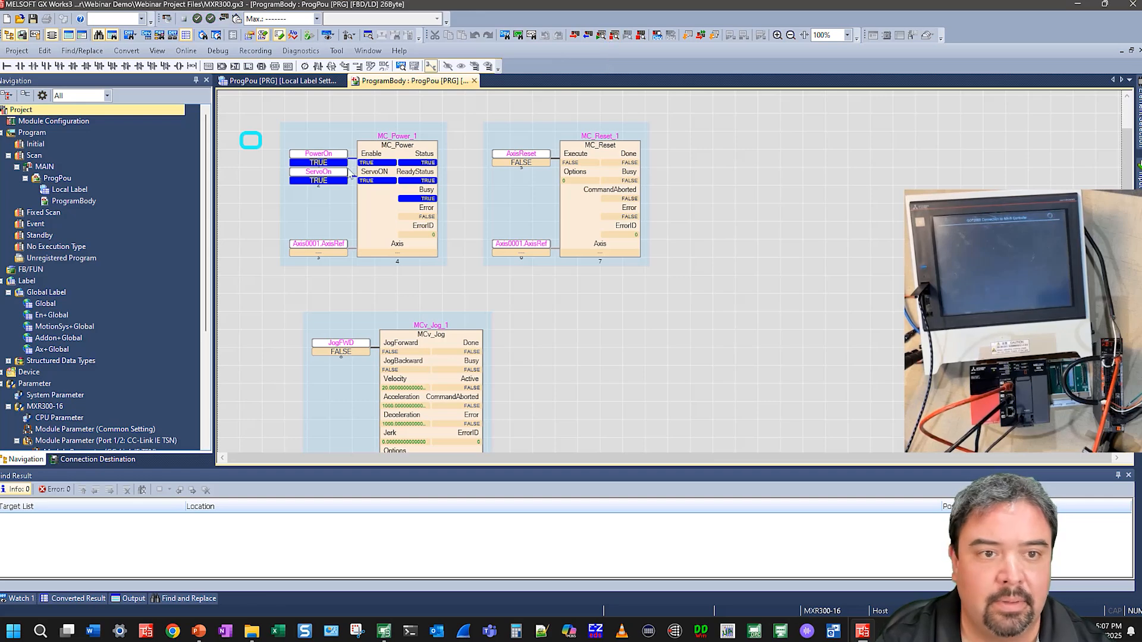
Rename the MC_Power Enable input label to PowerOnGlobal and register it as a local label
double_click(325, 158)
key(End)
text(Global)
key(Return)
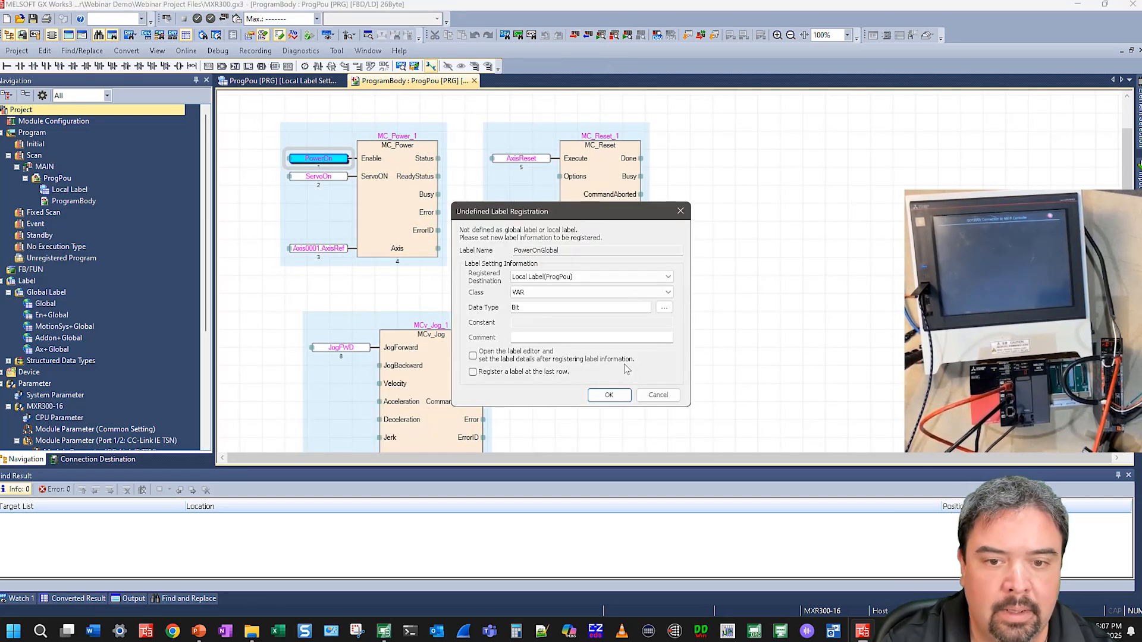
click(609, 395)
Rename the MC_Power ServoON input label to ServoOnGlobal and register it as a global label
click(326, 178)
double_click(333, 178)
text(Global)
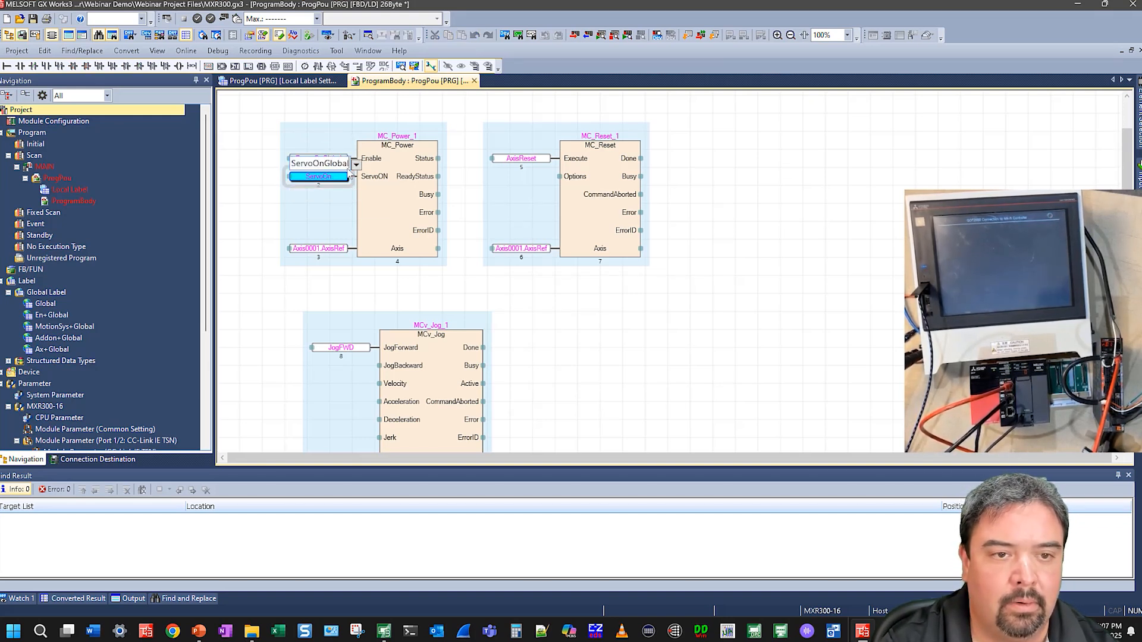
key(Return)
click(553, 277)
click(548, 295)
click(618, 397)
Delete the PowerOnGlobal label from the ProgPou local label list
double_click(64, 190)
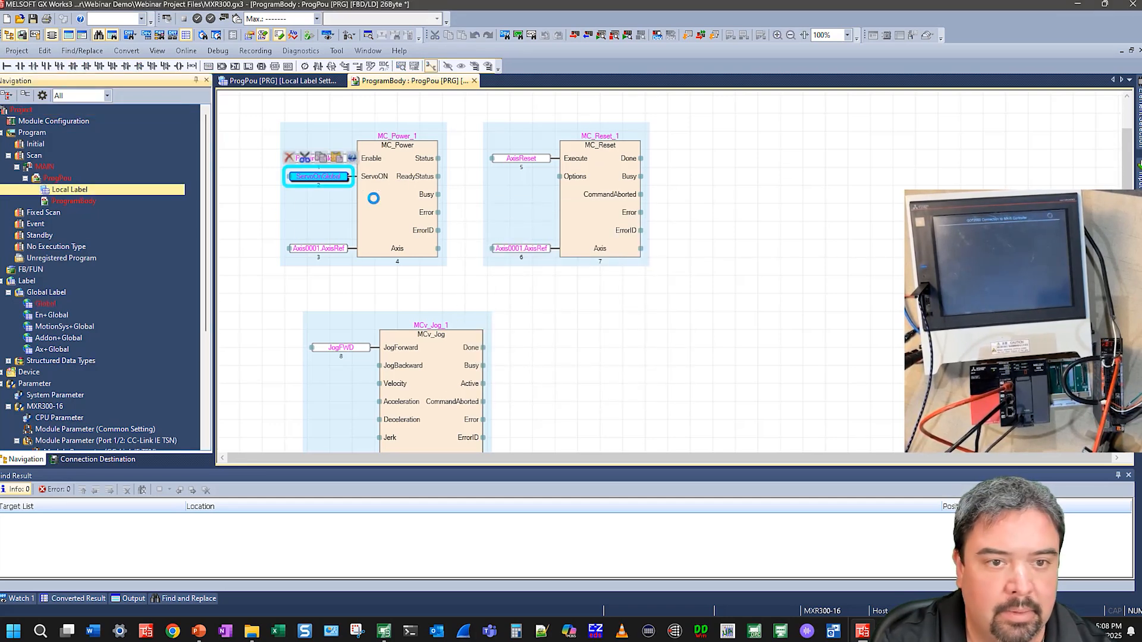
drag(263, 191, 306, 193)
click(237, 190)
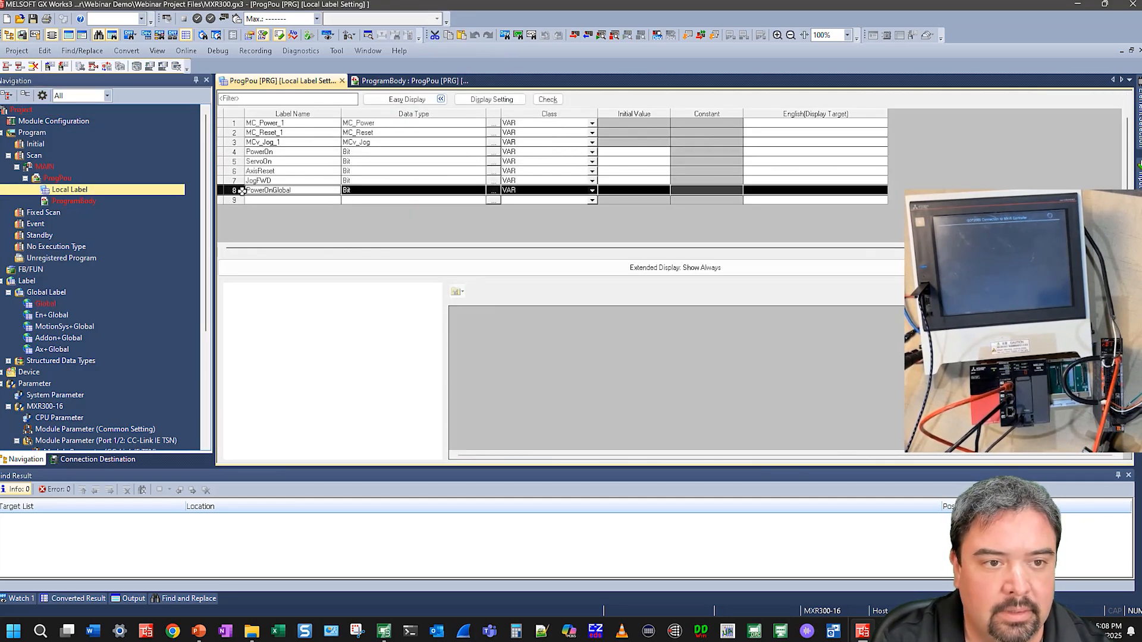
right_click(238, 191)
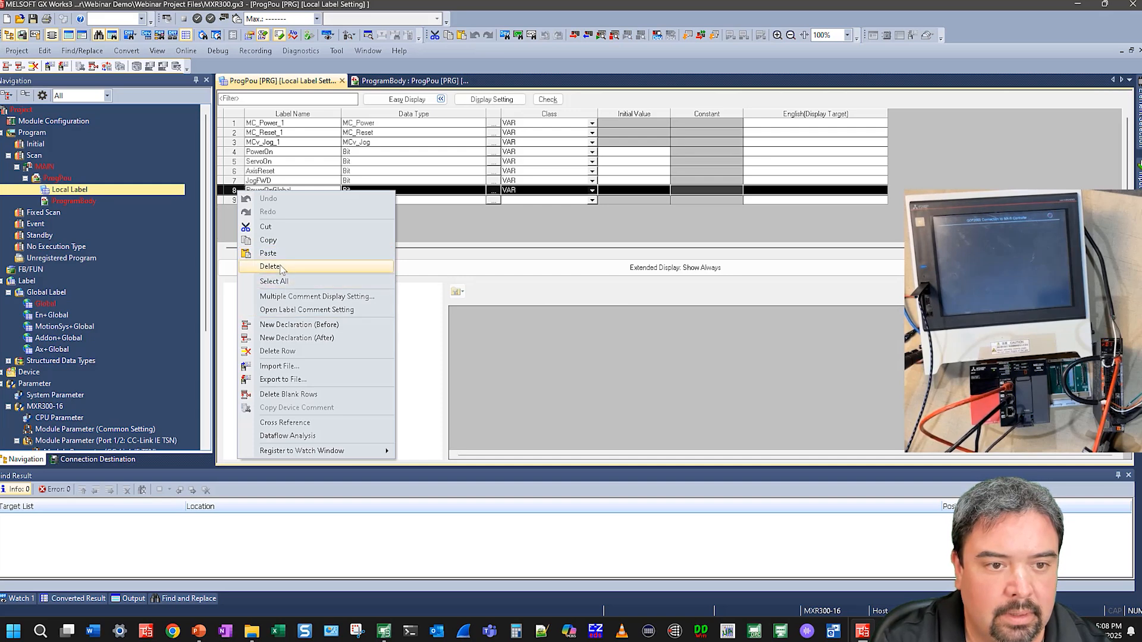
click(270, 266)
click(611, 337)
Re-register the PowerOnGlobal Enable input label as a global label
double_click(83, 201)
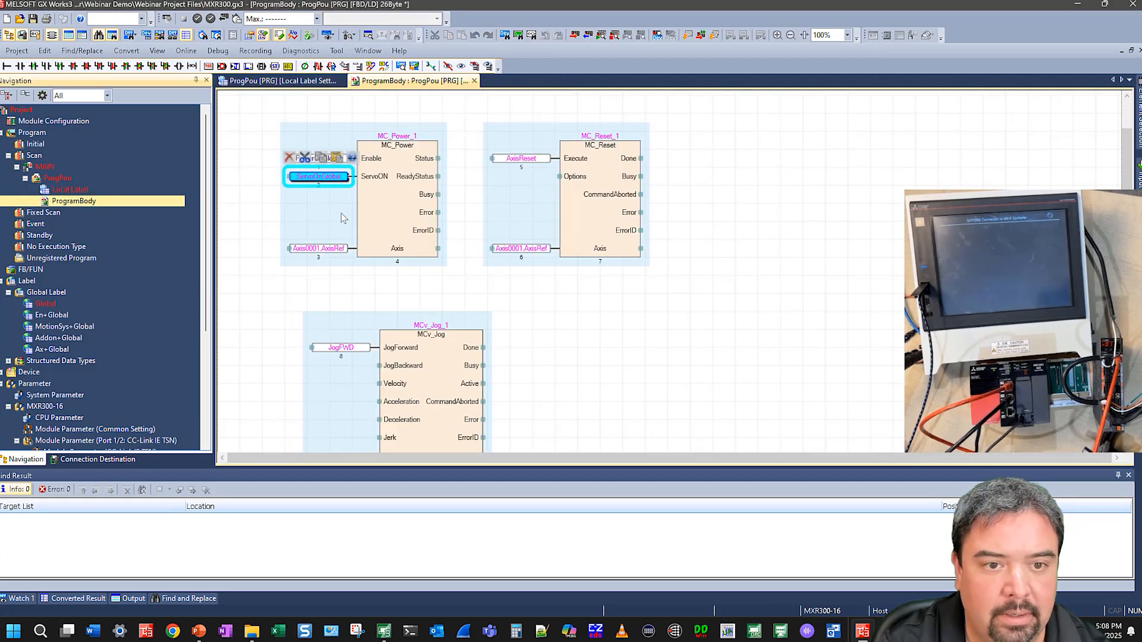
double_click(342, 160)
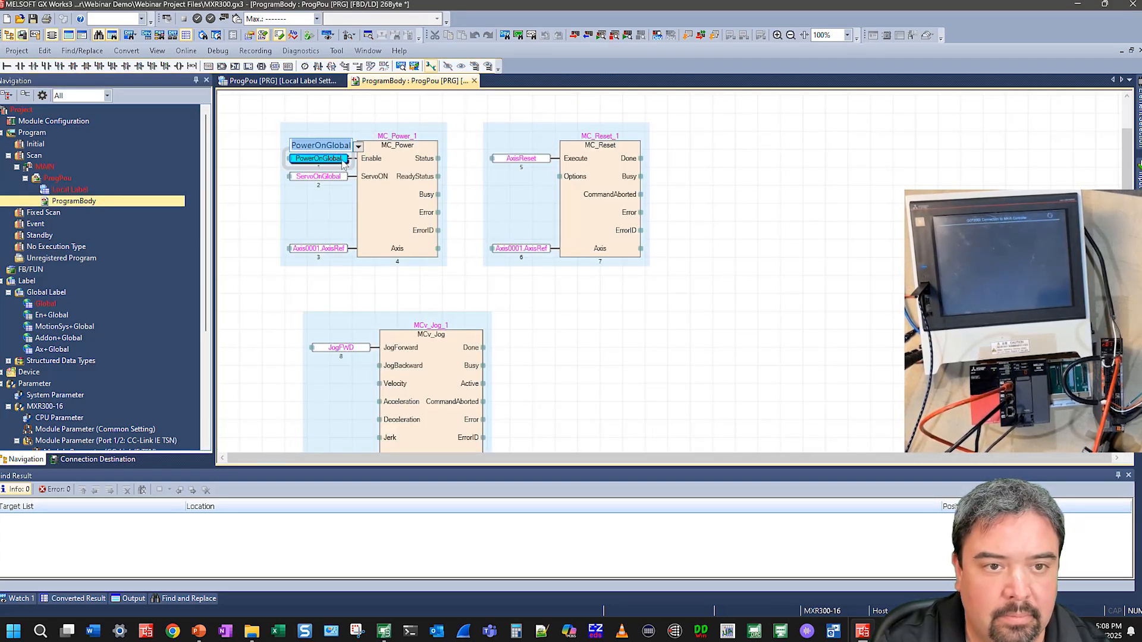
key(Return)
click(595, 277)
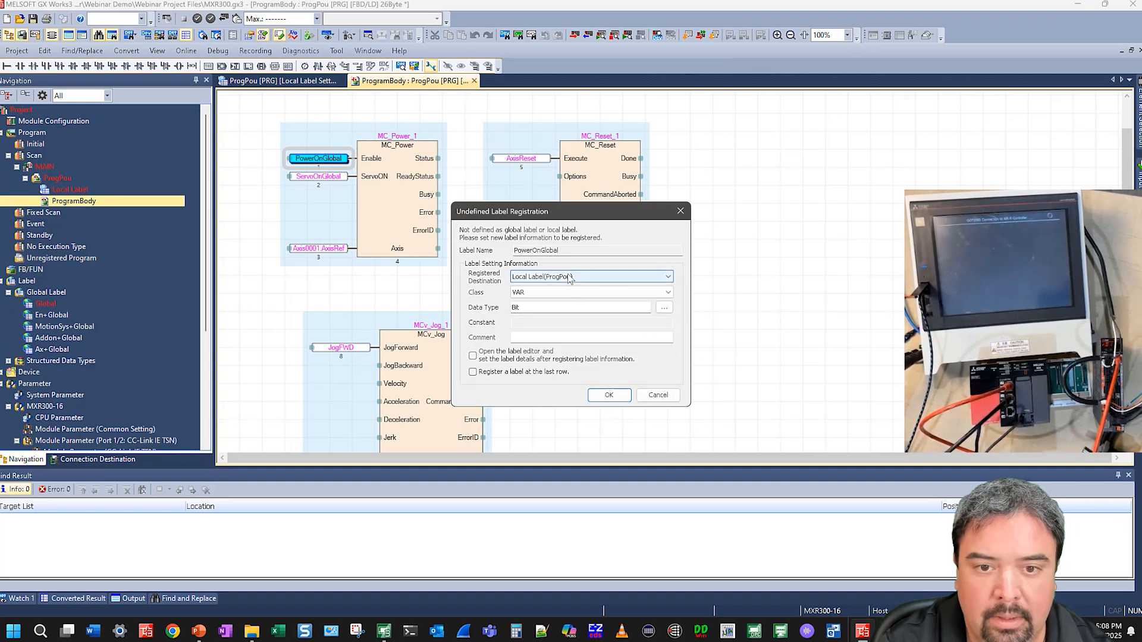
click(556, 296)
click(608, 395)
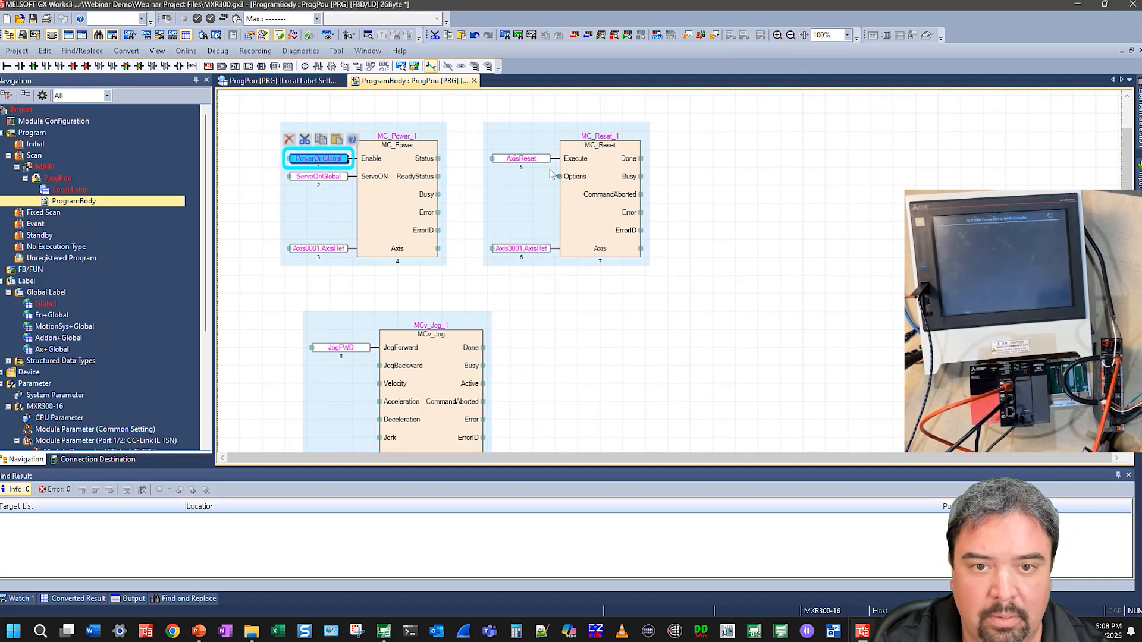
Rename the MCv_Jog JogForward input label to JogFWDGlobal and register it as a global label
double_click(364, 348)
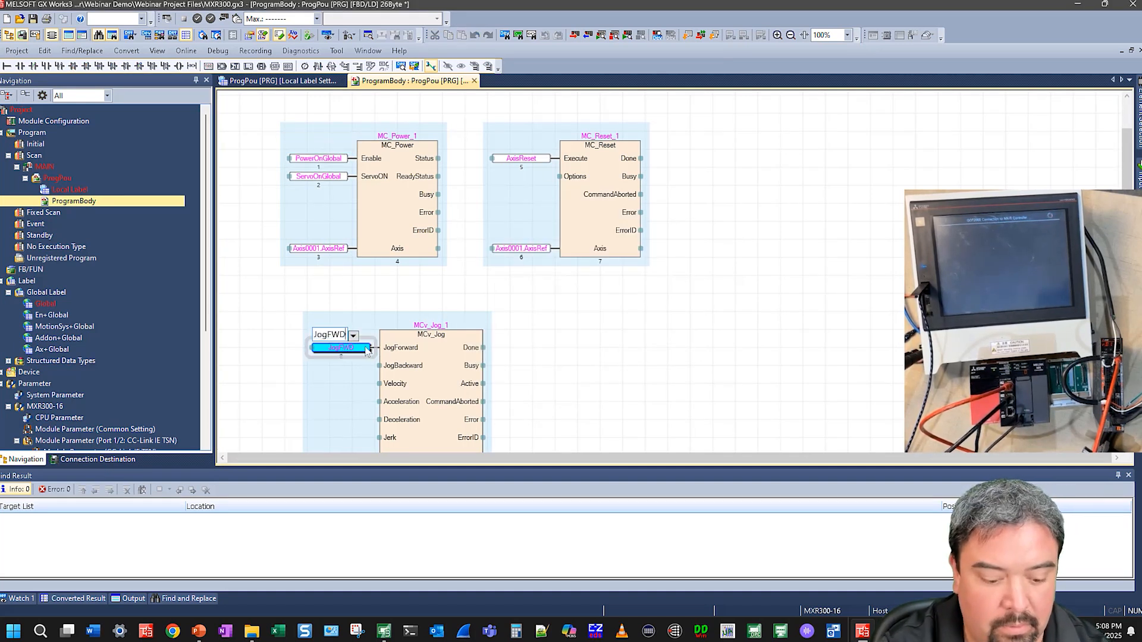
text(Glbo)
key(BackSpace)
key(BackSpace)
text(obasl)
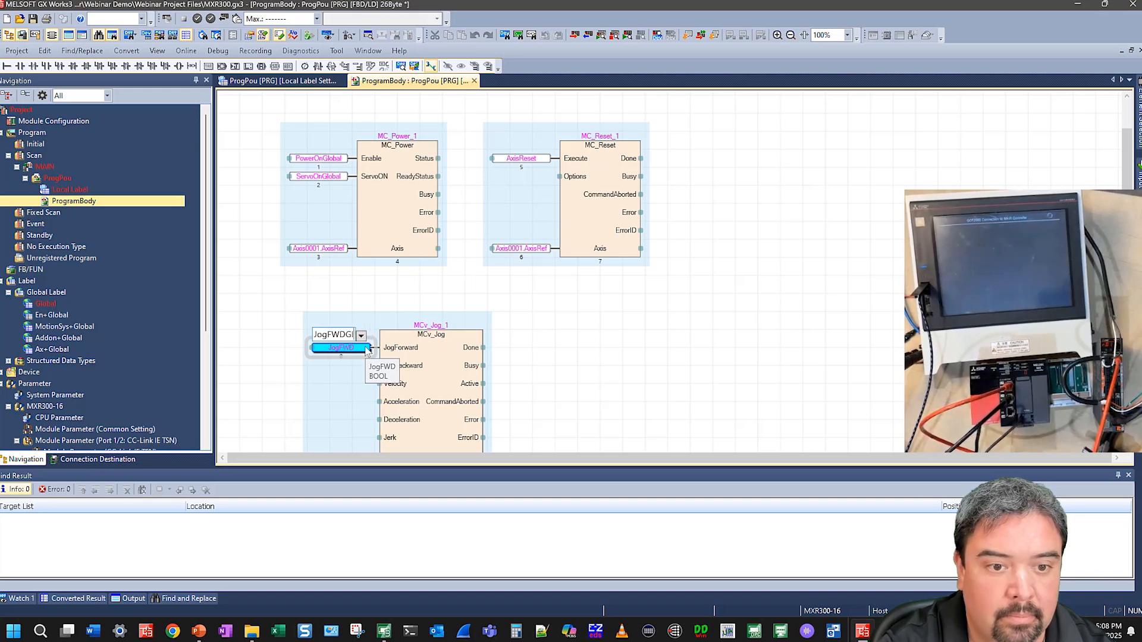
key(Return)
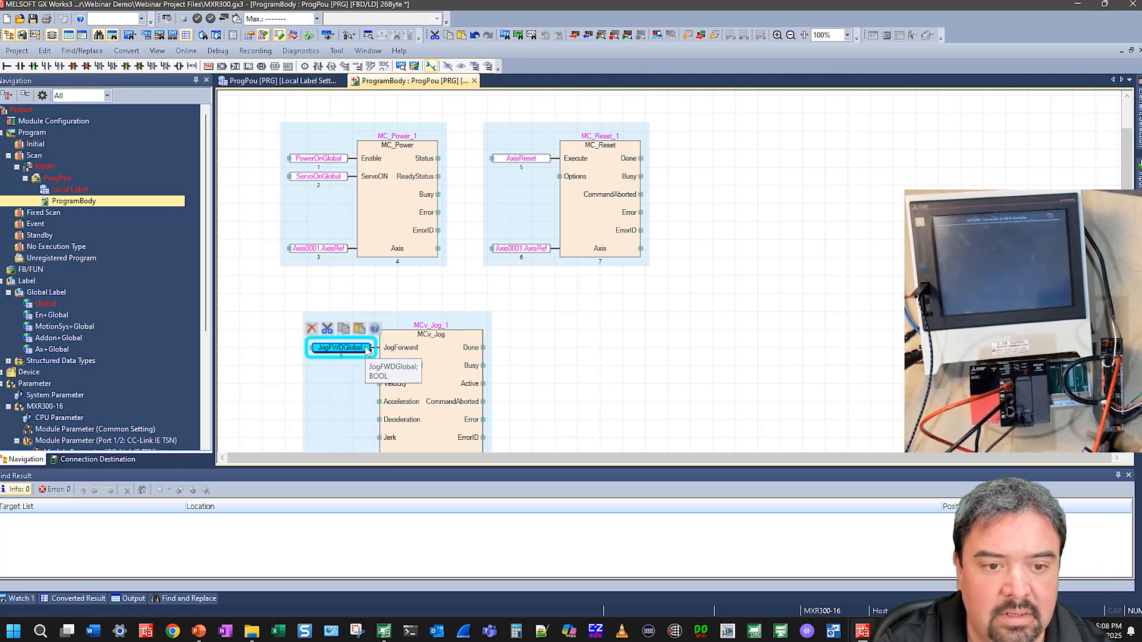
click(367, 349)
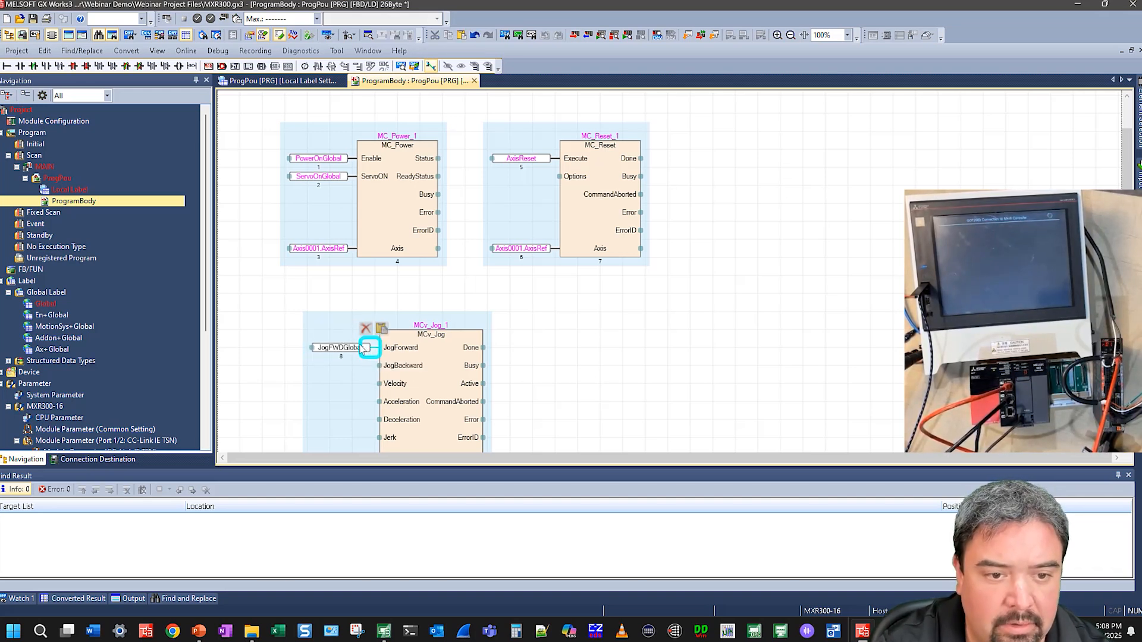
double_click(344, 351)
key(Return)
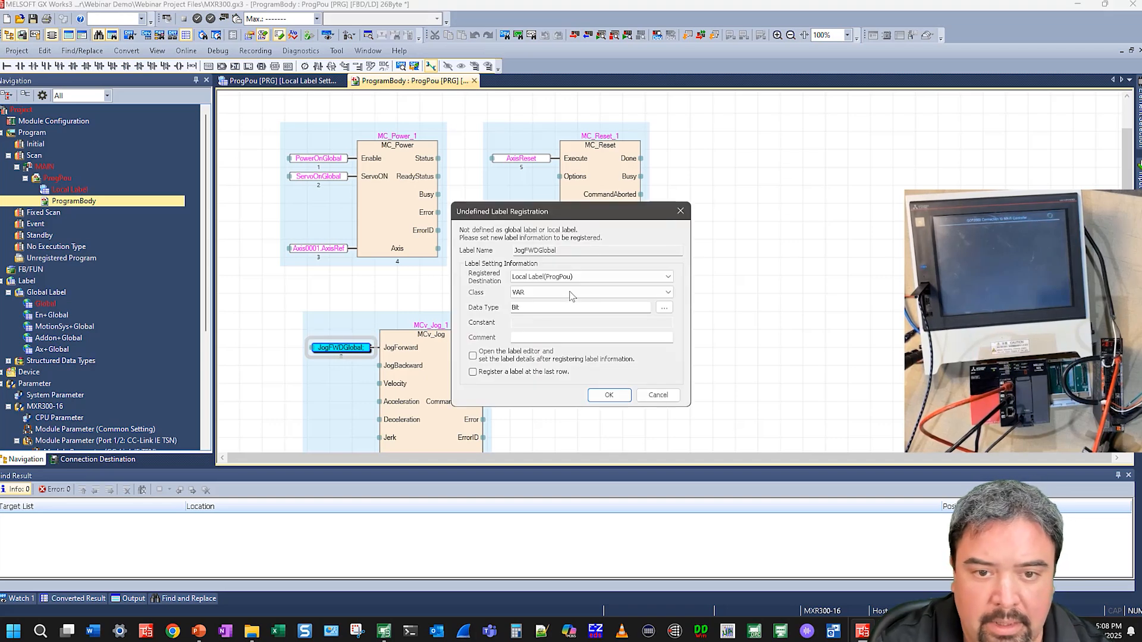
click(565, 279)
click(548, 300)
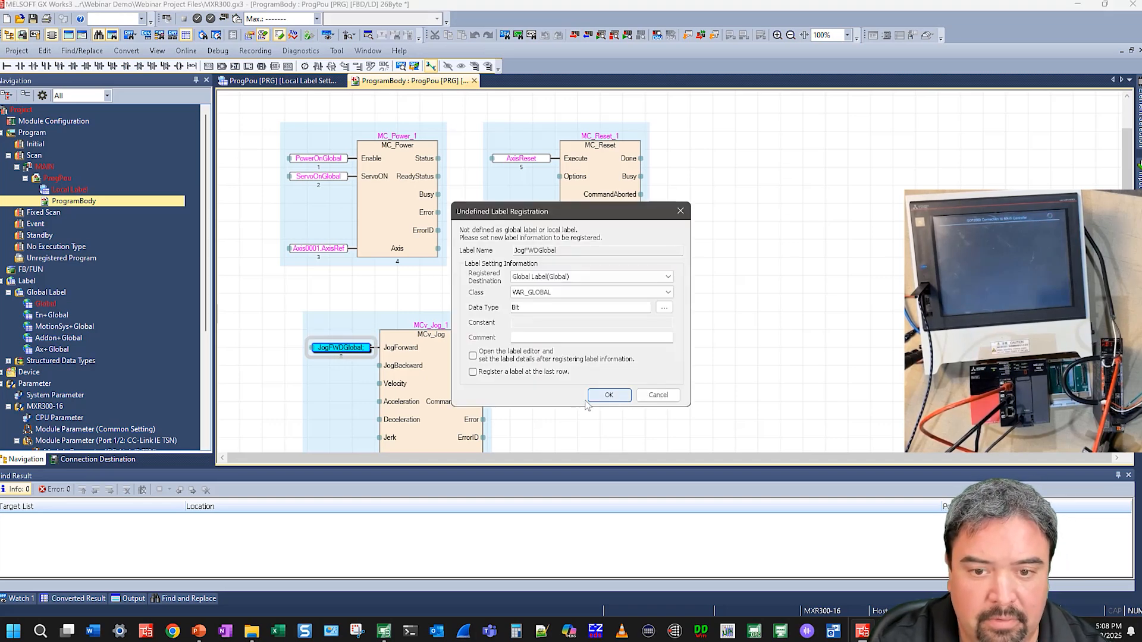
click(591, 397)
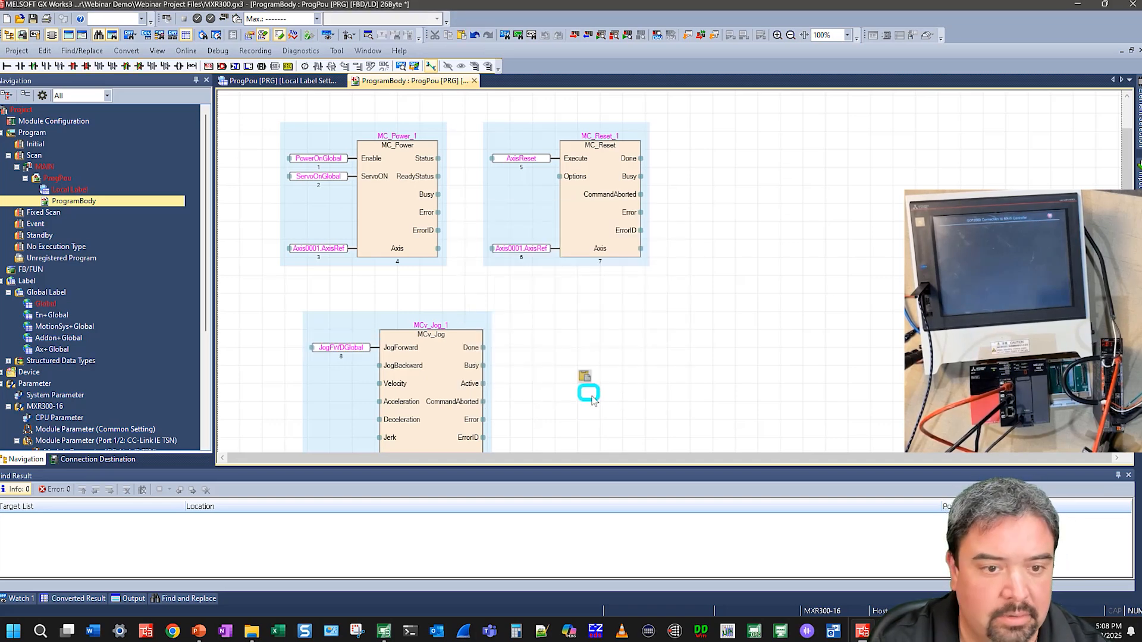
Enable access from external device for ServoOnGlobal, PowerOnGlobal and JogFWDGlobal in the global label list
double_click(53, 305)
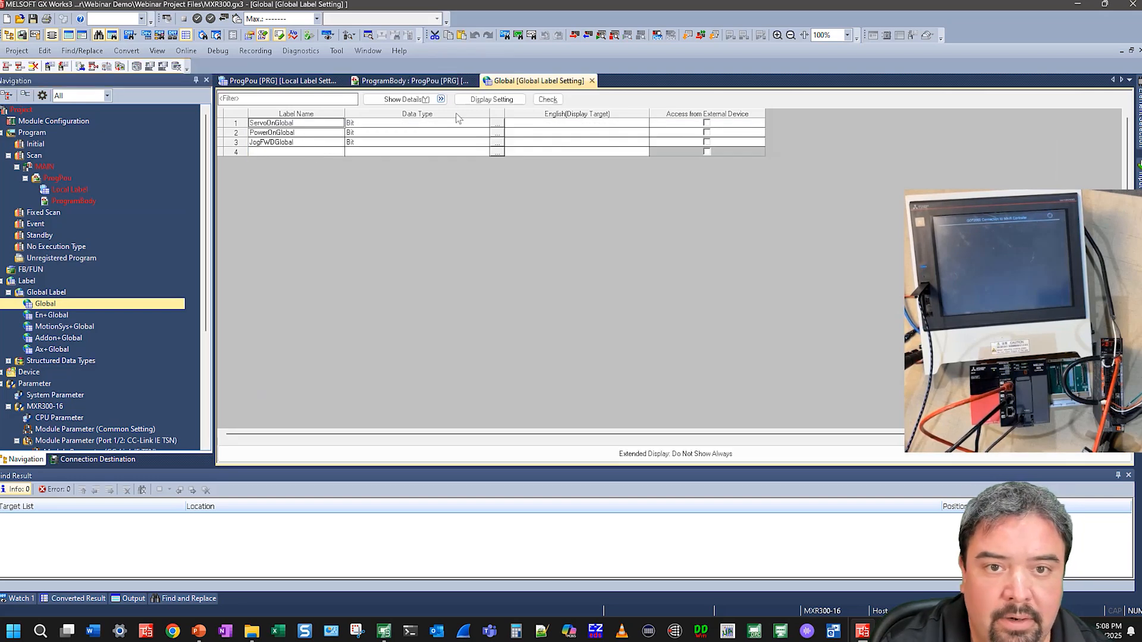
click(443, 102)
click(443, 102)
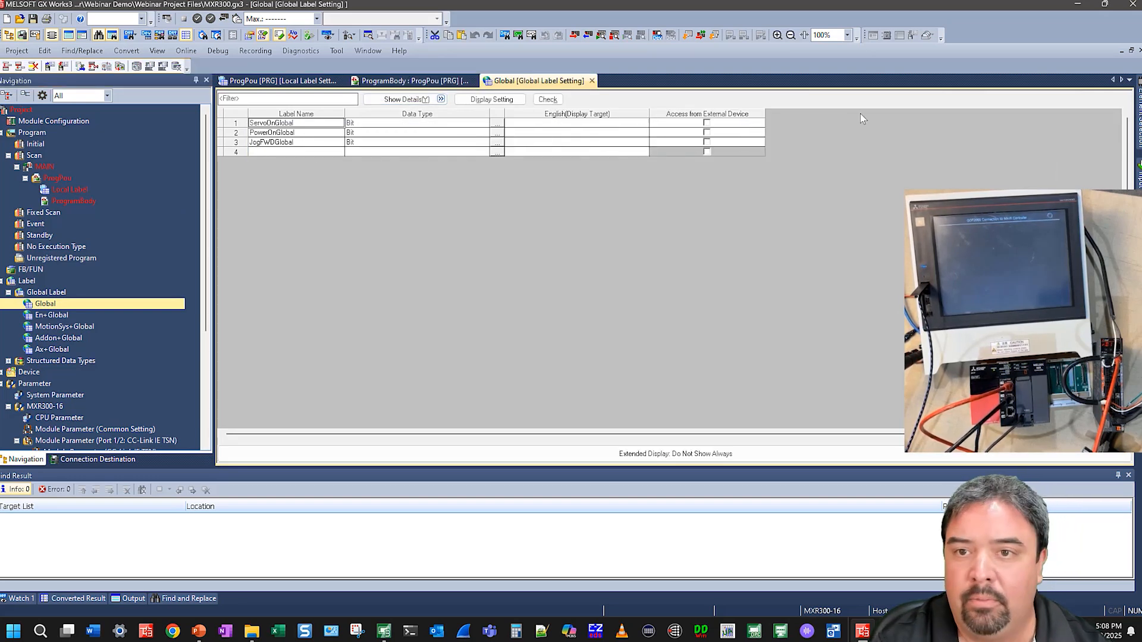
click(706, 124)
click(708, 142)
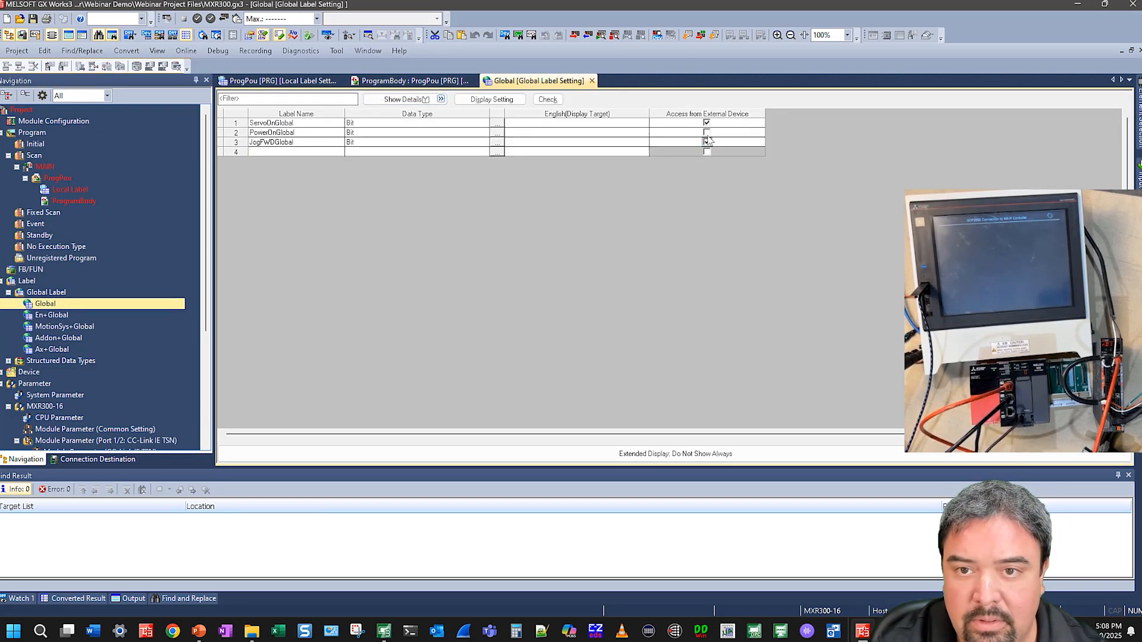
click(706, 132)
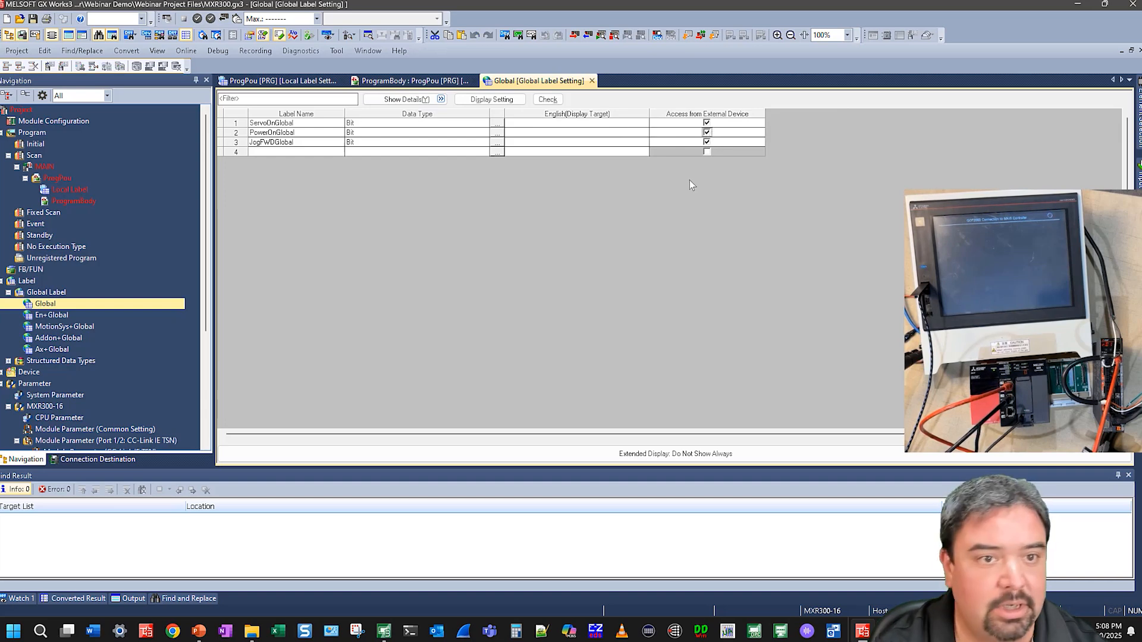
Add a structure array for the MR-J5-G-RJ servo in the network label setting's structure array settings
double_click(77, 201)
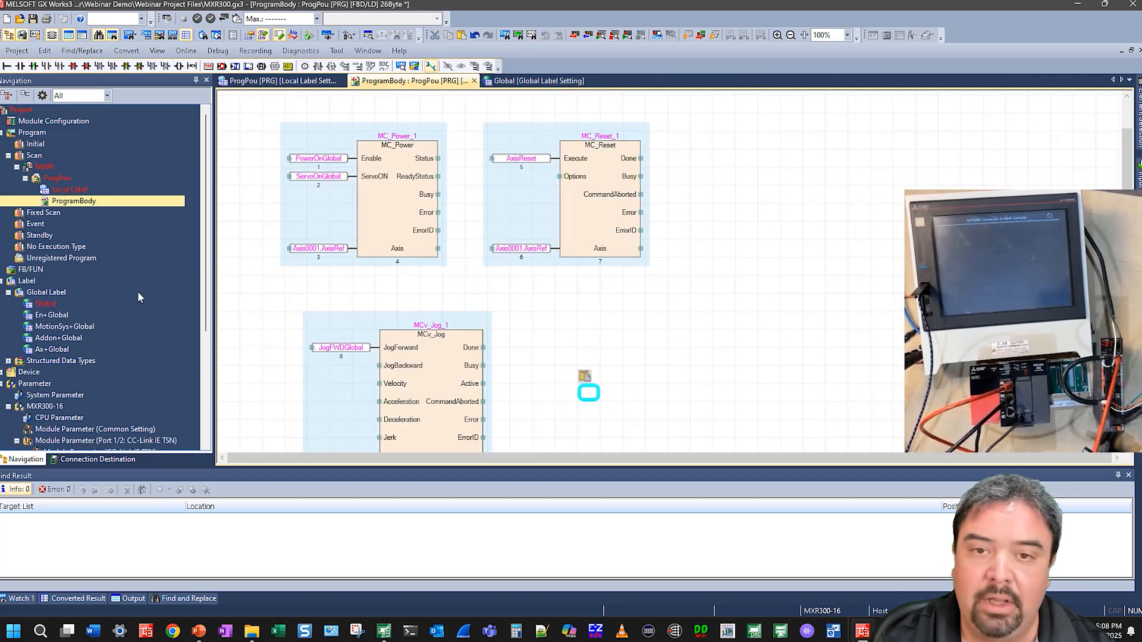
scroll(90, 311, down, 2)
scroll(91, 307, down, 3)
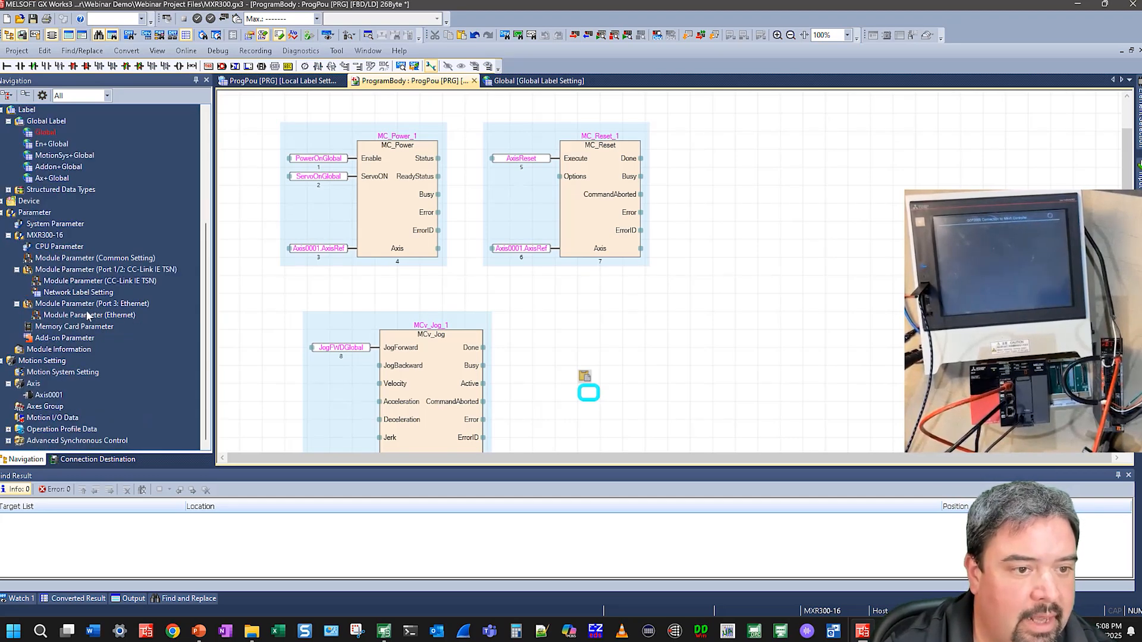
click(87, 297)
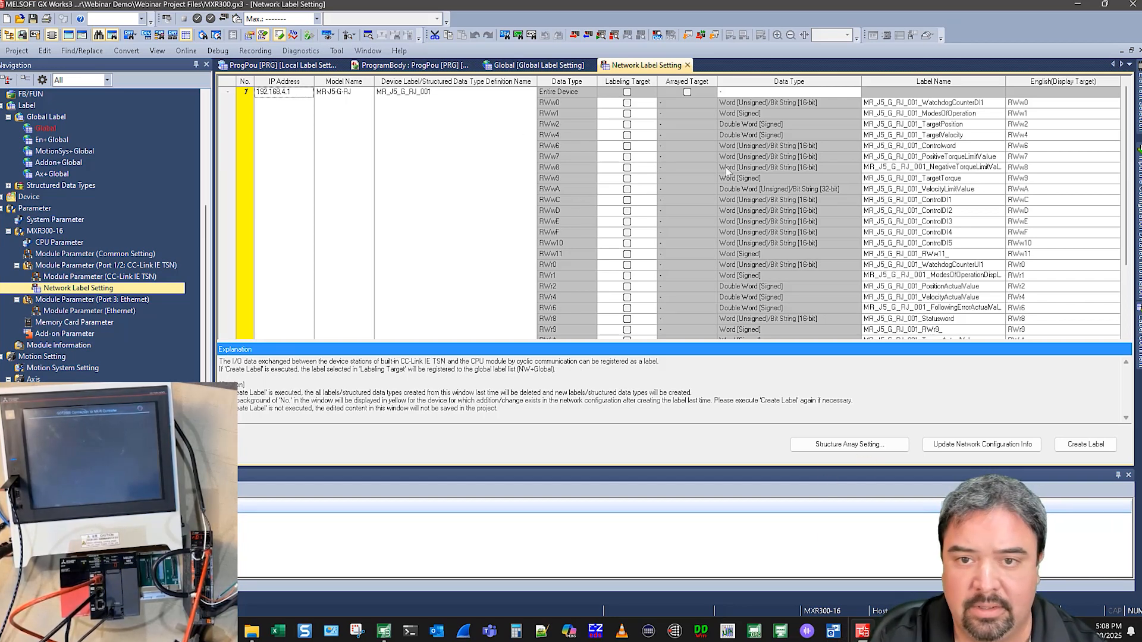
click(853, 447)
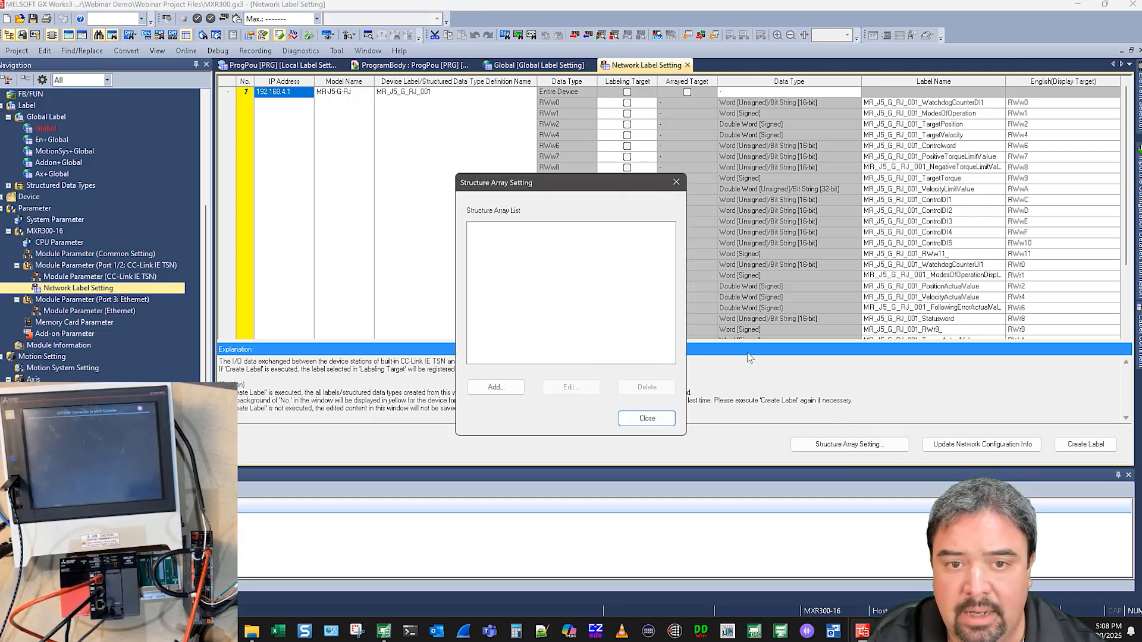
click(491, 388)
click(505, 230)
click(415, 245)
click(416, 275)
click(566, 336)
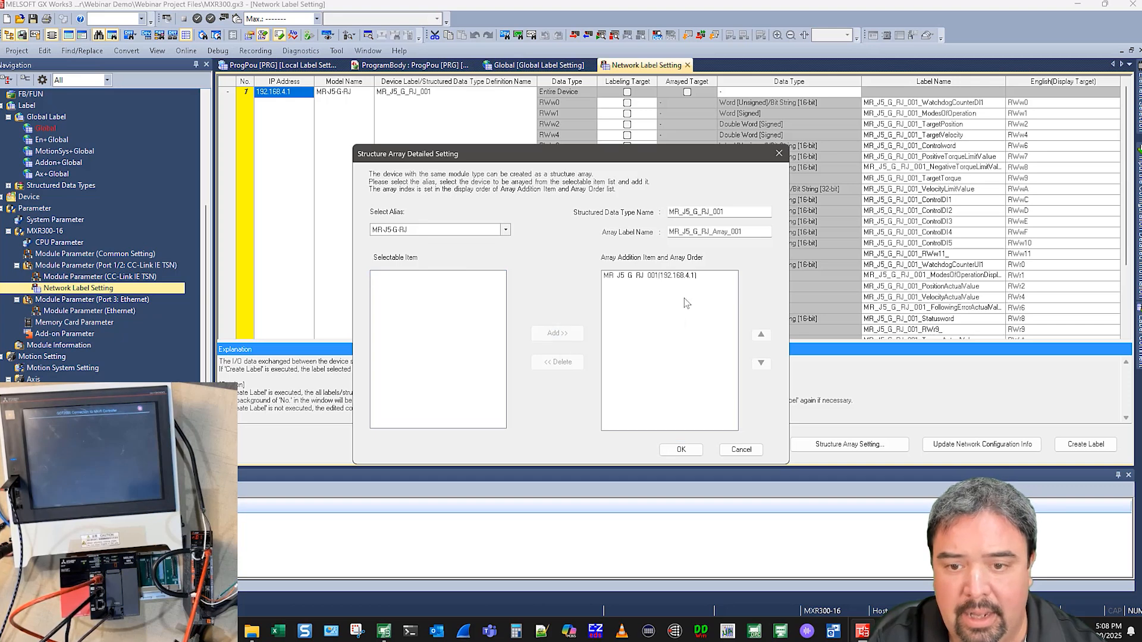
click(683, 450)
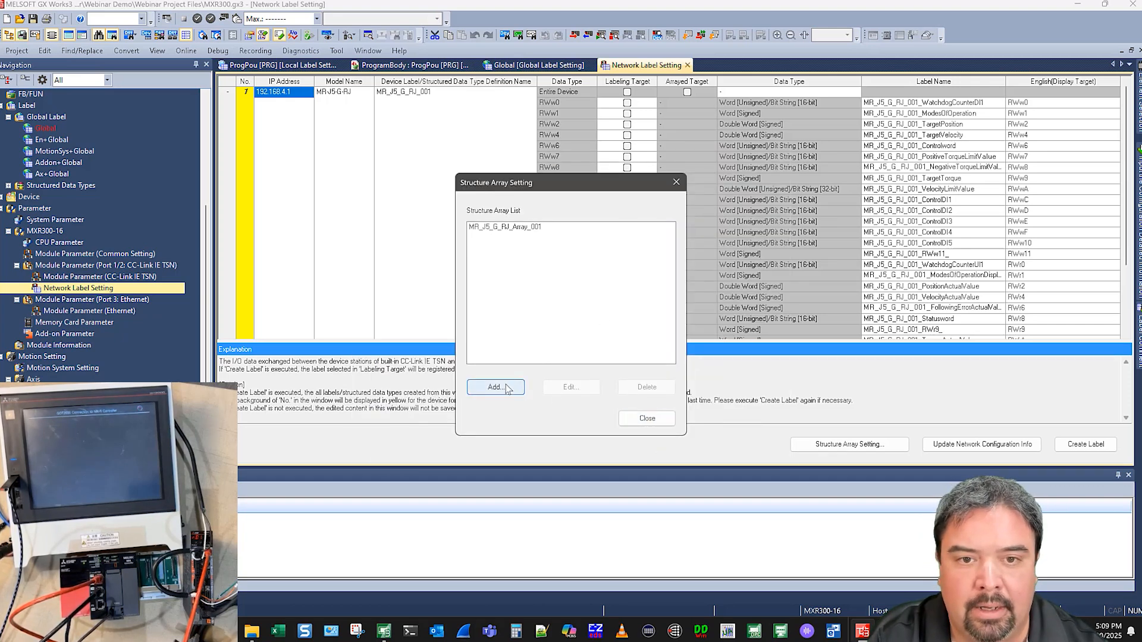
Close the structure array settings and create labels from the network label setting
click(647, 420)
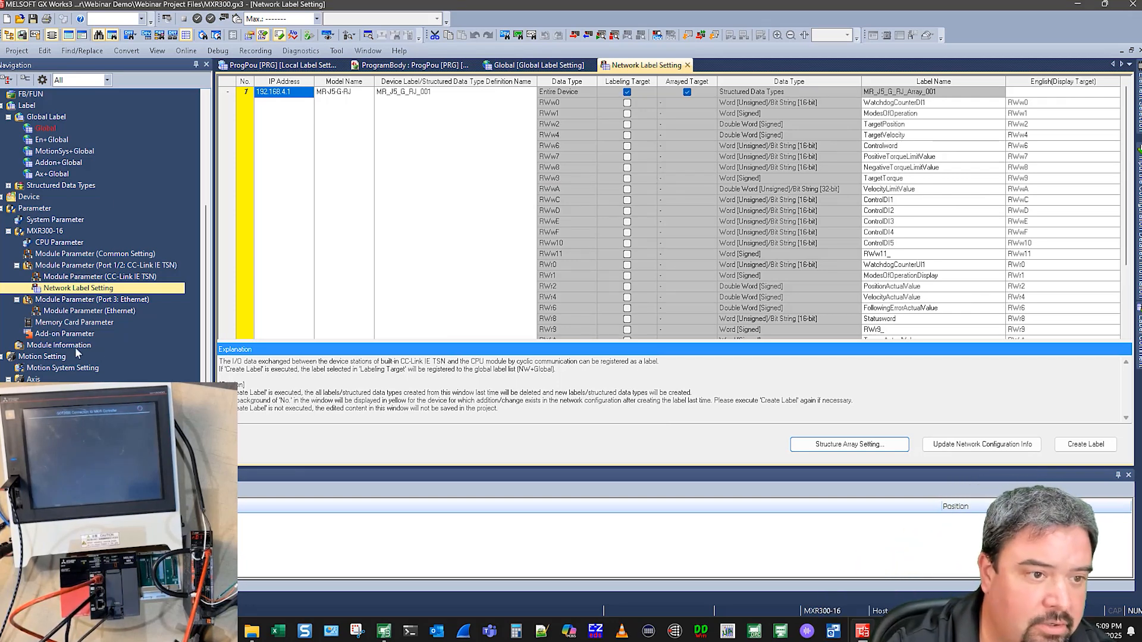
click(8, 186)
scroll(72, 305, down, 12)
scroll(74, 304, down, 5)
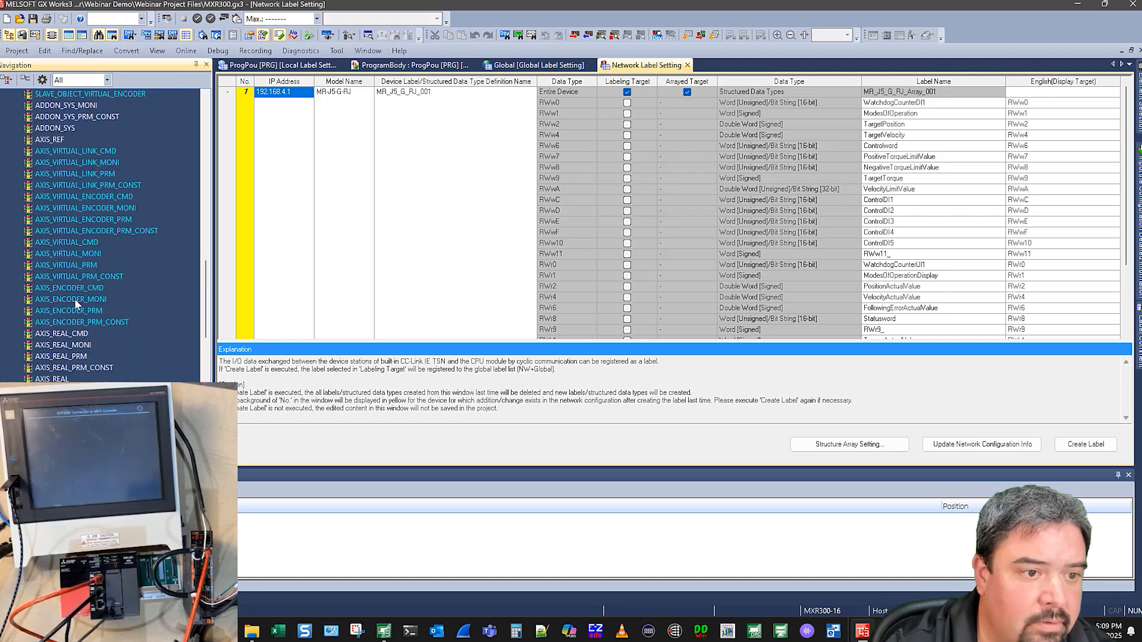
scroll(83, 337, down, 10)
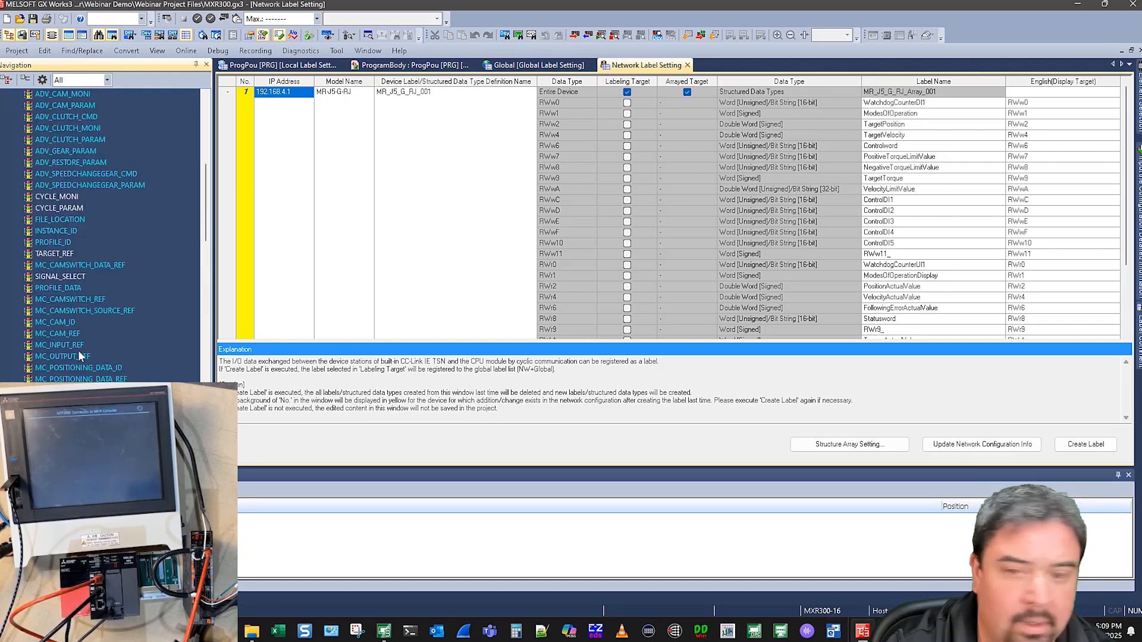
click(1078, 446)
click(607, 338)
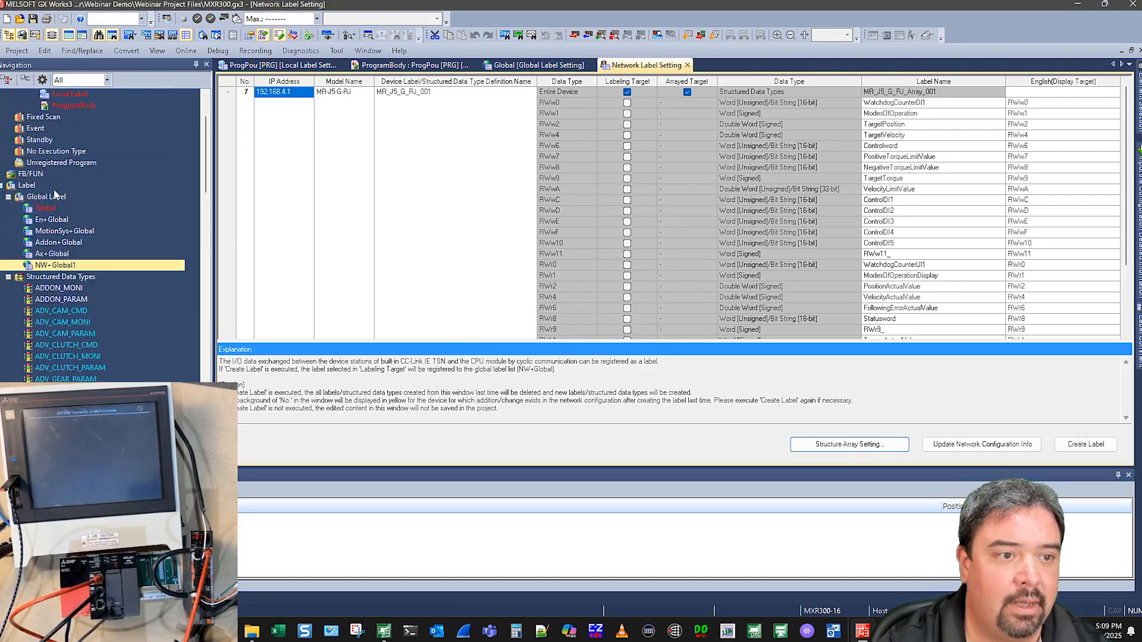
Open the NW+Global1 label list and enable access from external device for MR_J5_G_RJ_Array_001
double_click(52, 266)
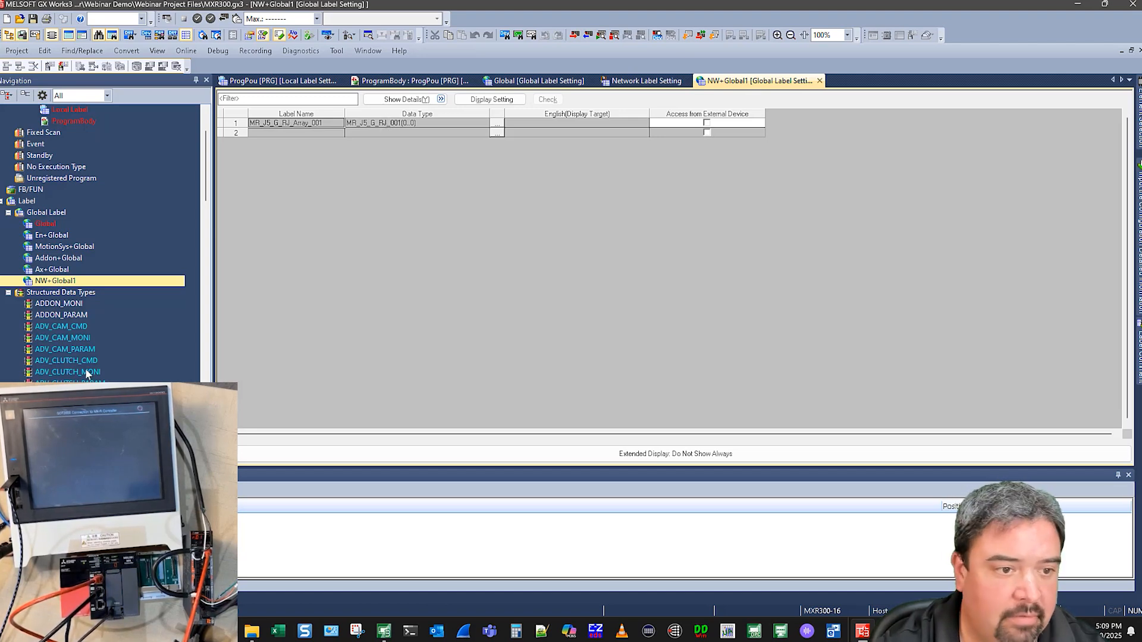
scroll(94, 352, down, 15)
scroll(98, 350, down, 10)
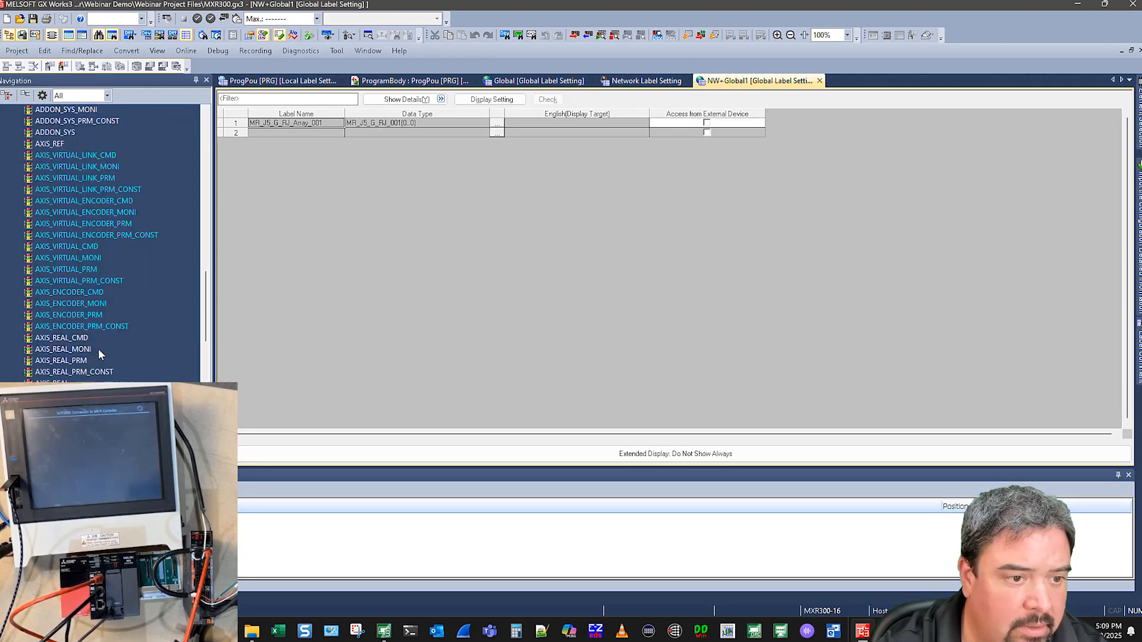
click(127, 361)
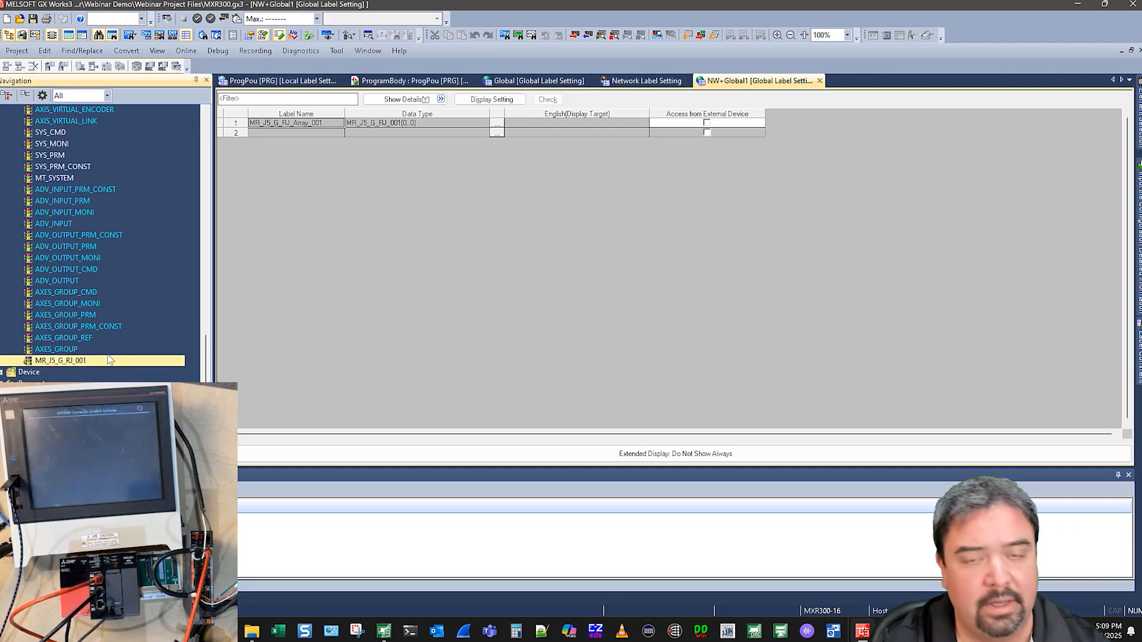
scroll(107, 348, up, 20)
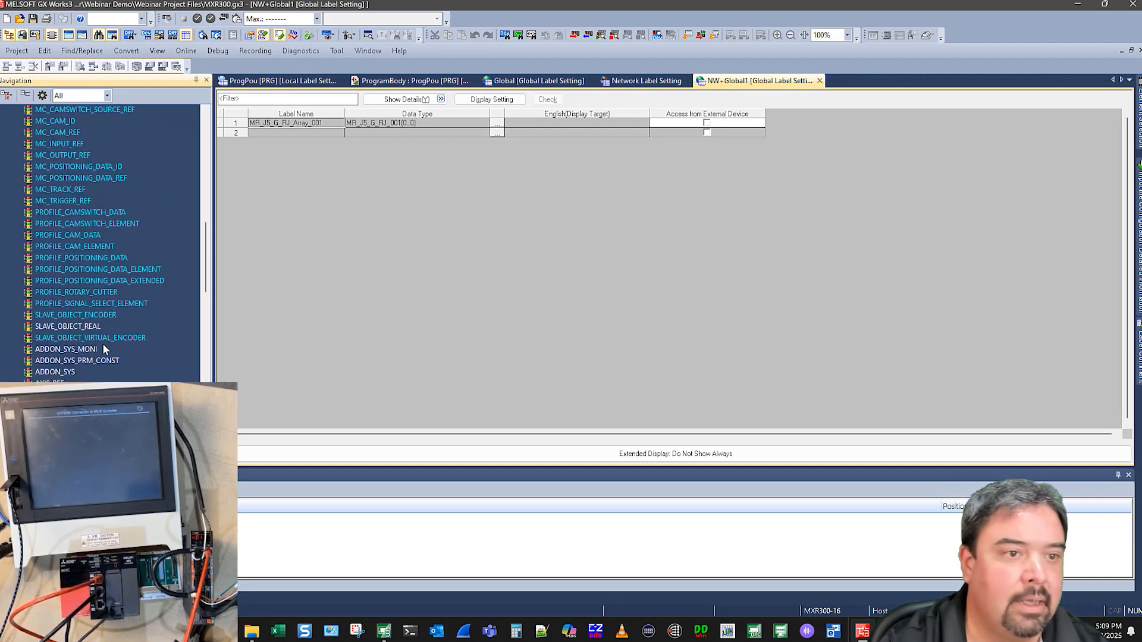
click(185, 52)
click(67, 359)
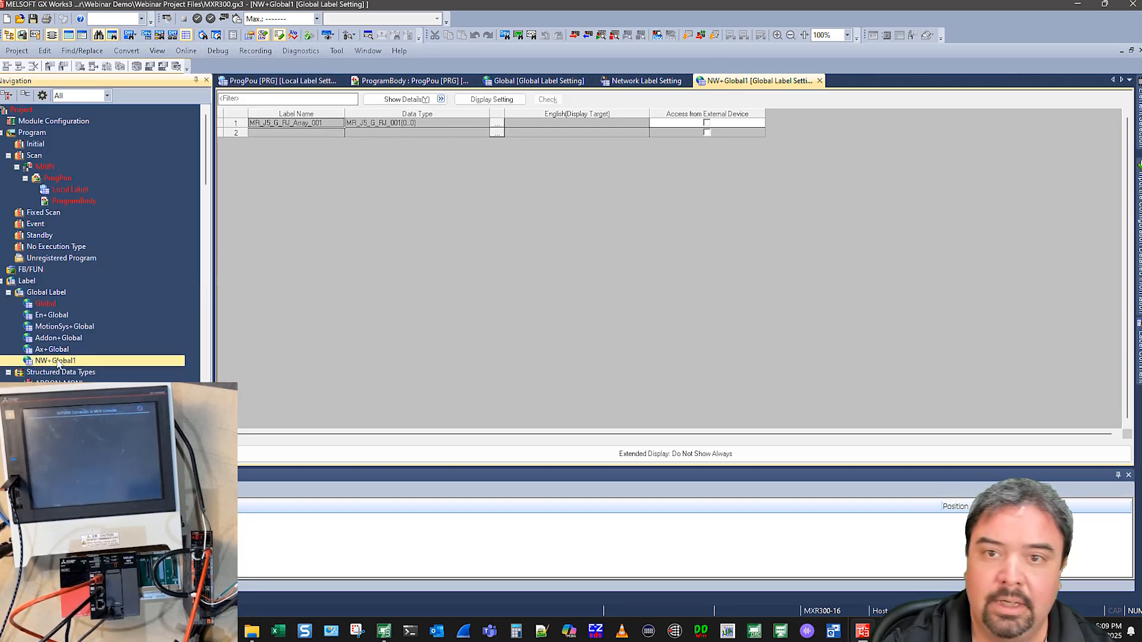
click(707, 123)
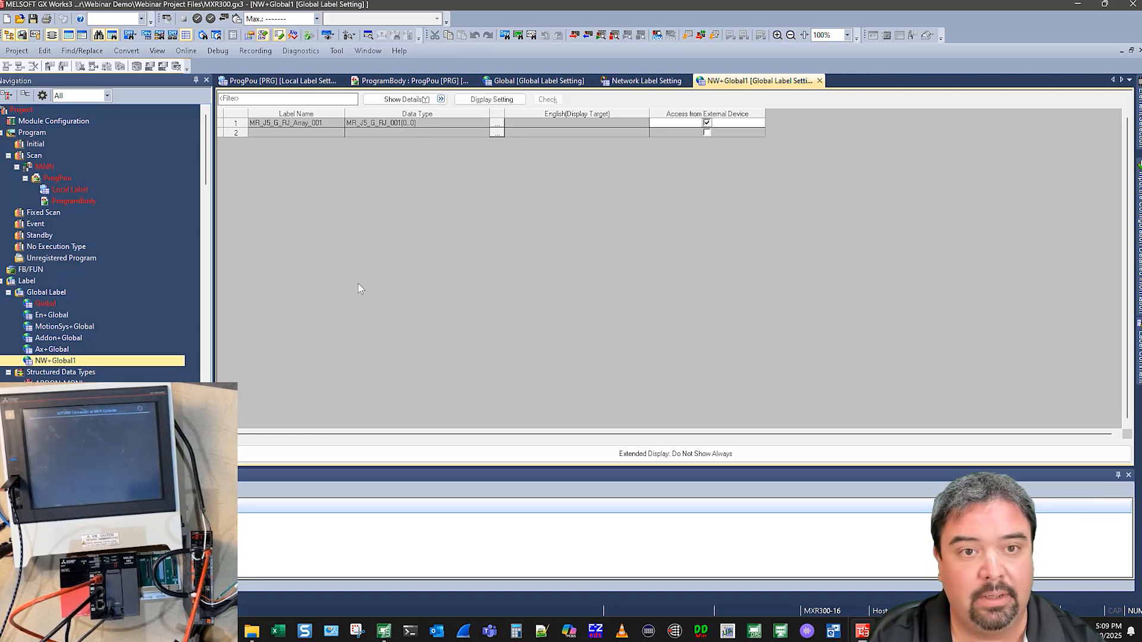
Rebuild all programs, creating execution programs after conversion
click(186, 51)
click(160, 95)
click(543, 279)
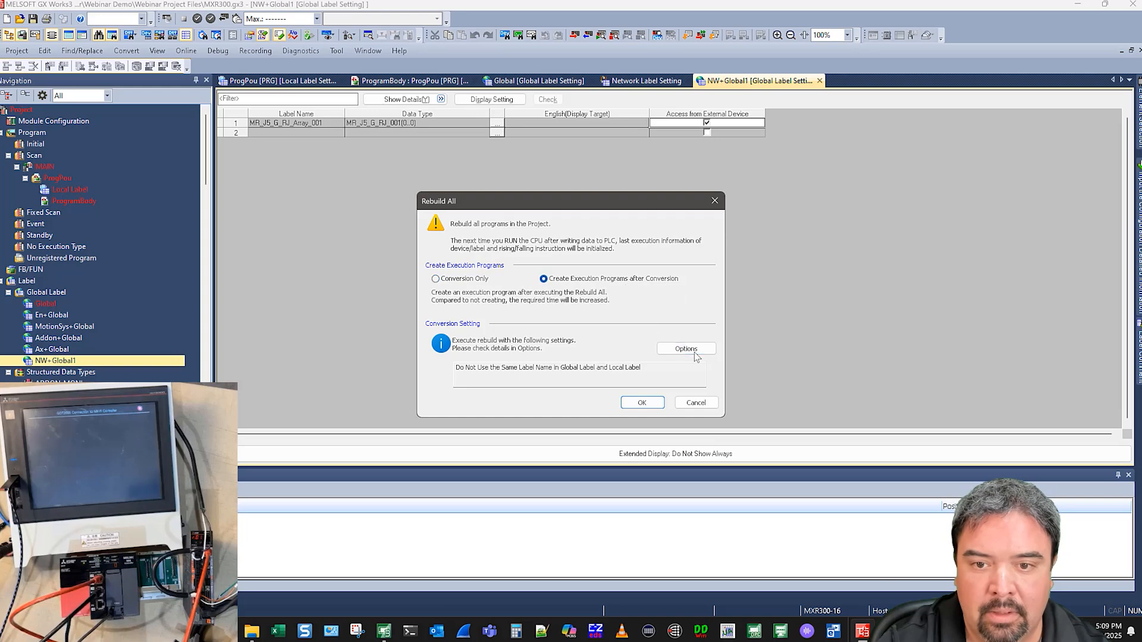
click(643, 404)
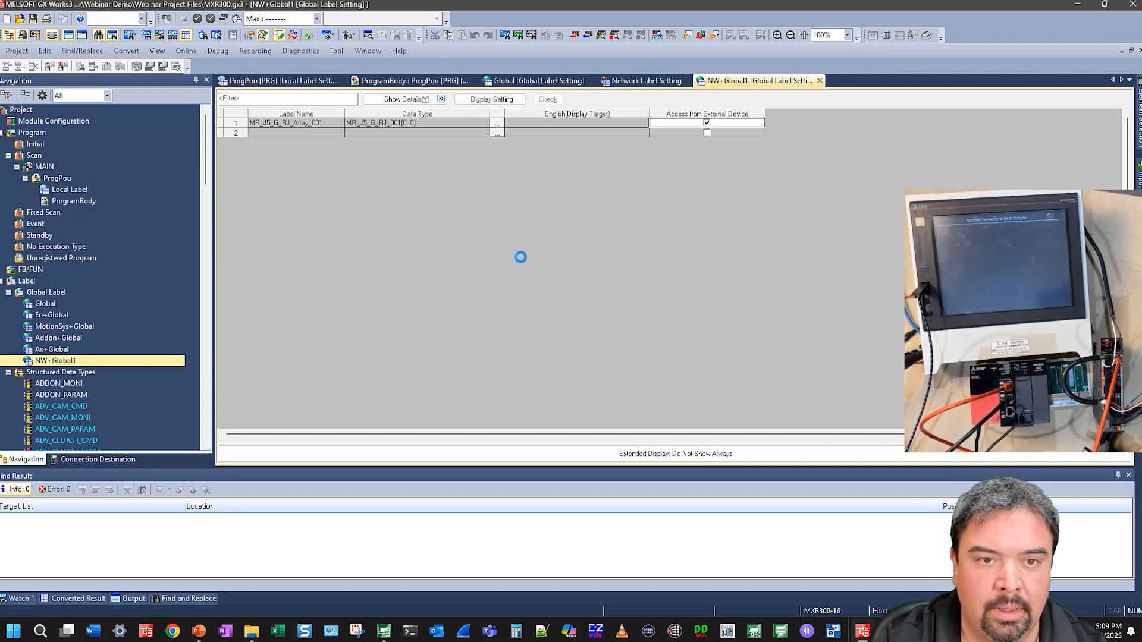
Write the parameters and global labels to the PLC, overwriting all existing files and setting the controller to RUN
click(185, 51)
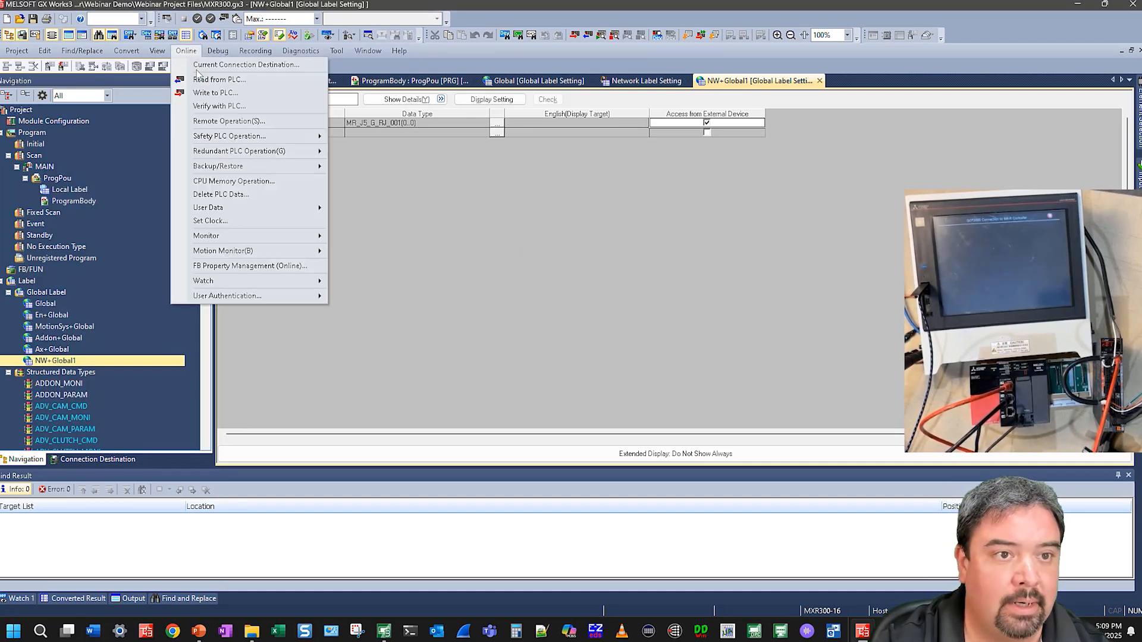
click(201, 93)
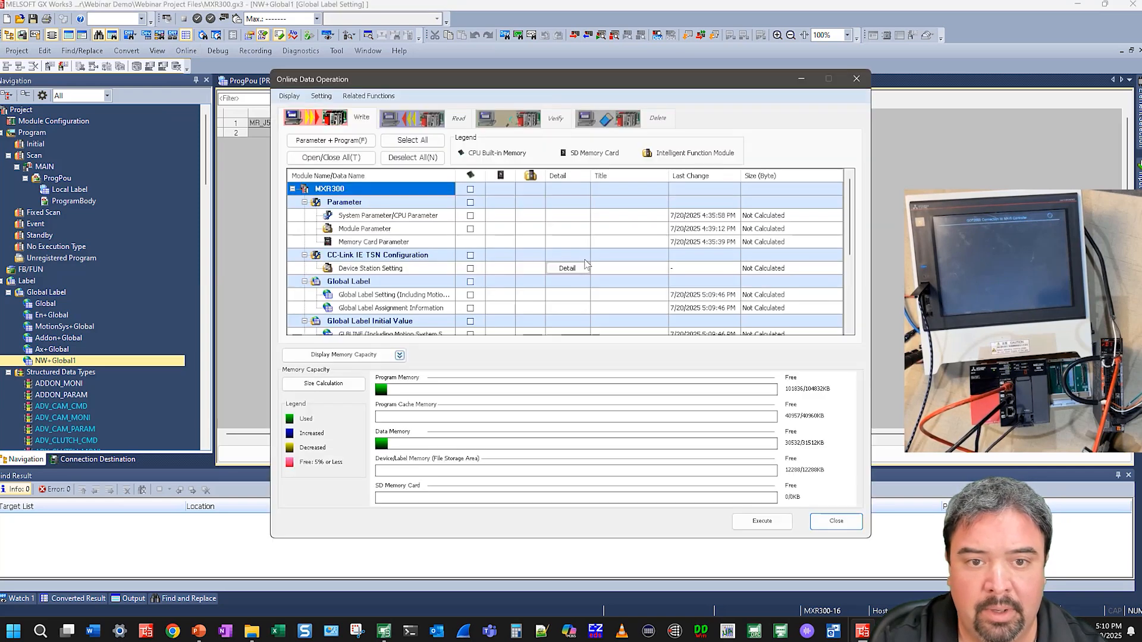
click(760, 521)
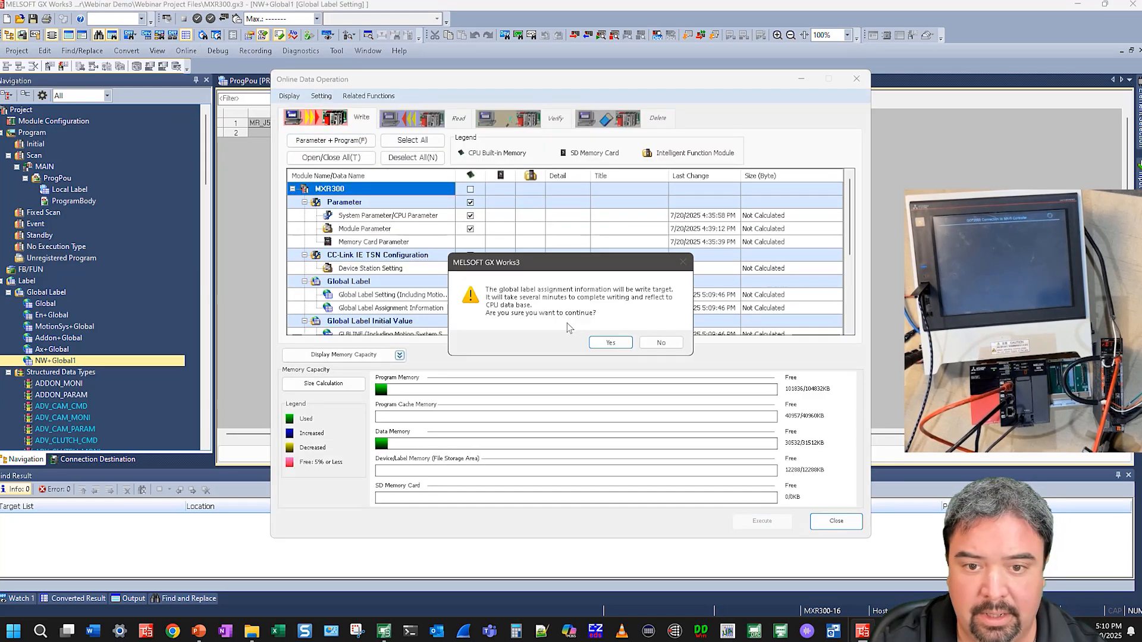
click(607, 344)
click(608, 373)
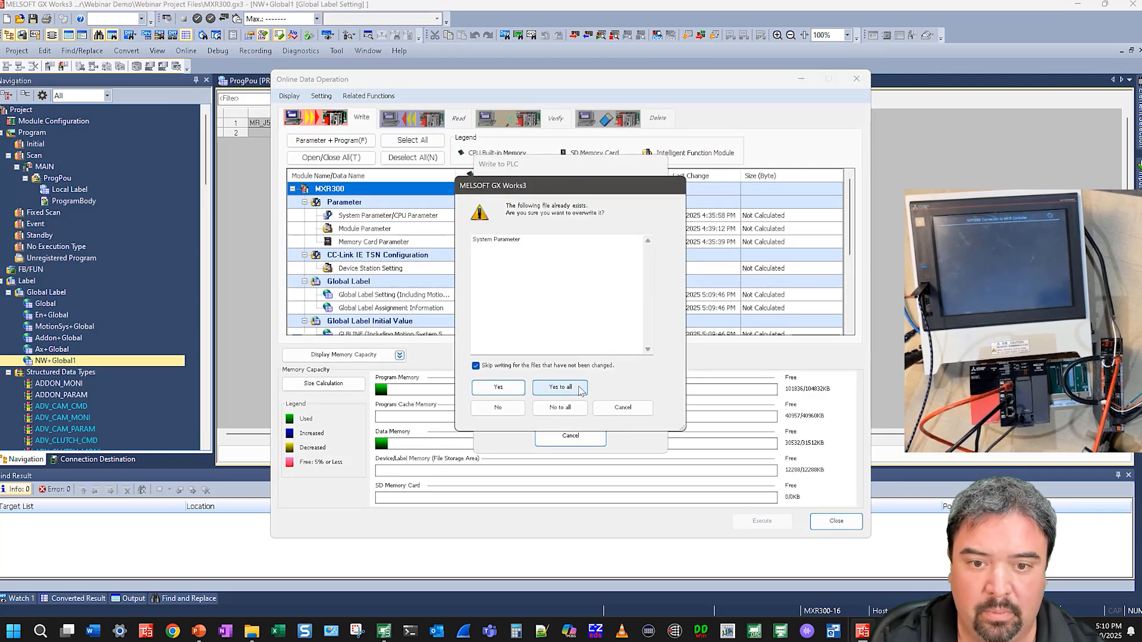
click(562, 389)
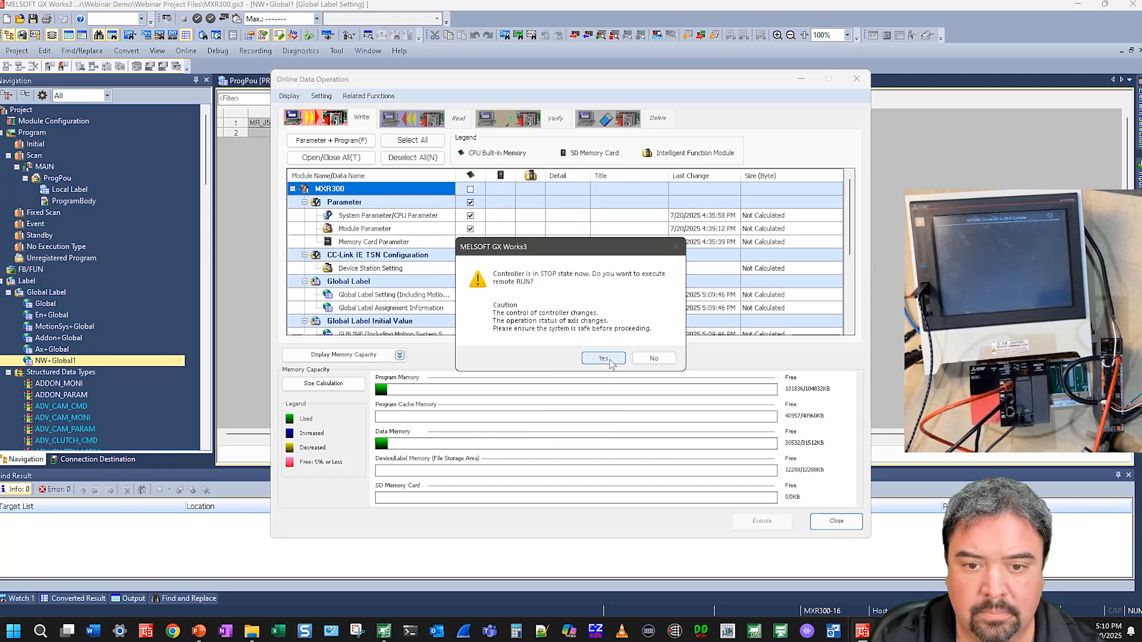
click(611, 357)
click(593, 335)
click(856, 526)
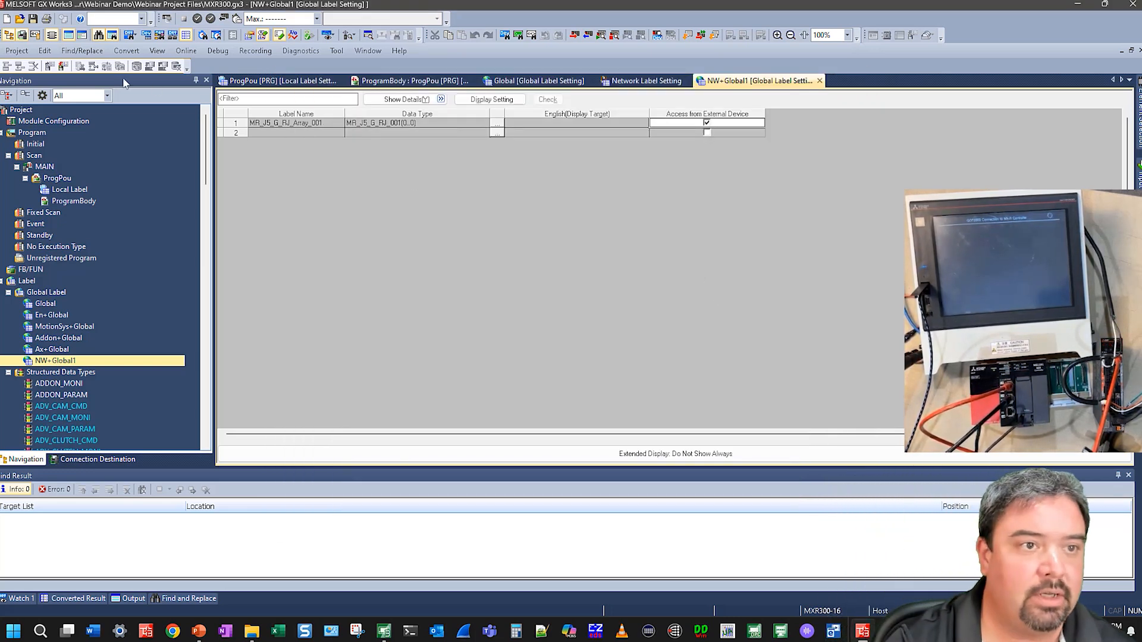
Save the GX Works3 project and open the Global Label node in GT Designer3's project tree
click(34, 20)
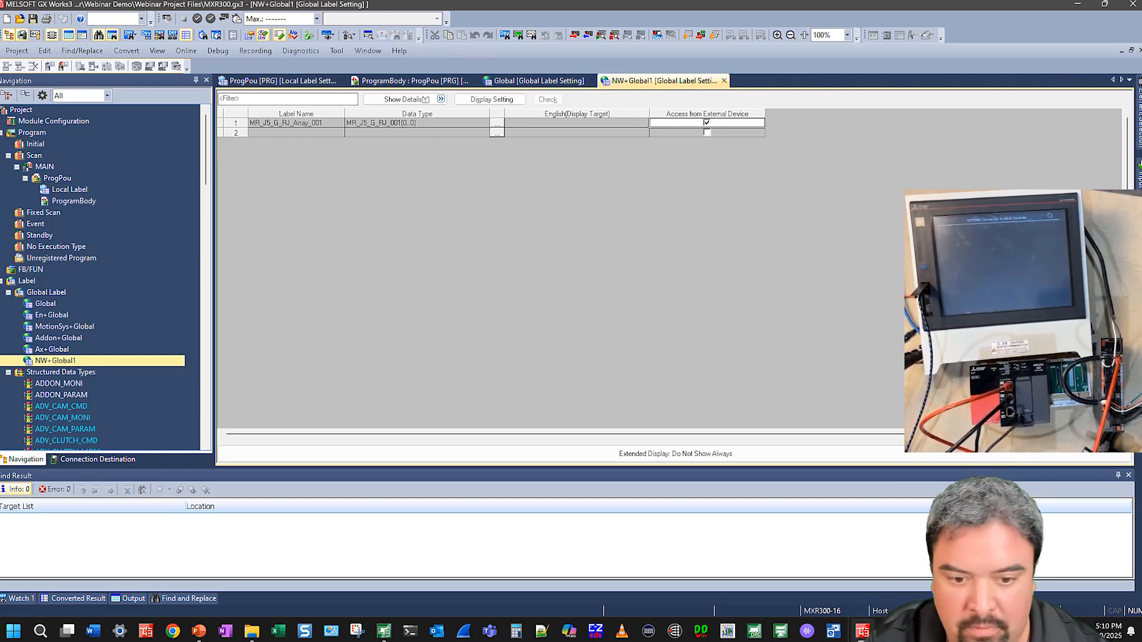
click(375, 630)
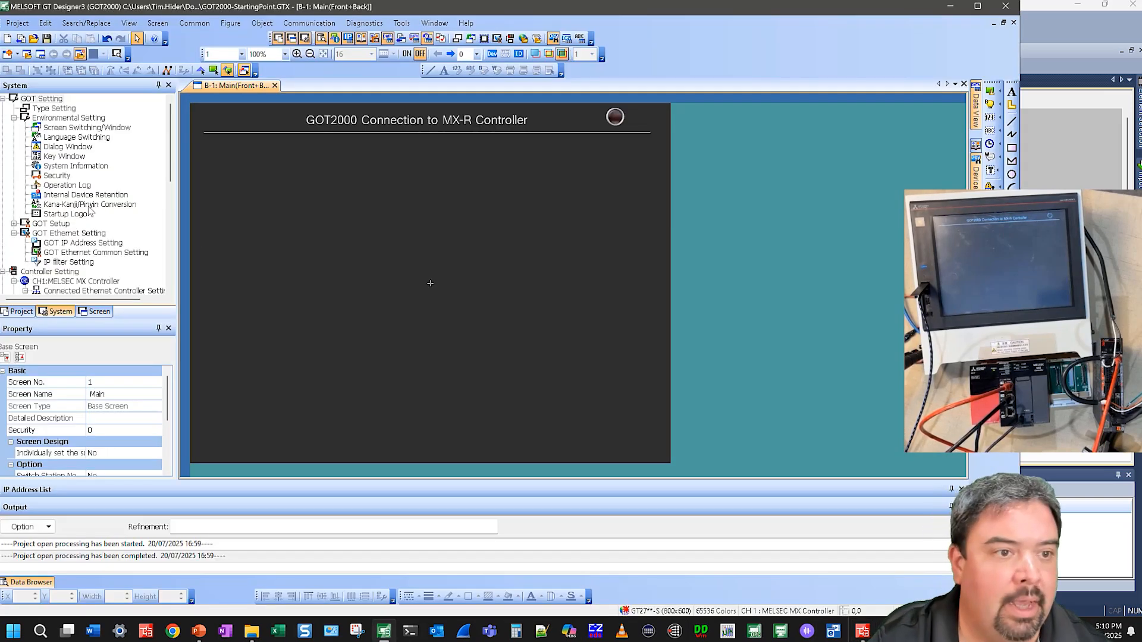
click(89, 311)
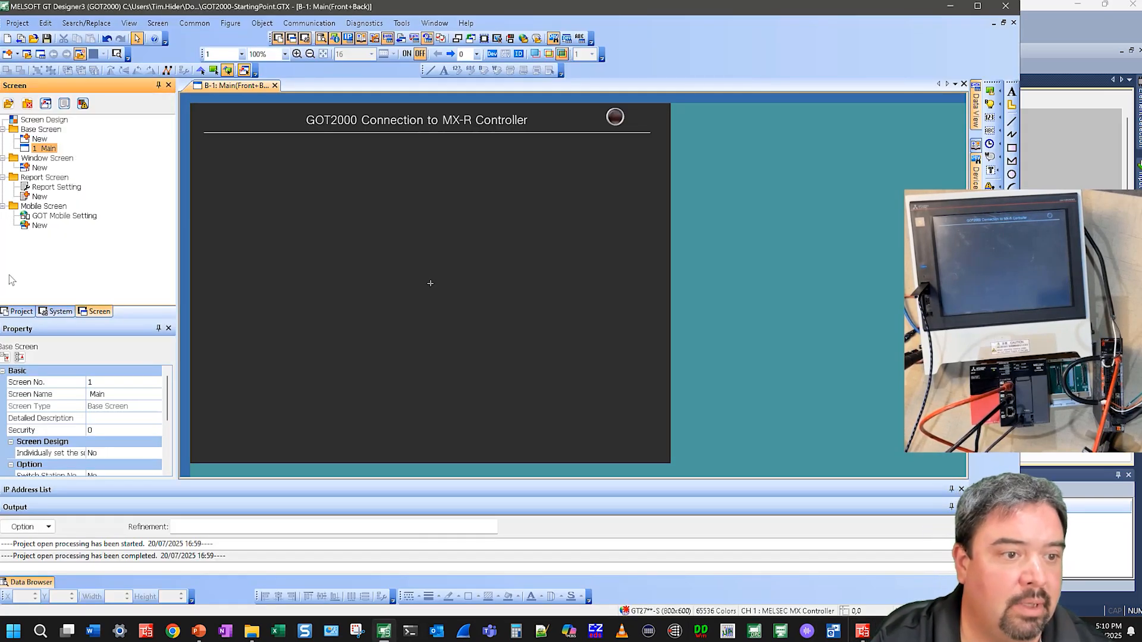
click(18, 311)
double_click(30, 138)
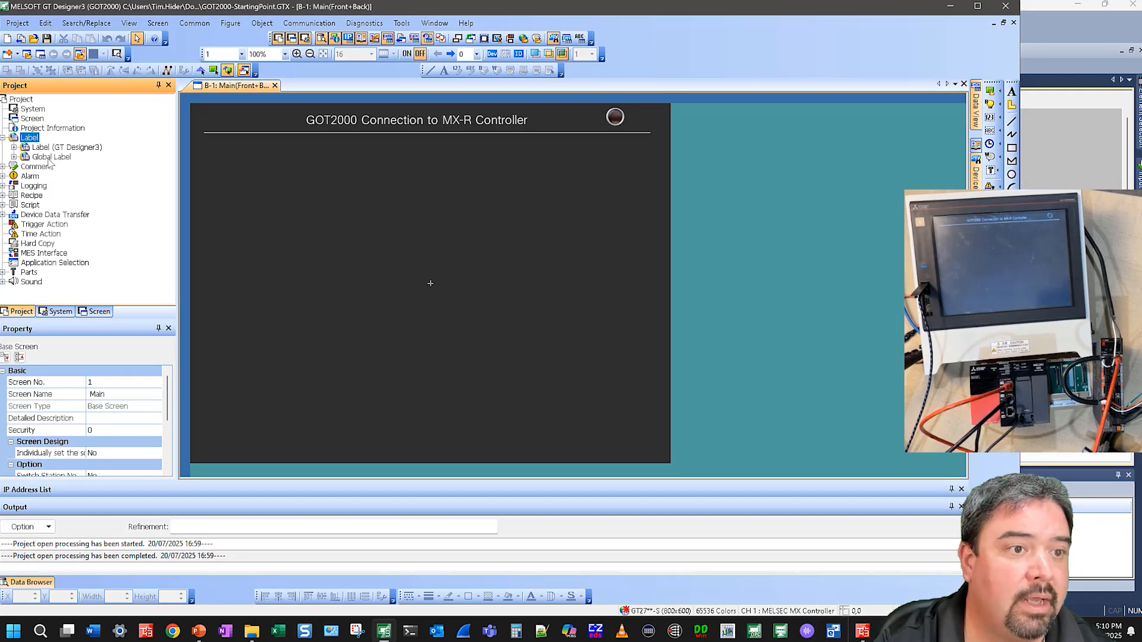
double_click(51, 157)
Delete the previously imported MXR300-16 global label entries under Global Label
click(63, 176)
right_click(71, 178)
click(140, 200)
key(Return)
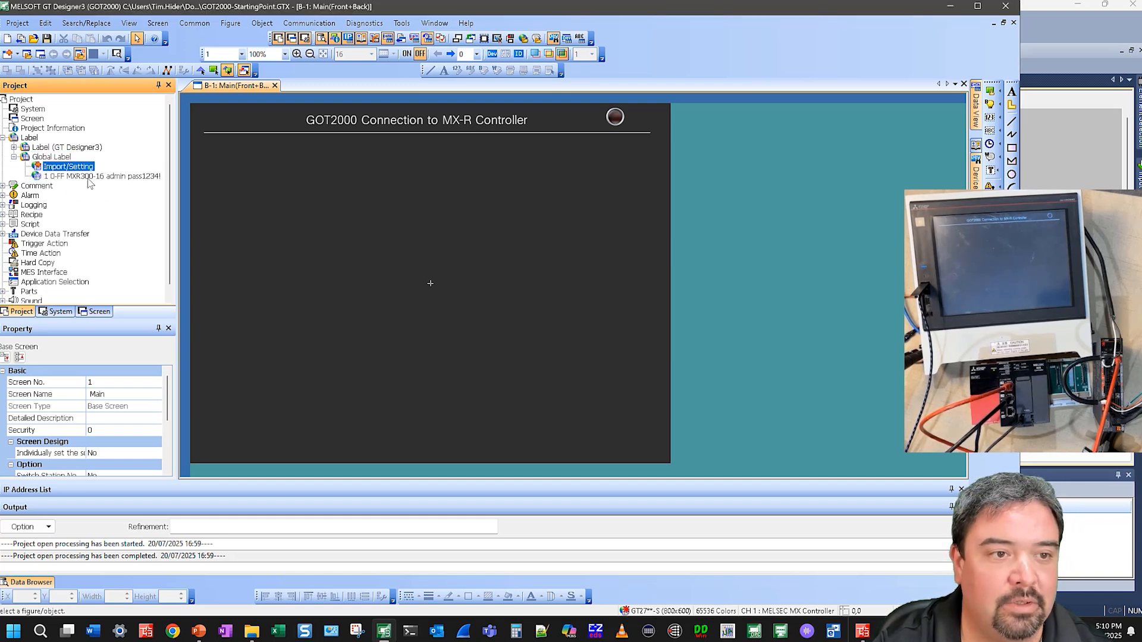
right_click(90, 178)
click(143, 205)
key(Return)
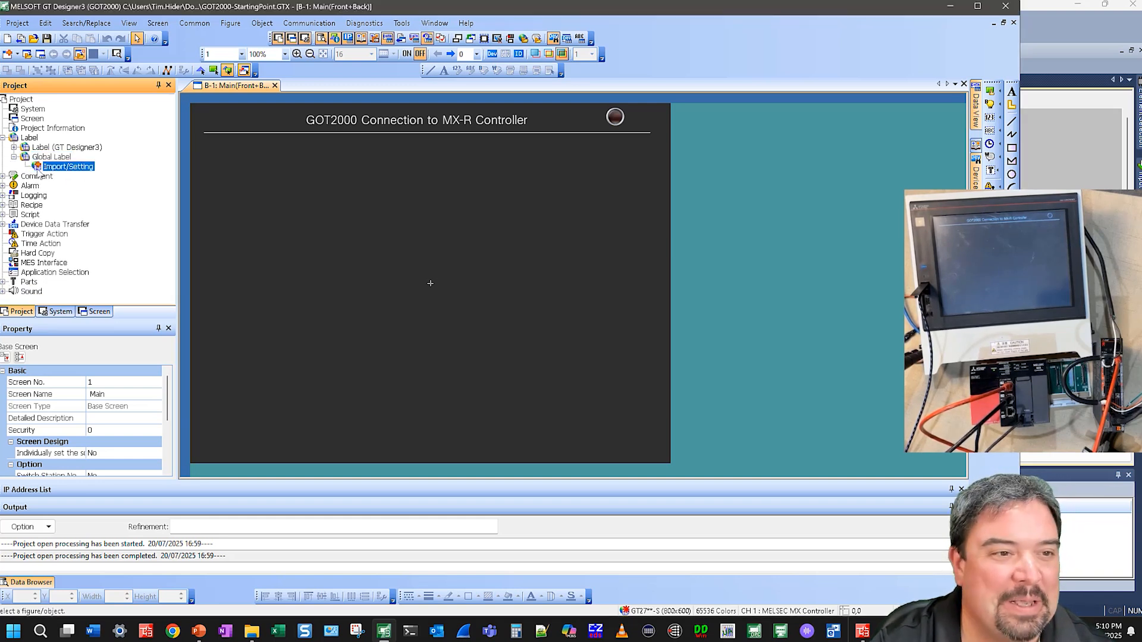
Import global labels for channel 1 from the MXR300.gx3 project in Webinar Project Files
double_click(71, 168)
click(678, 233)
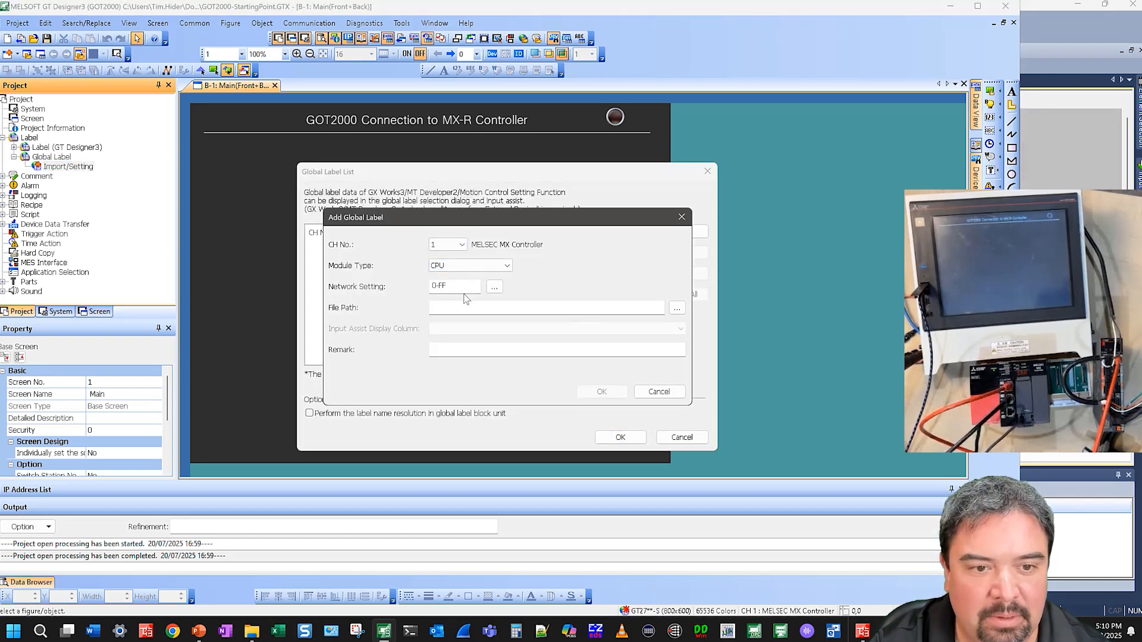
click(676, 308)
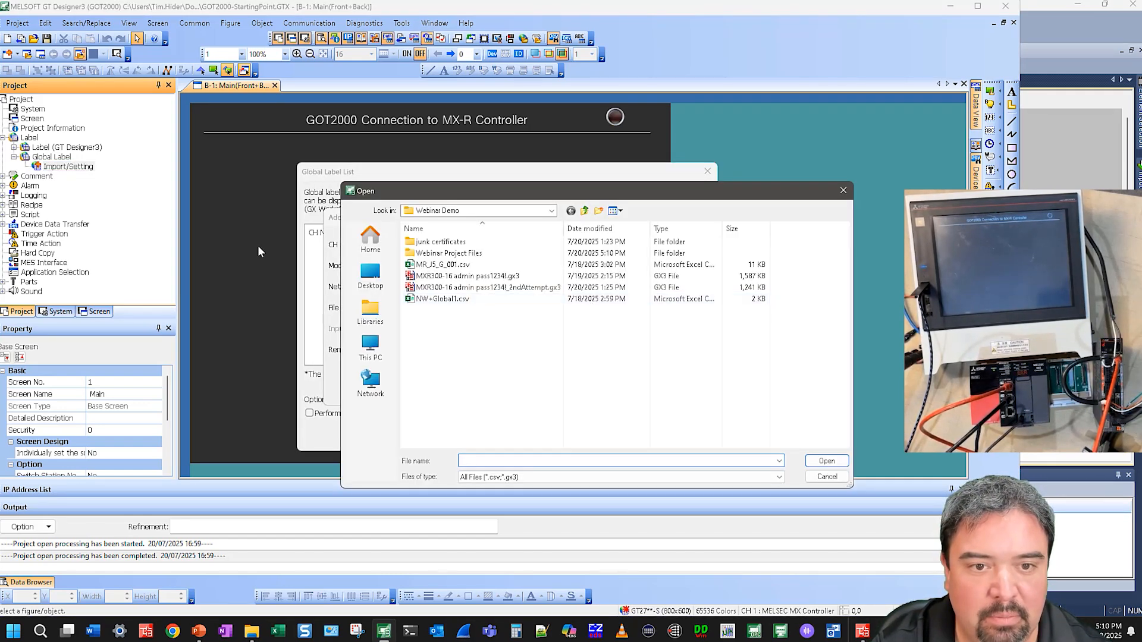
double_click(456, 254)
click(440, 242)
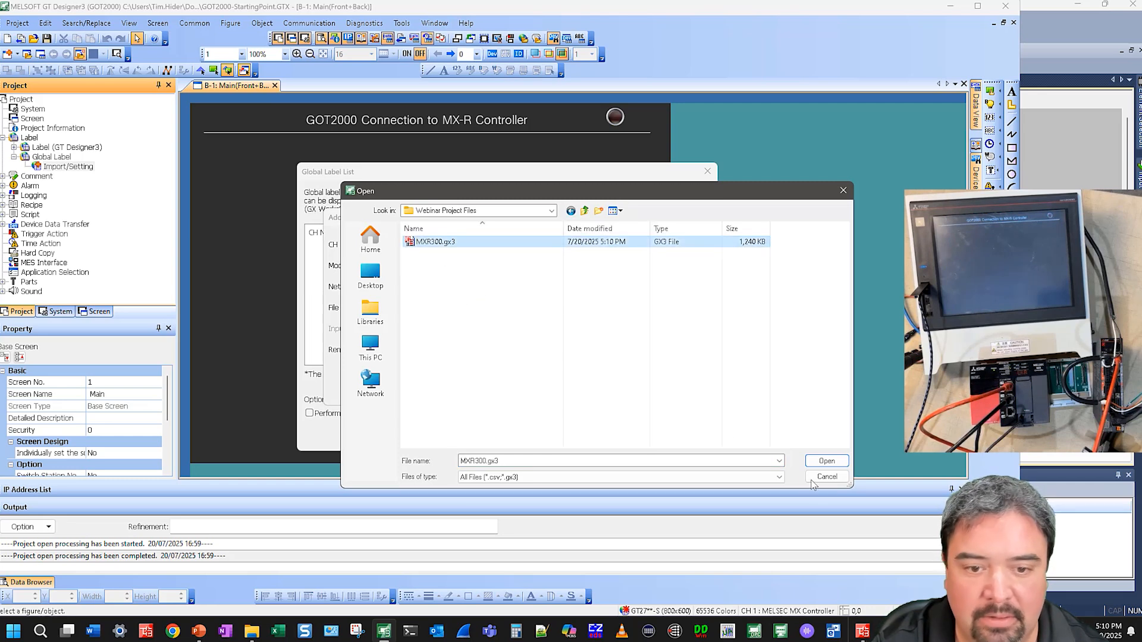
click(826, 462)
click(599, 392)
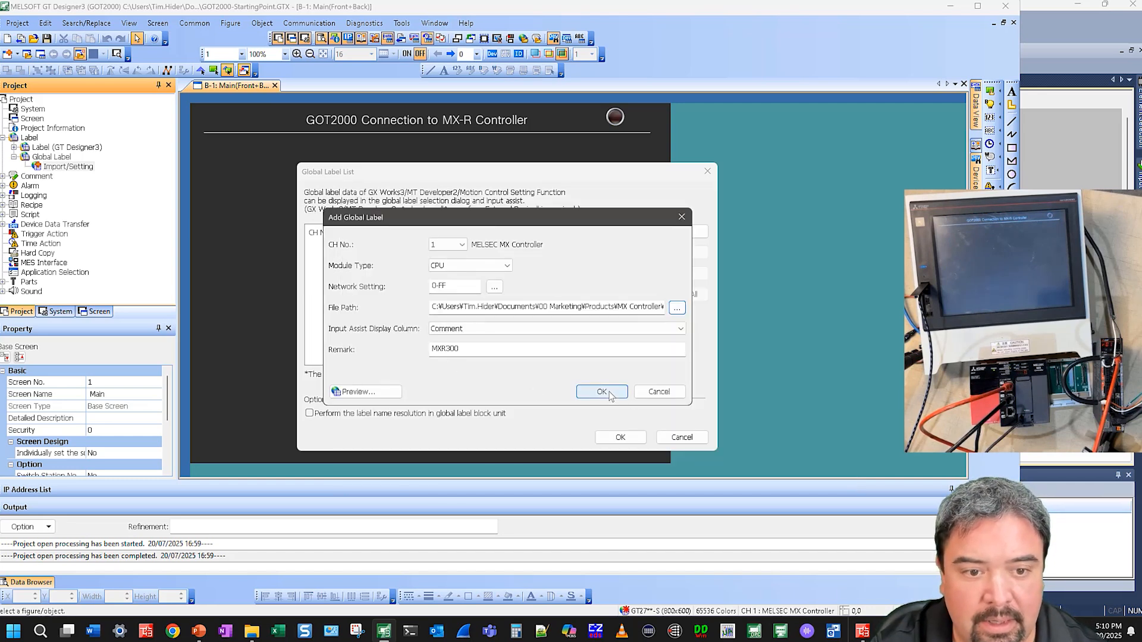
click(641, 437)
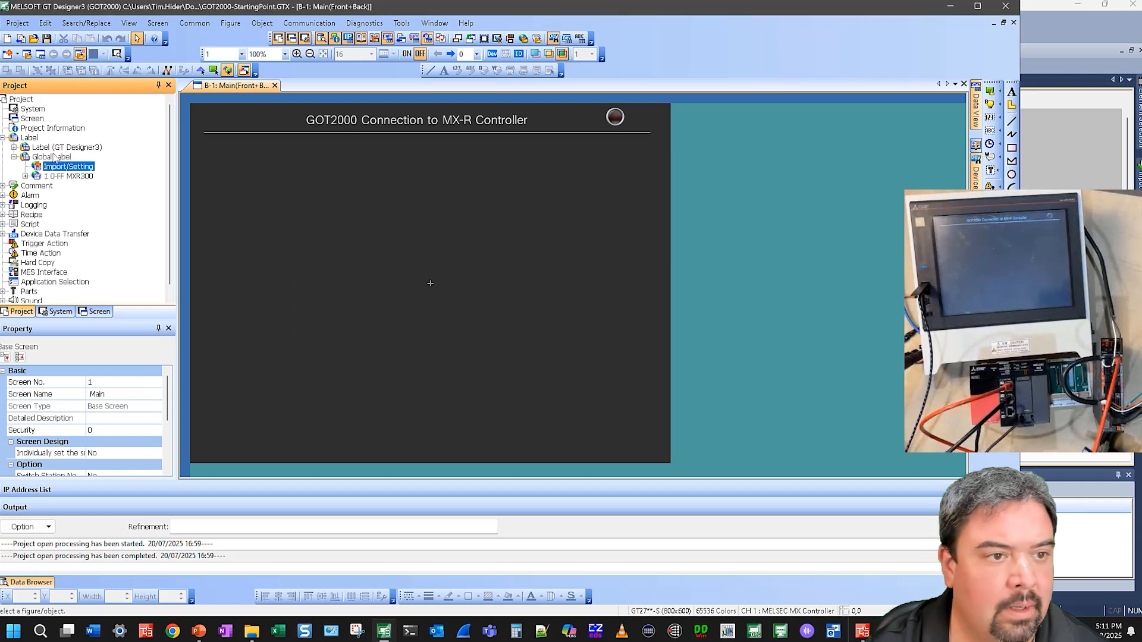
Review the imported MXR300 global labels and the global label list
click(25, 176)
double_click(65, 185)
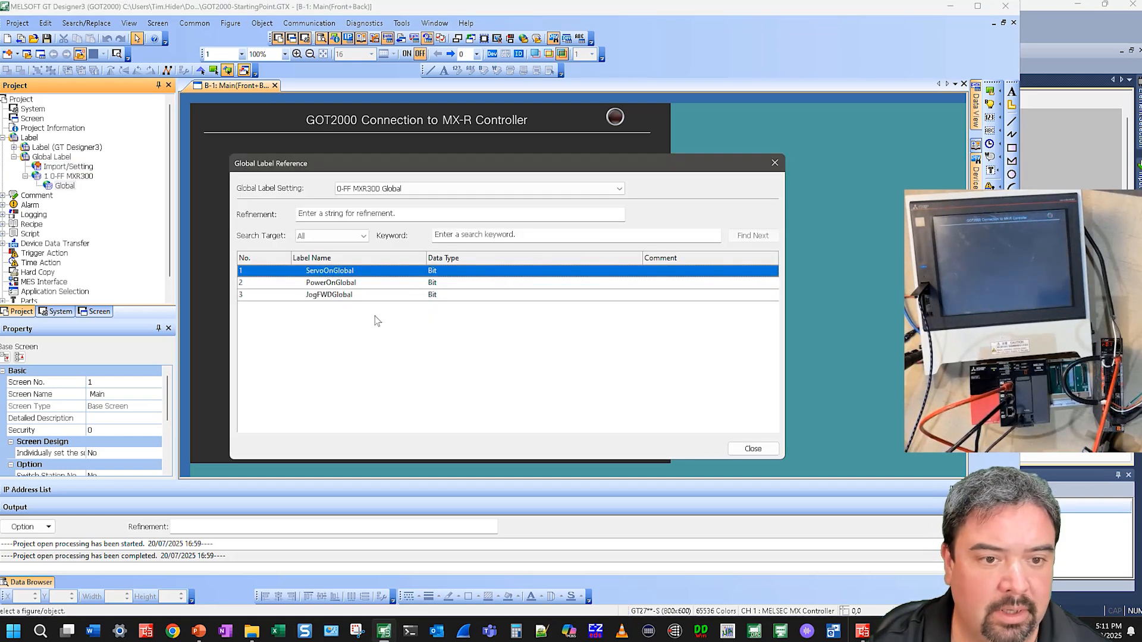
click(752, 449)
double_click(58, 170)
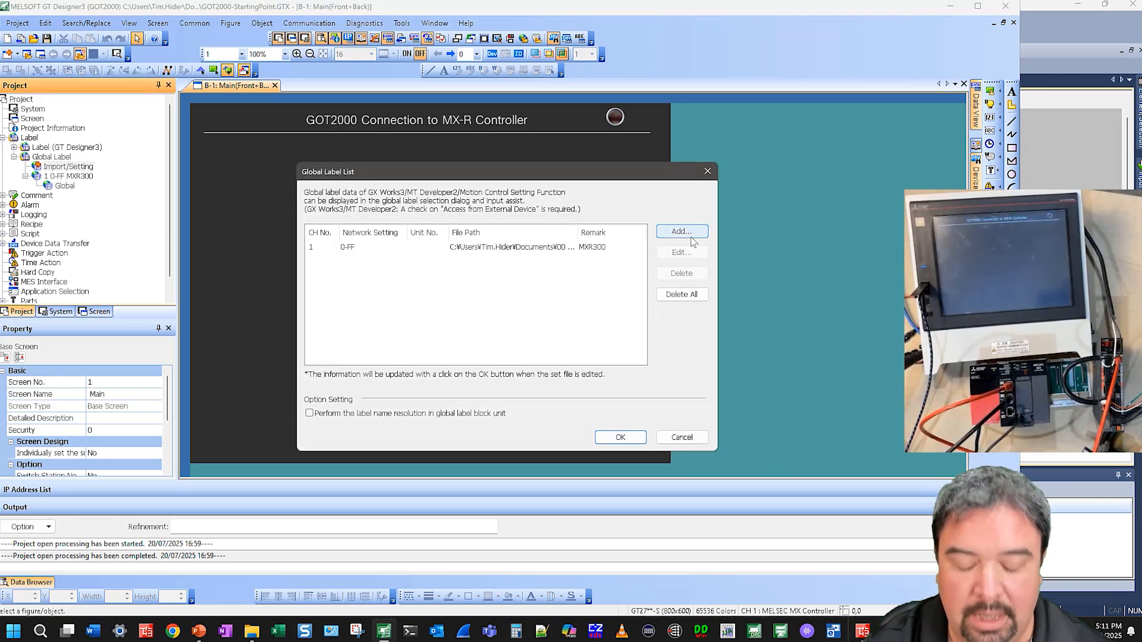
click(670, 438)
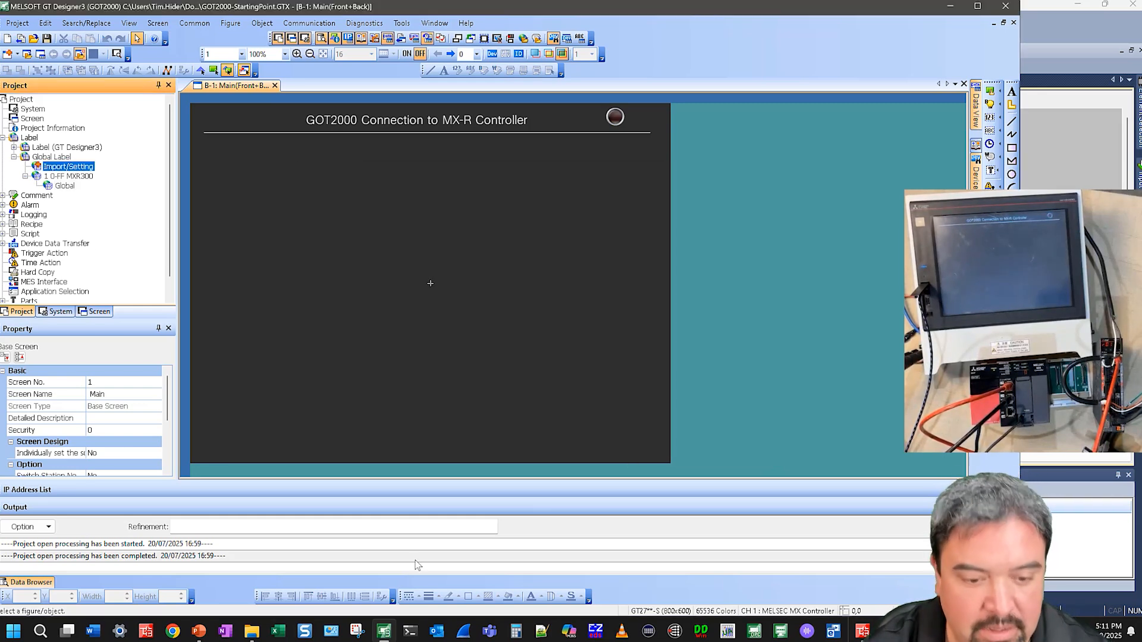
In GX Works3, export the NW+Global1 global labels to a CSV file in the Webinar Project Files folder
click(860, 634)
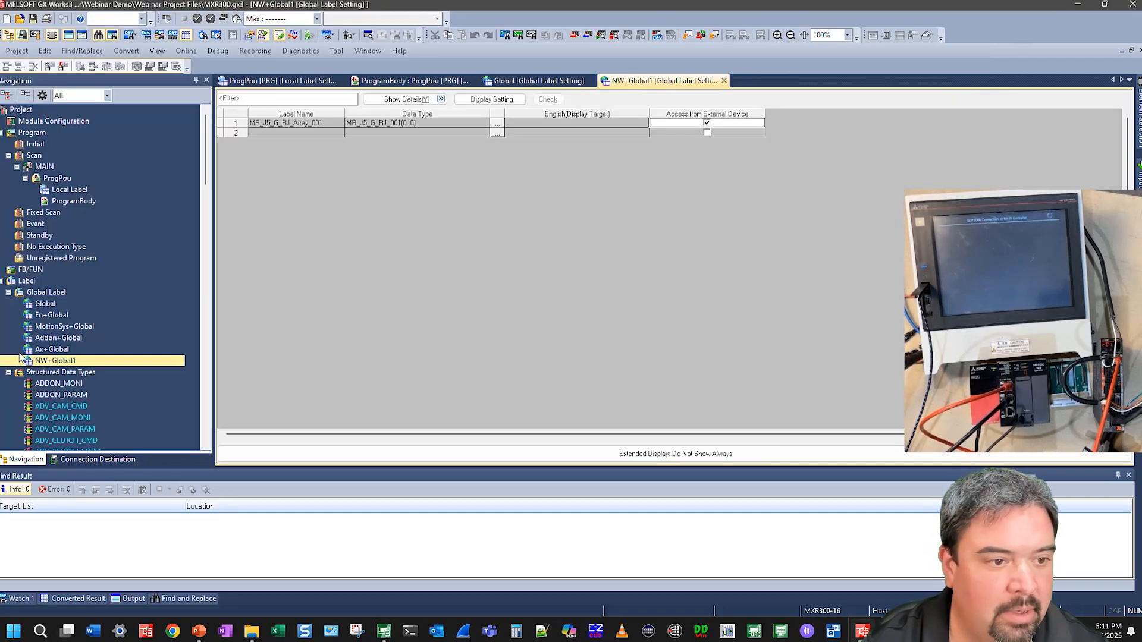
scroll(38, 356, down, 1)
right_click(54, 327)
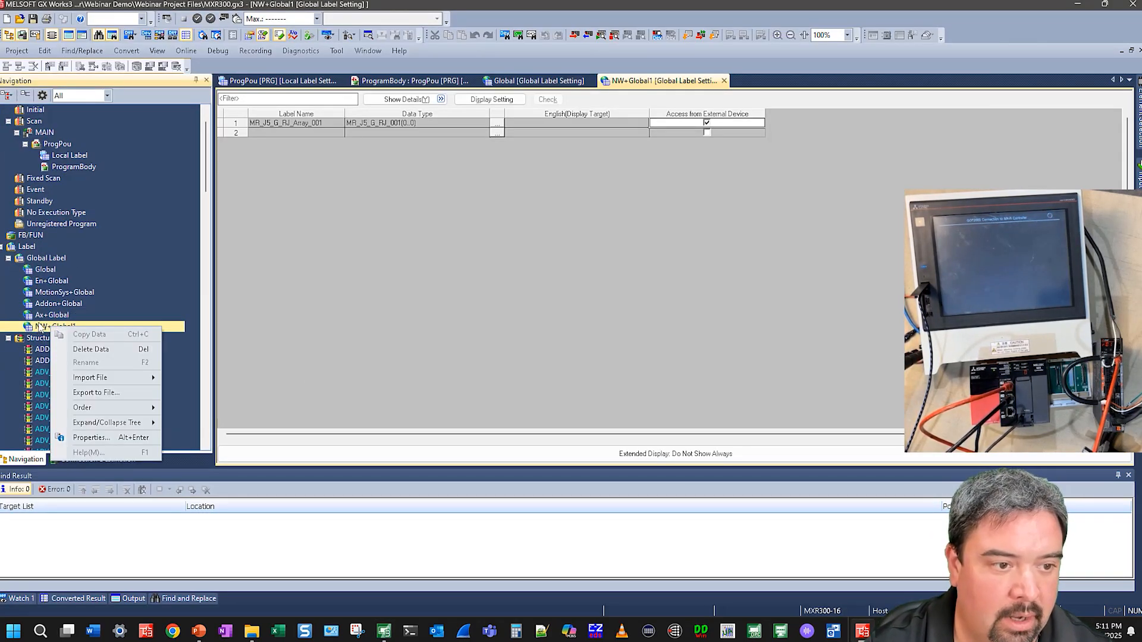
click(94, 393)
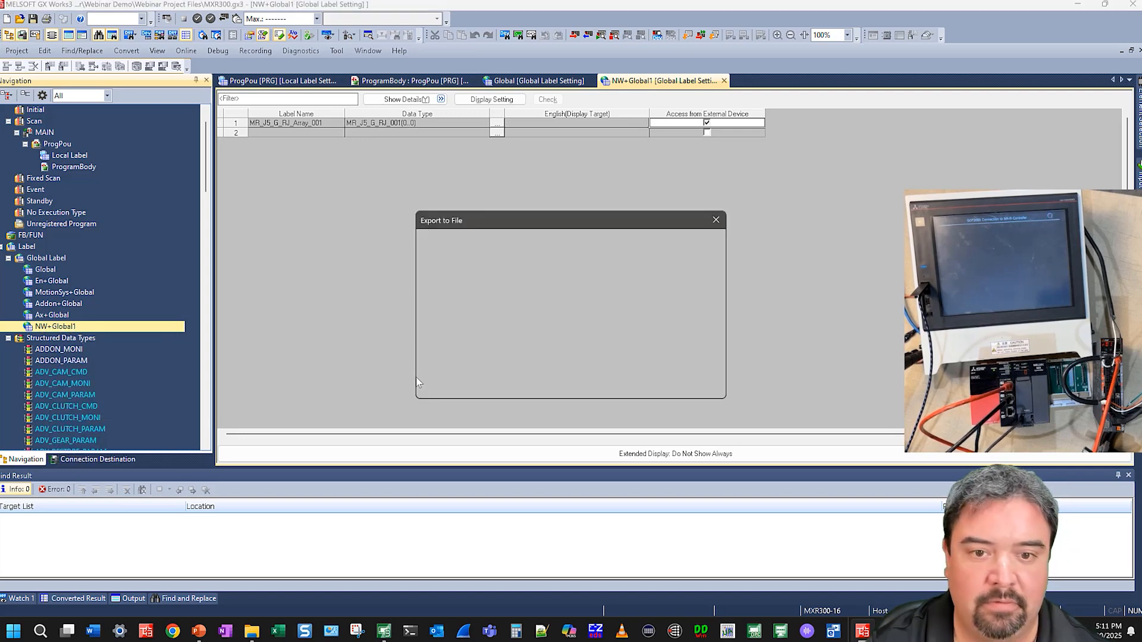
click(625, 383)
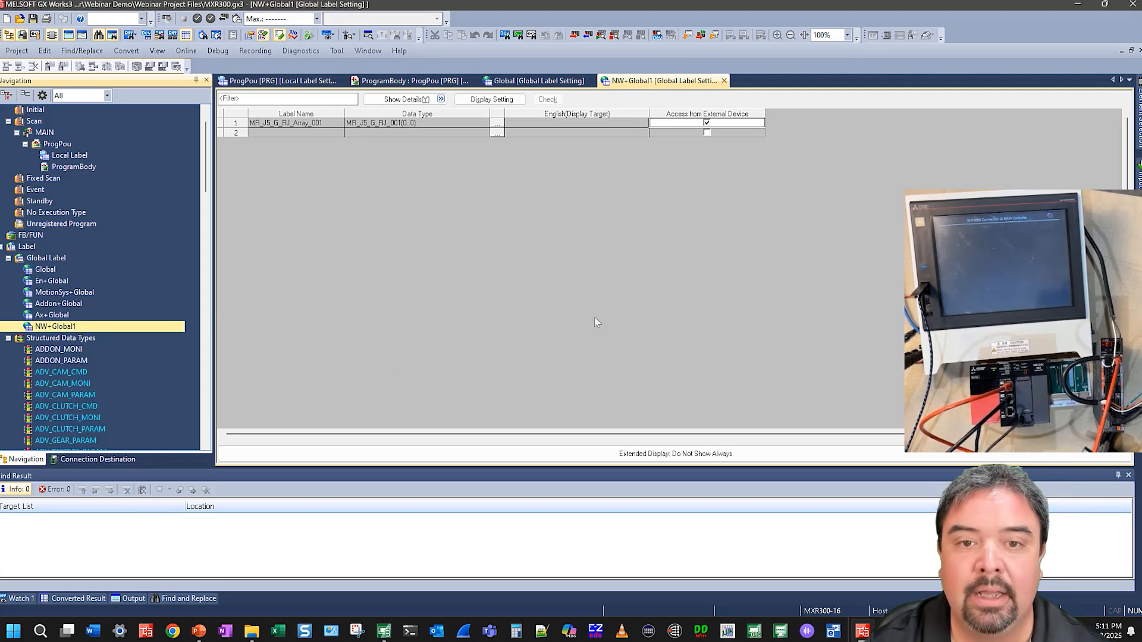
double_click(559, 156)
double_click(560, 107)
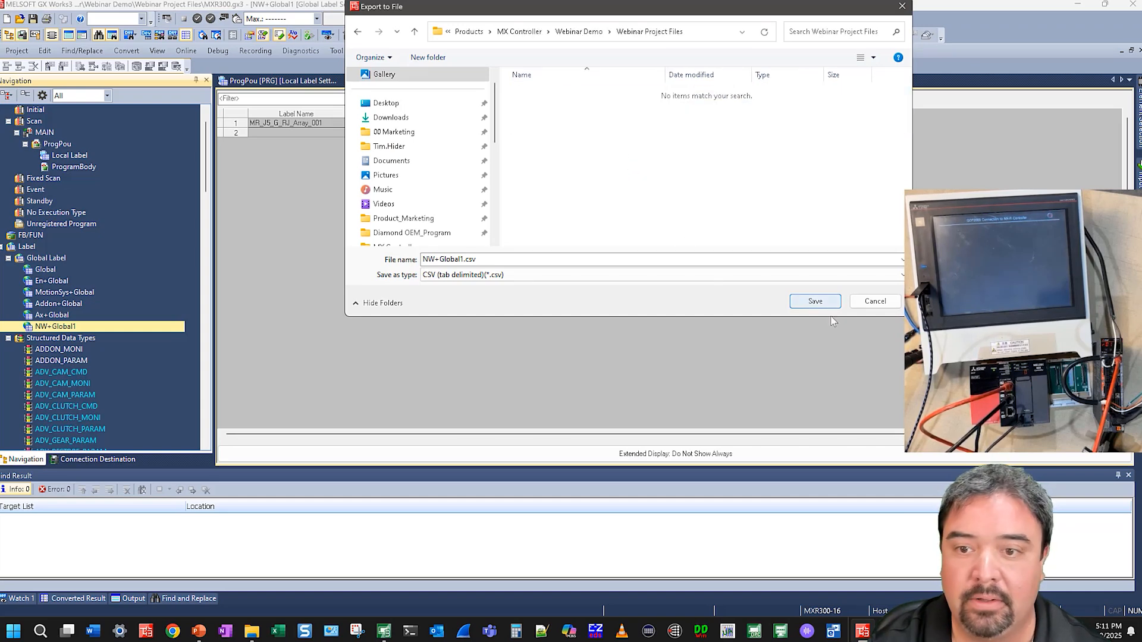
click(813, 302)
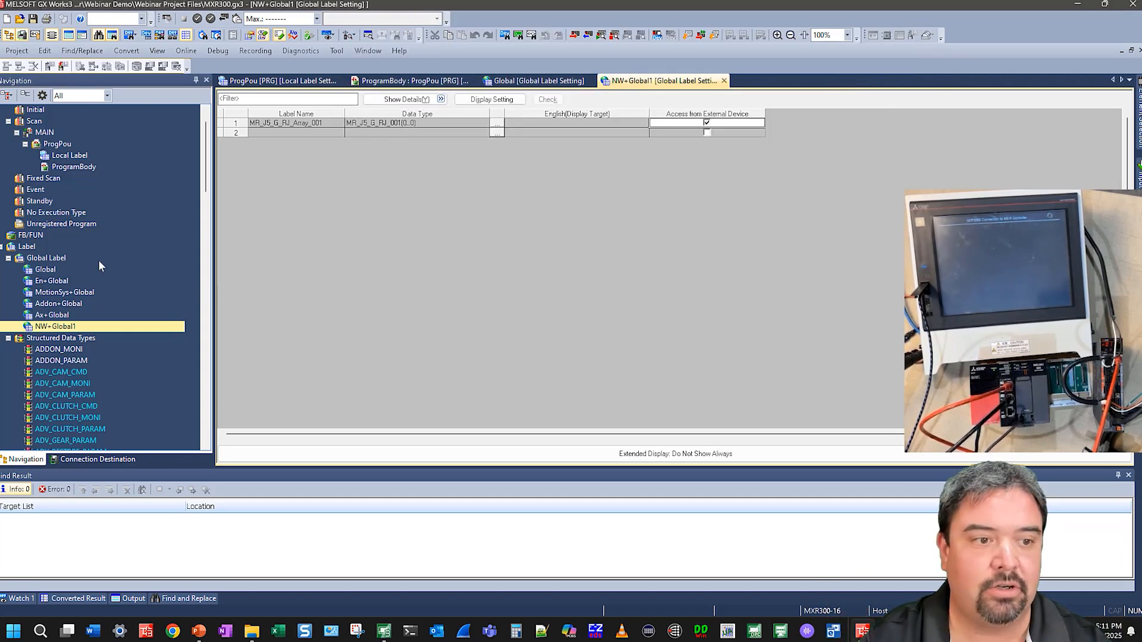
Export the MR_J5_G_RJ_001 structured data type to a CSV file in the same folder
scroll(104, 265, down, 15)
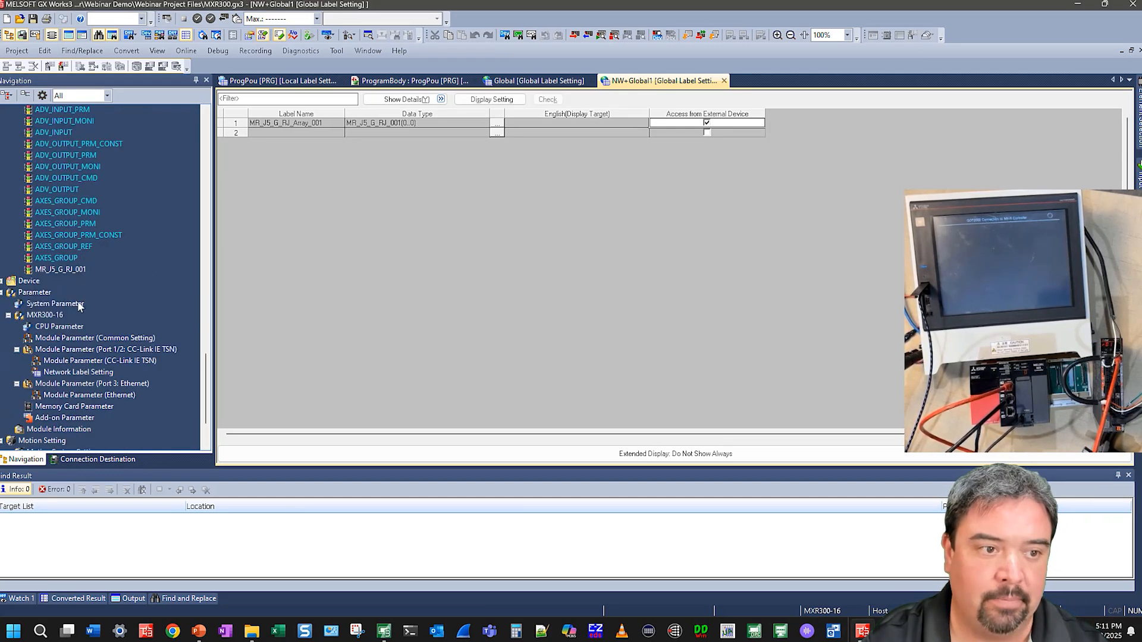
click(71, 272)
right_click(70, 271)
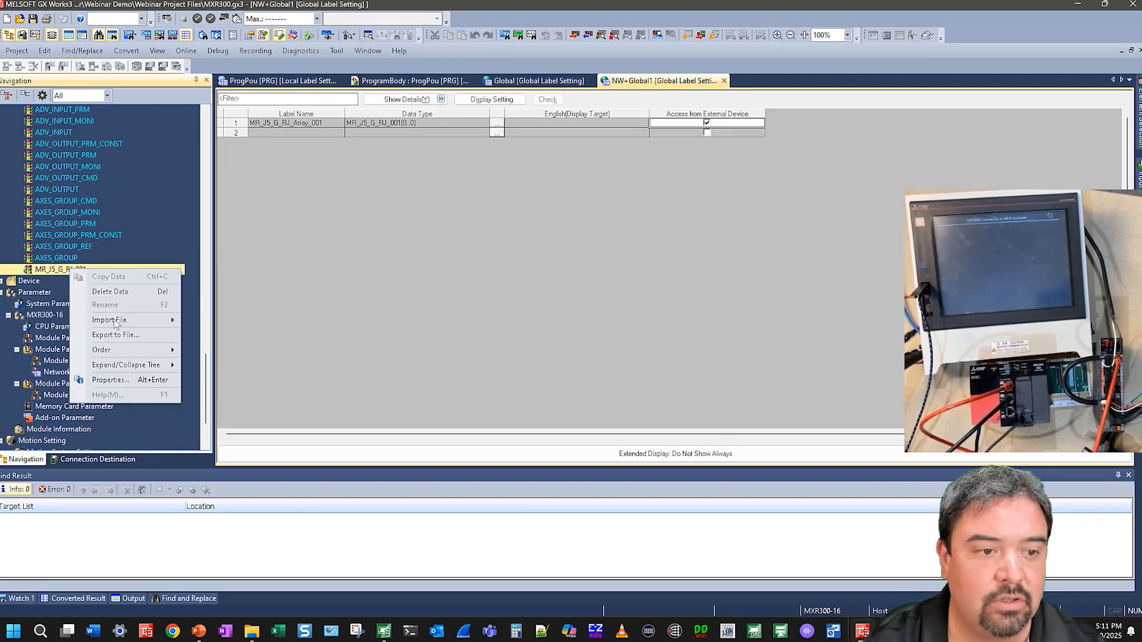
click(98, 333)
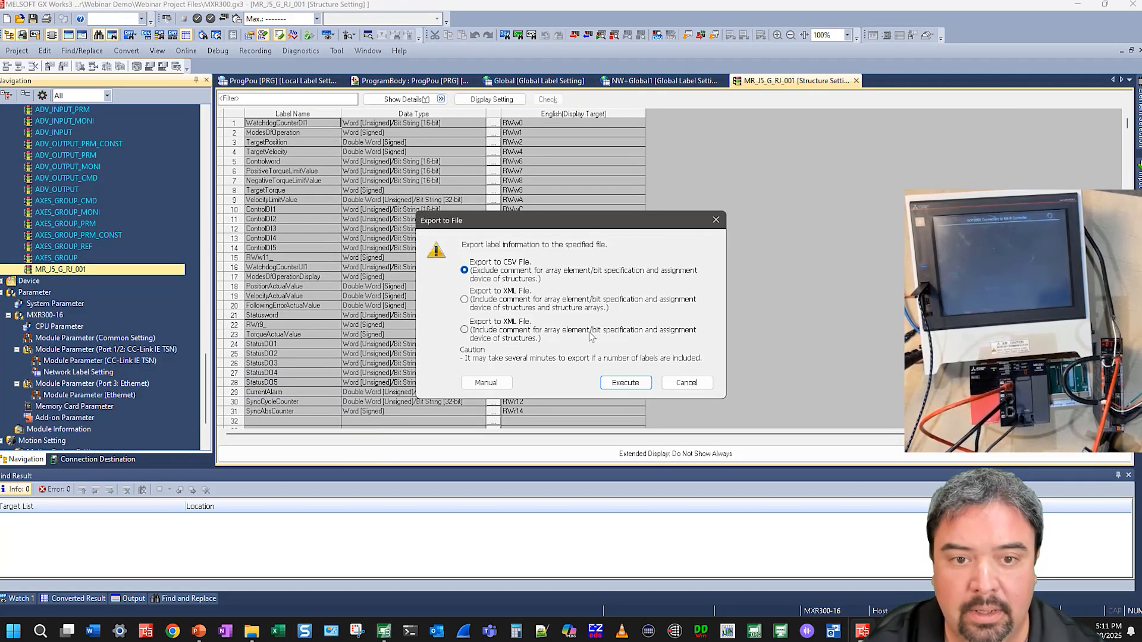
click(697, 382)
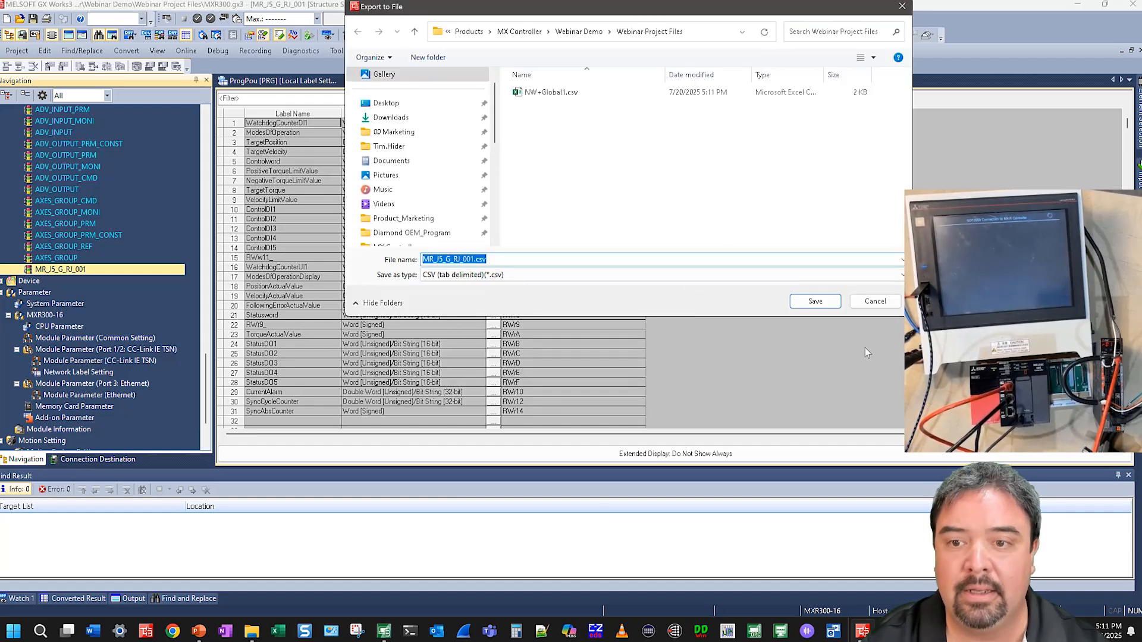
click(828, 301)
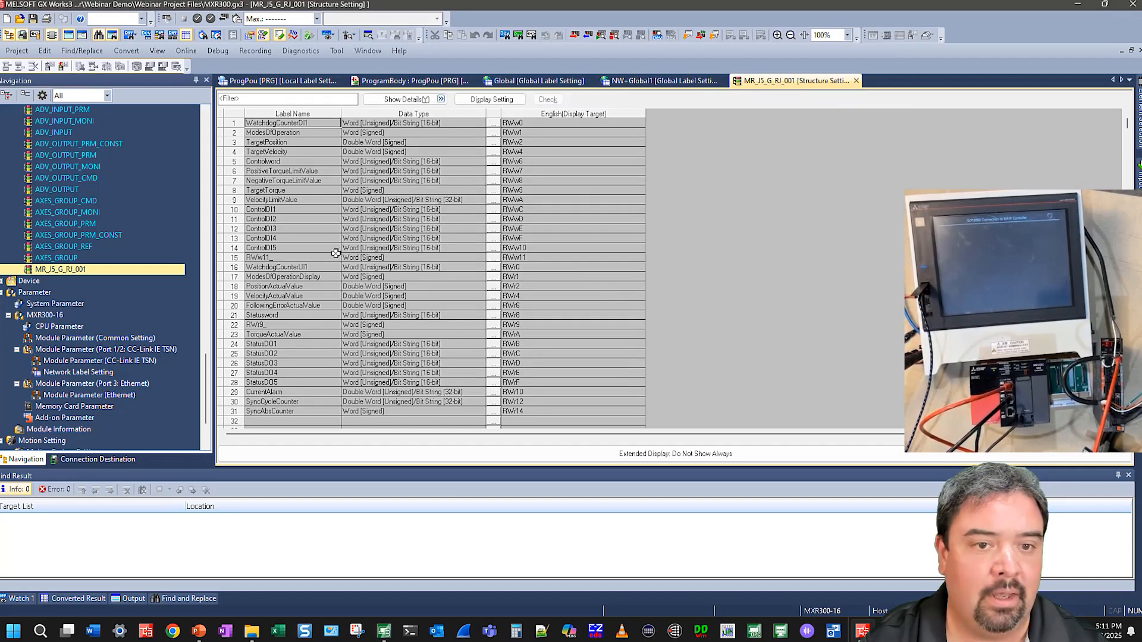
scroll(122, 247, up, 15)
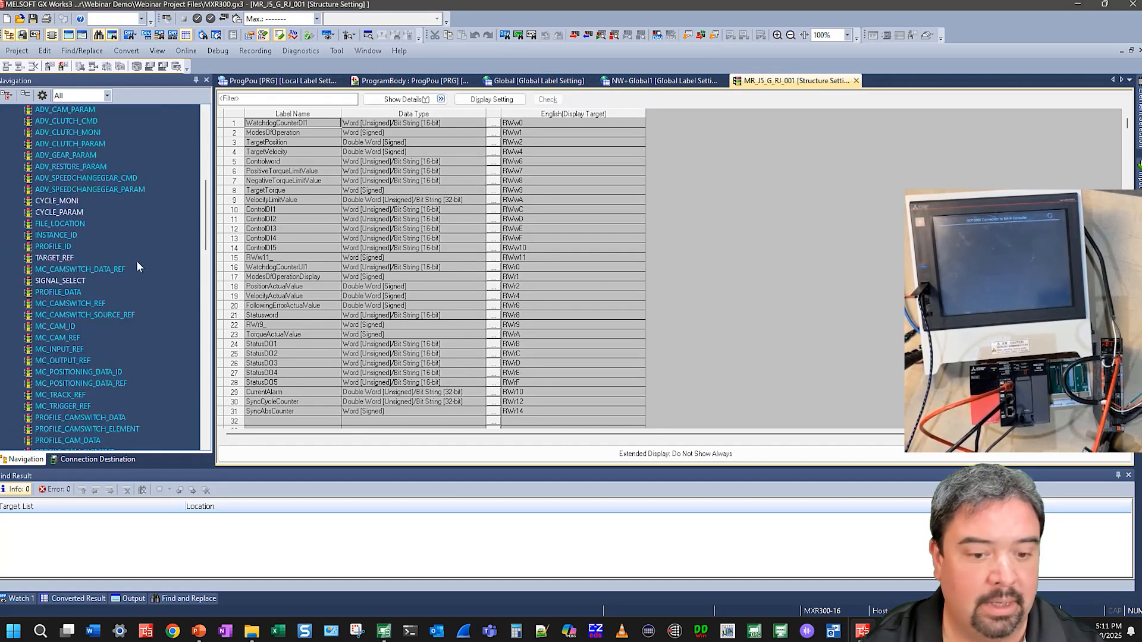
In GT Designer3, add a channel 1 global label setting from NW+Global1.csv and review its labels
click(385, 632)
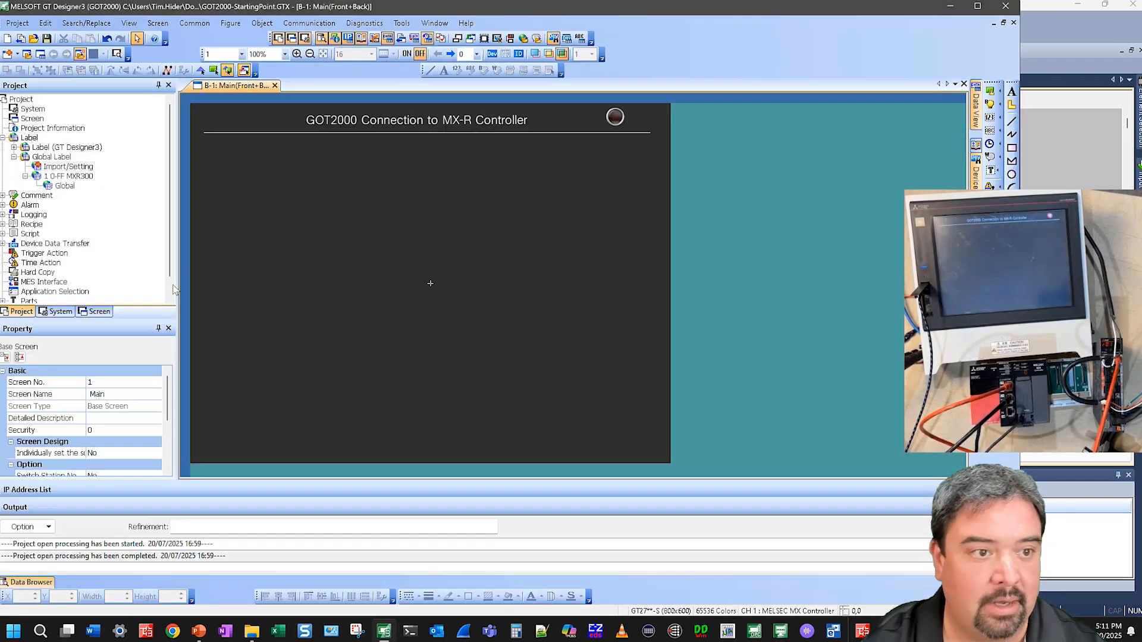
double_click(67, 168)
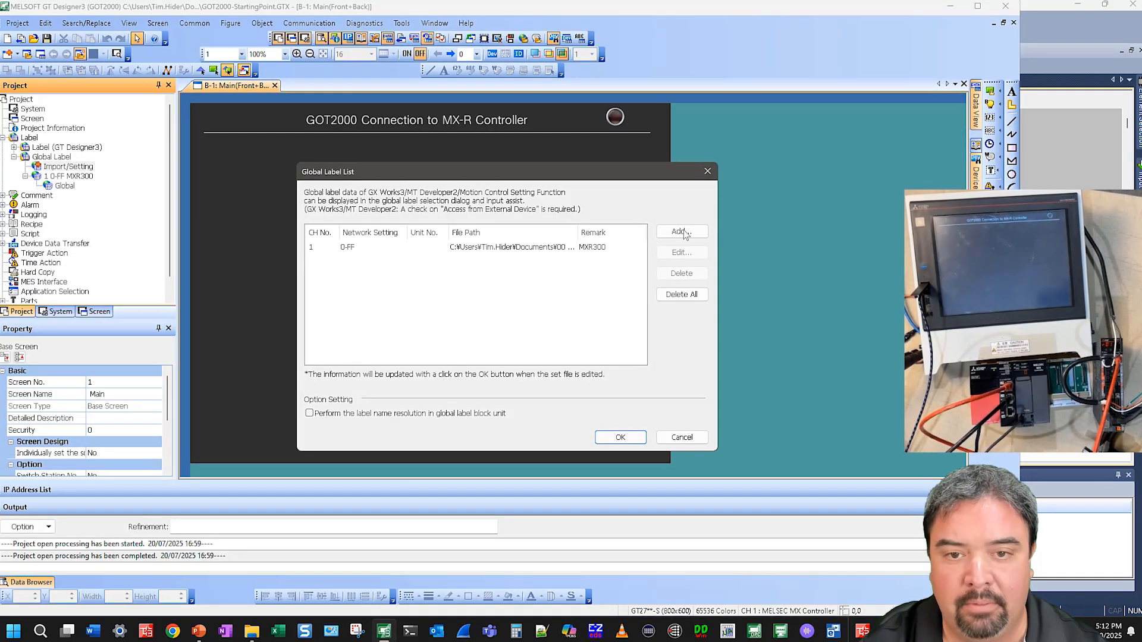
click(684, 236)
click(676, 308)
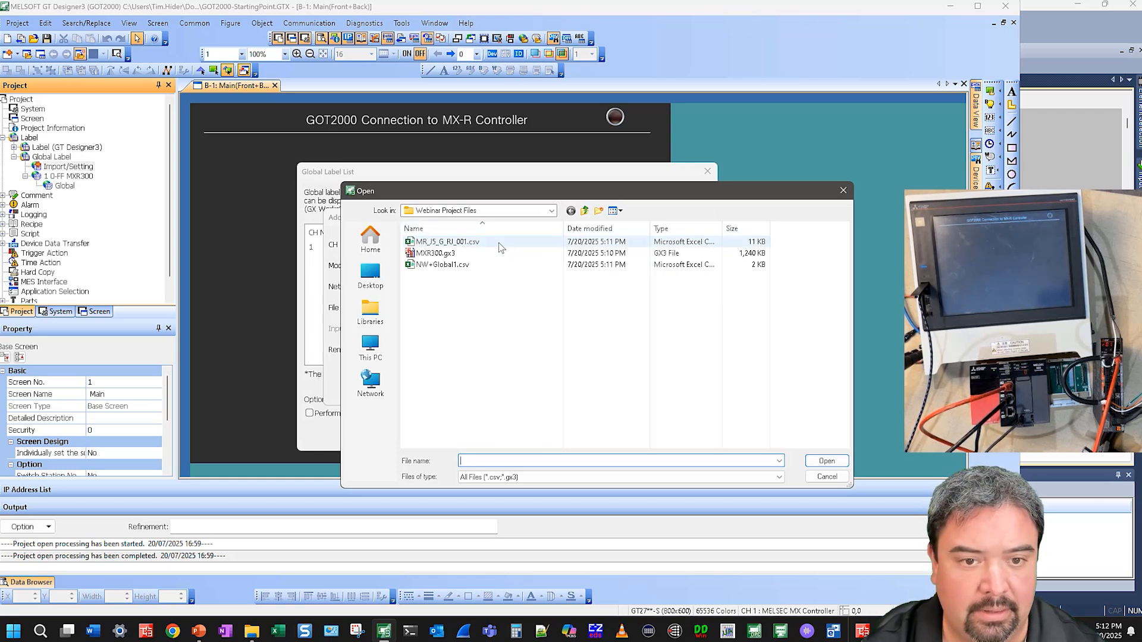
click(445, 242)
click(432, 266)
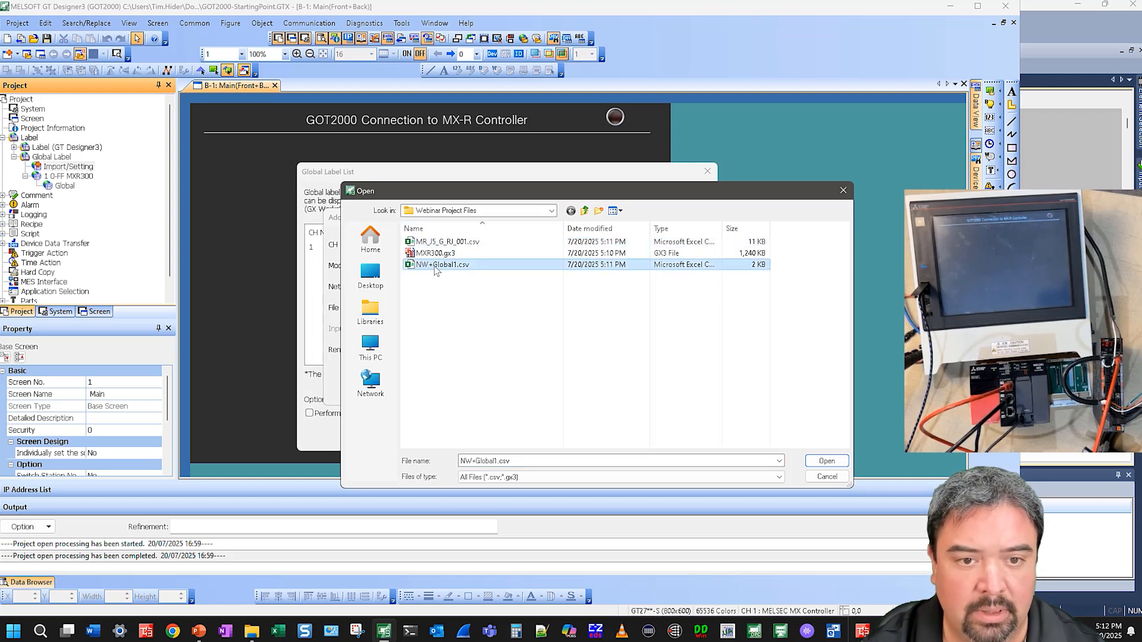
double_click(433, 265)
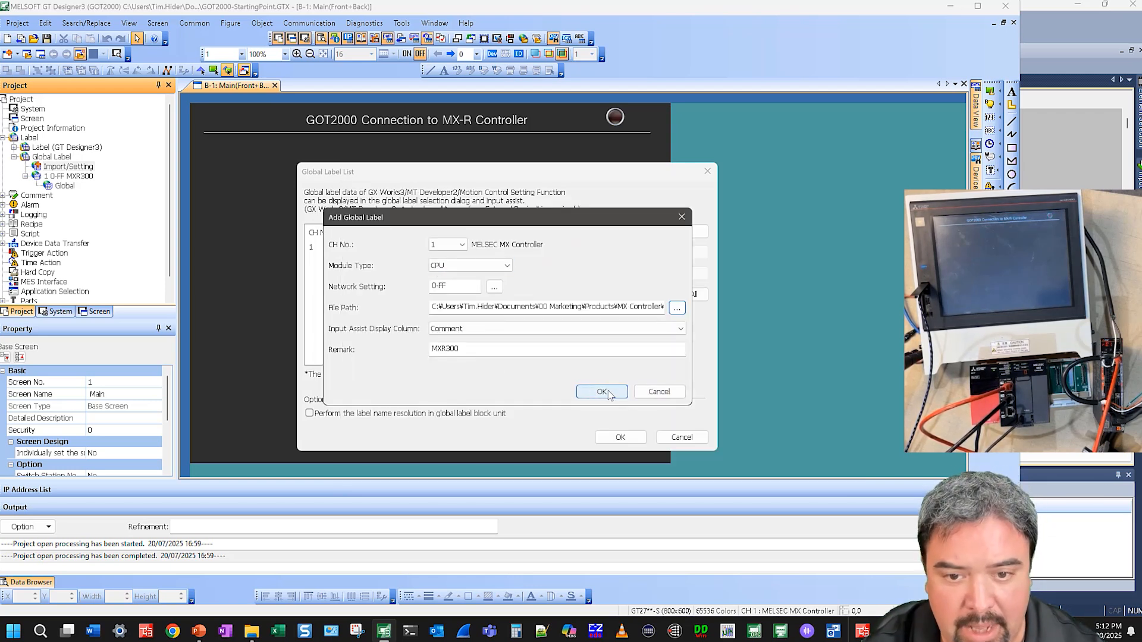
click(601, 392)
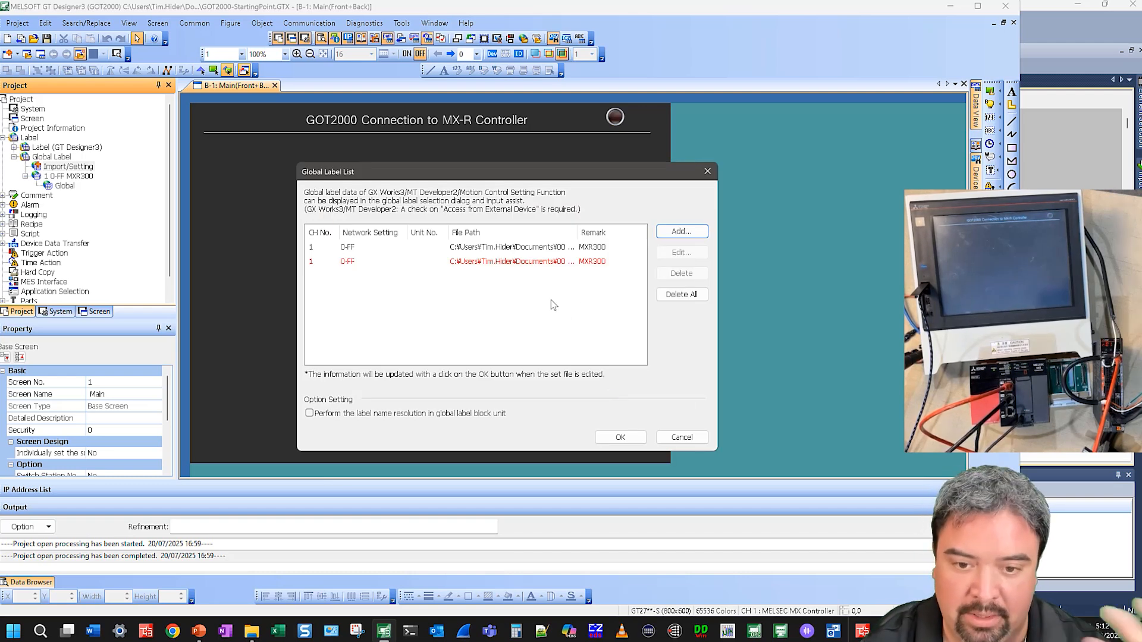
click(620, 437)
double_click(52, 186)
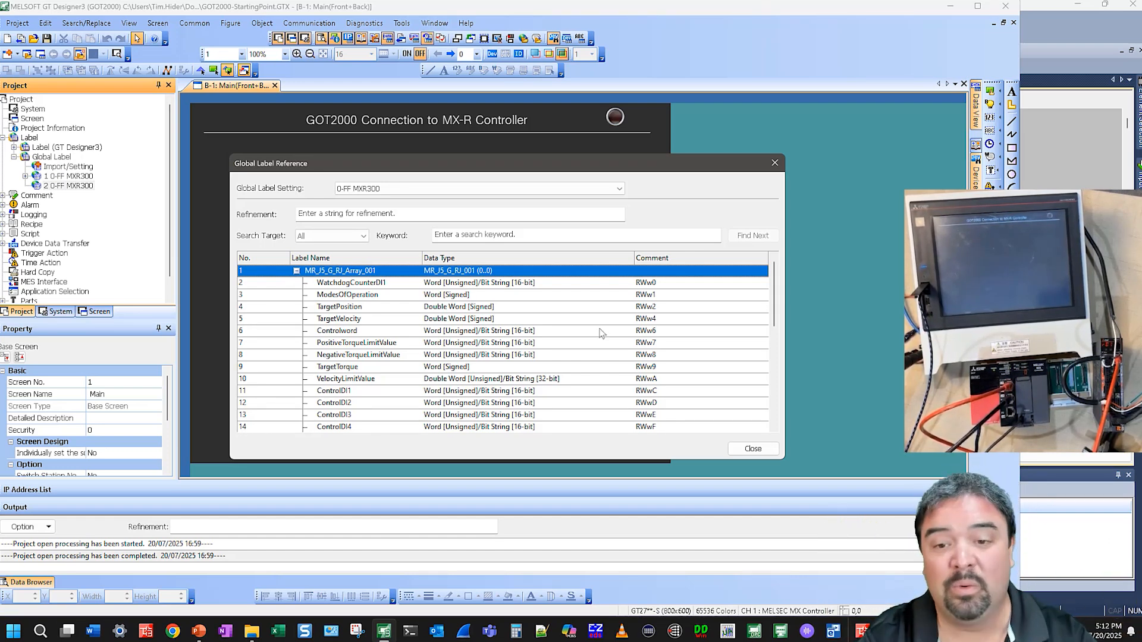
click(750, 450)
Draw a switch about 207 × 108 near the screen's upper left and open its settings
click(990, 91)
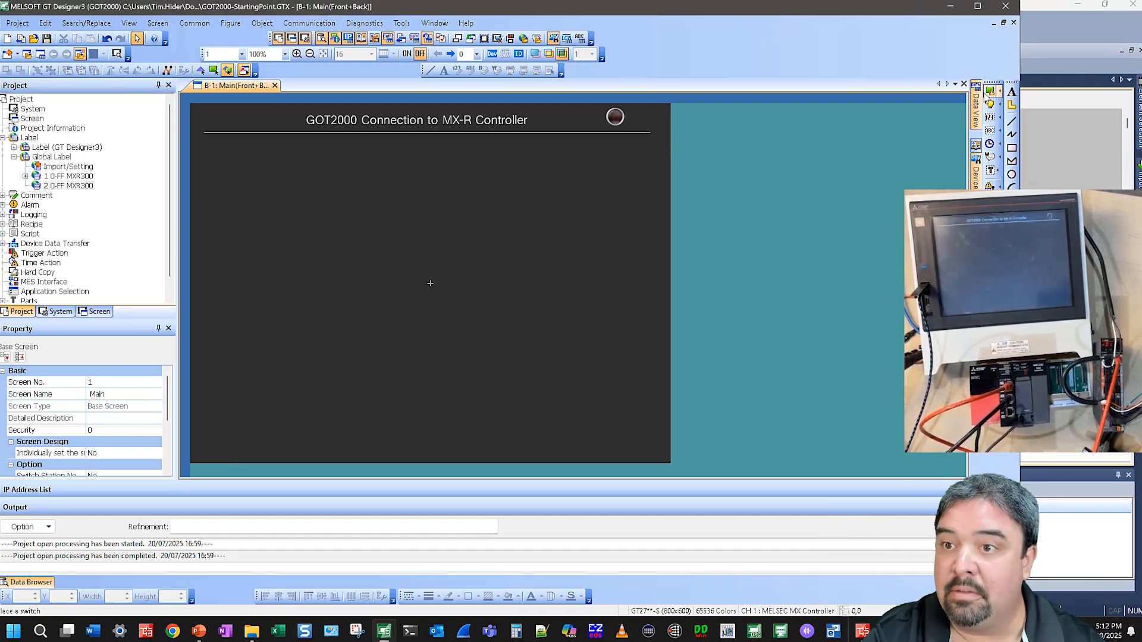
drag(248, 172, 371, 236)
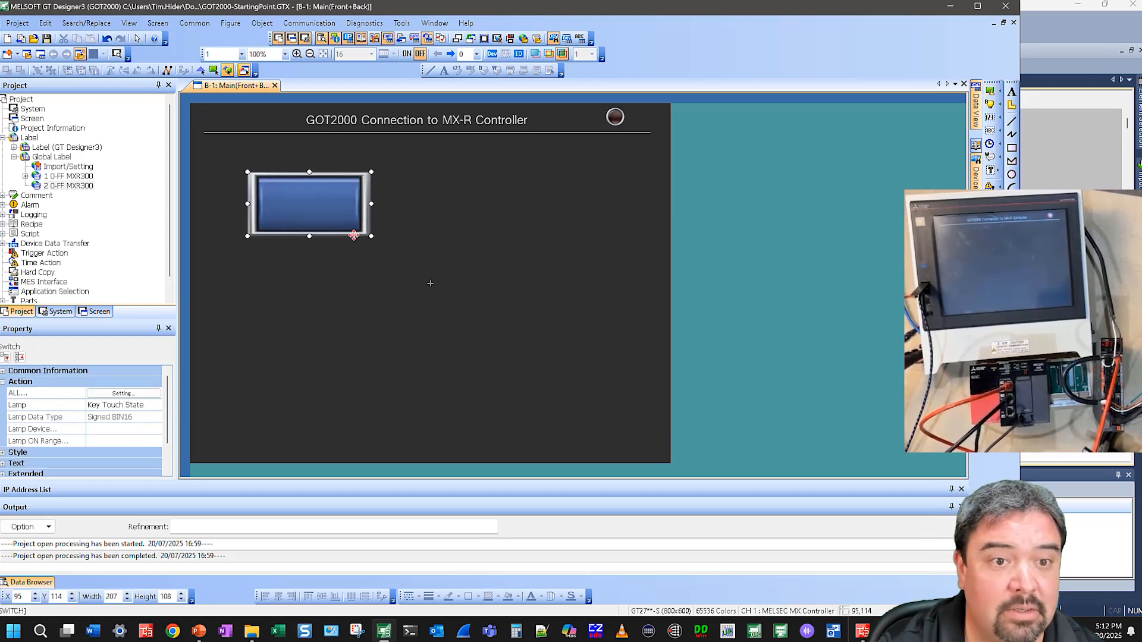
double_click(326, 206)
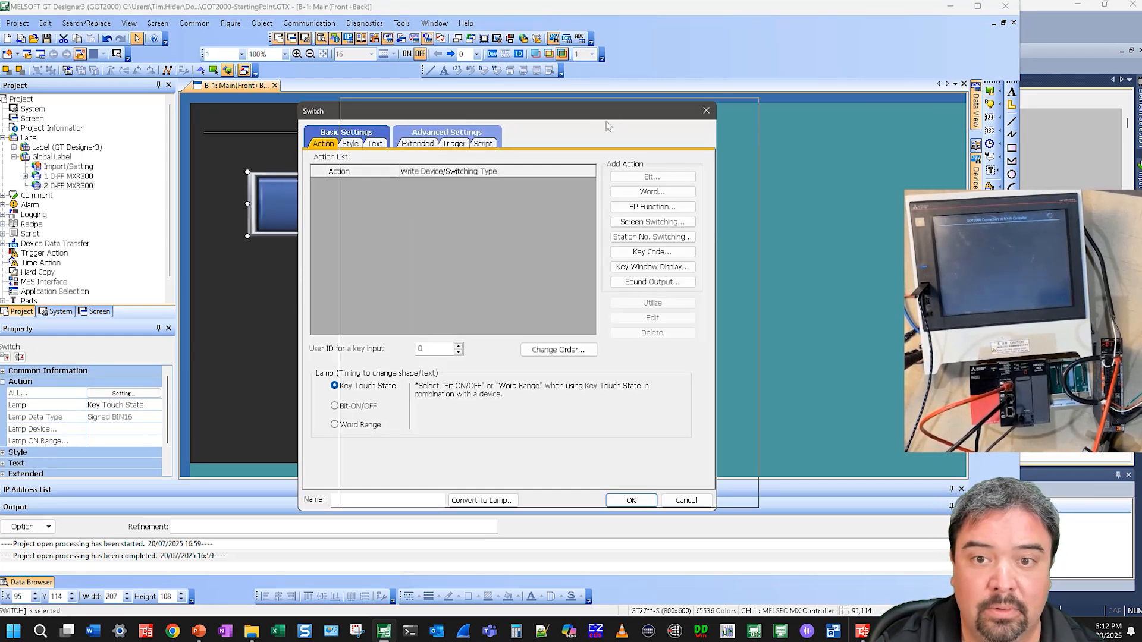
drag(624, 115, 771, 121)
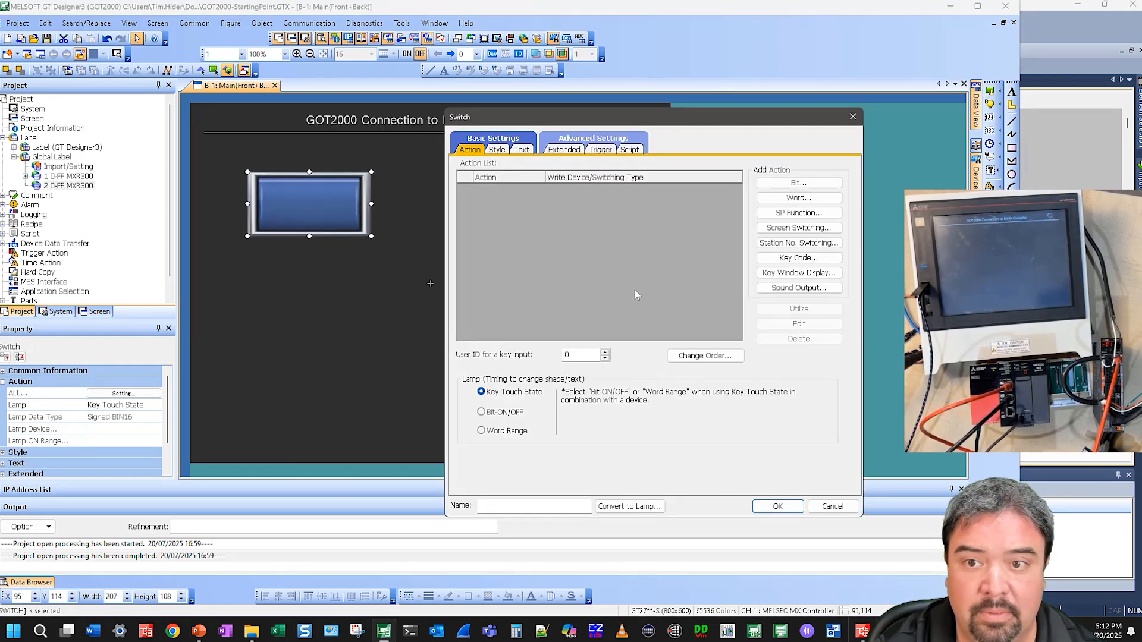
Add a bit alternate action writing to the PowerOnGlobal label from the 0-FF MXR300 Global setting
click(795, 183)
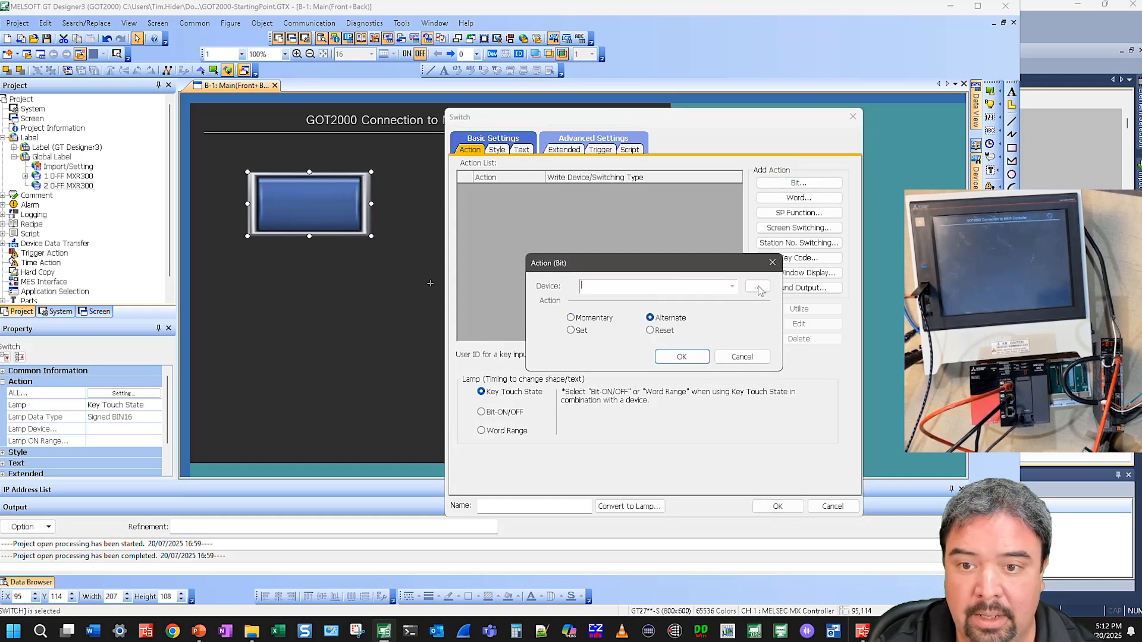
click(755, 288)
click(736, 269)
click(443, 276)
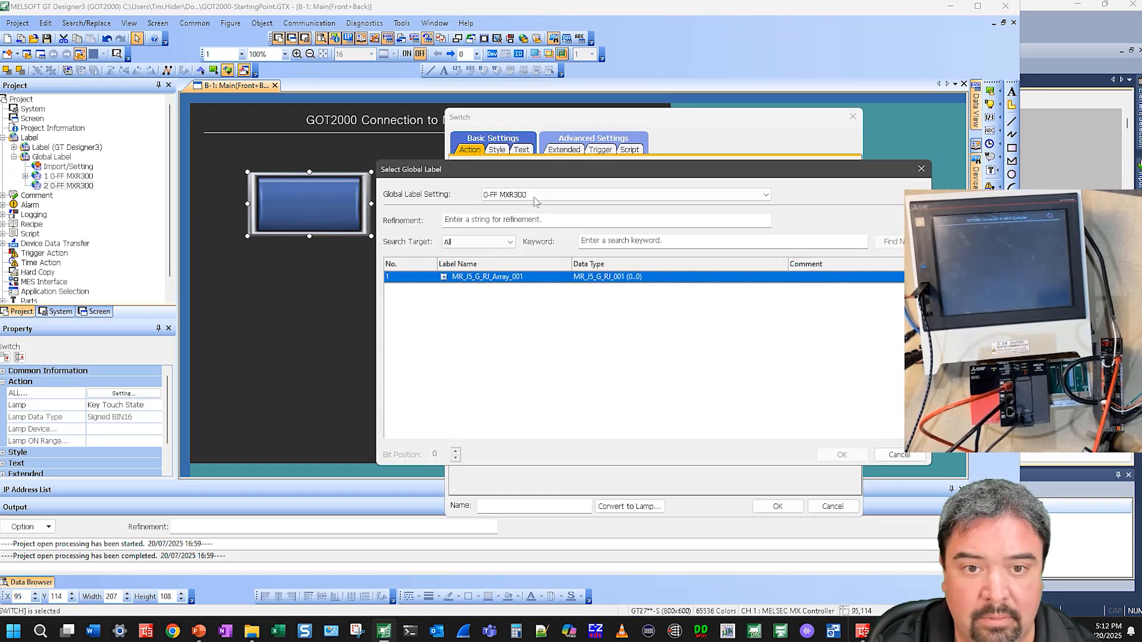
click(443, 277)
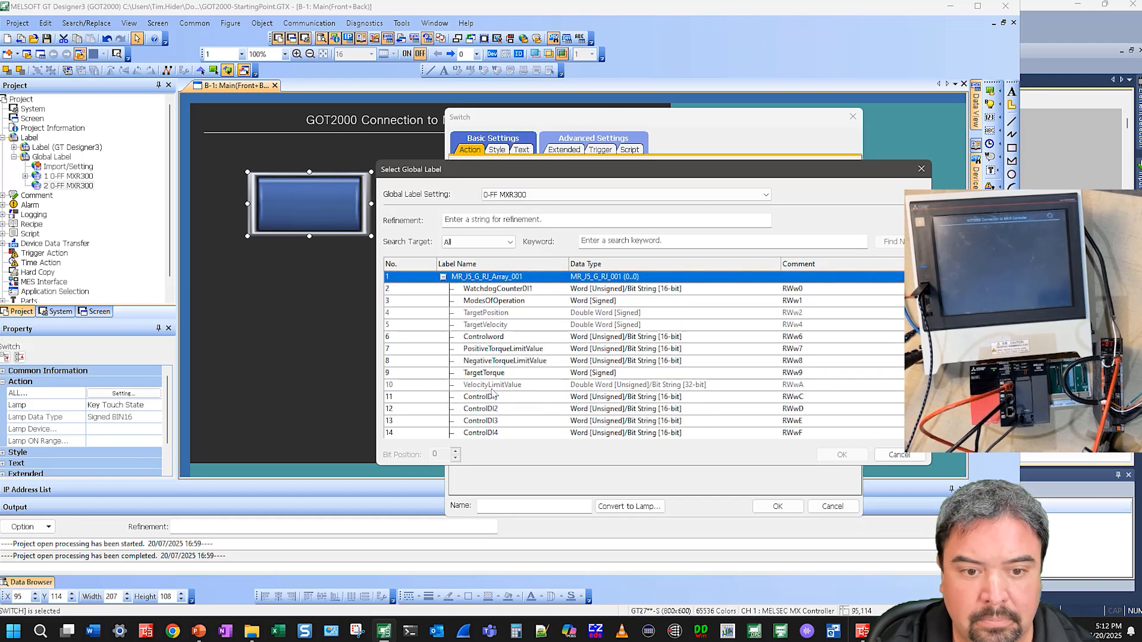
click(531, 195)
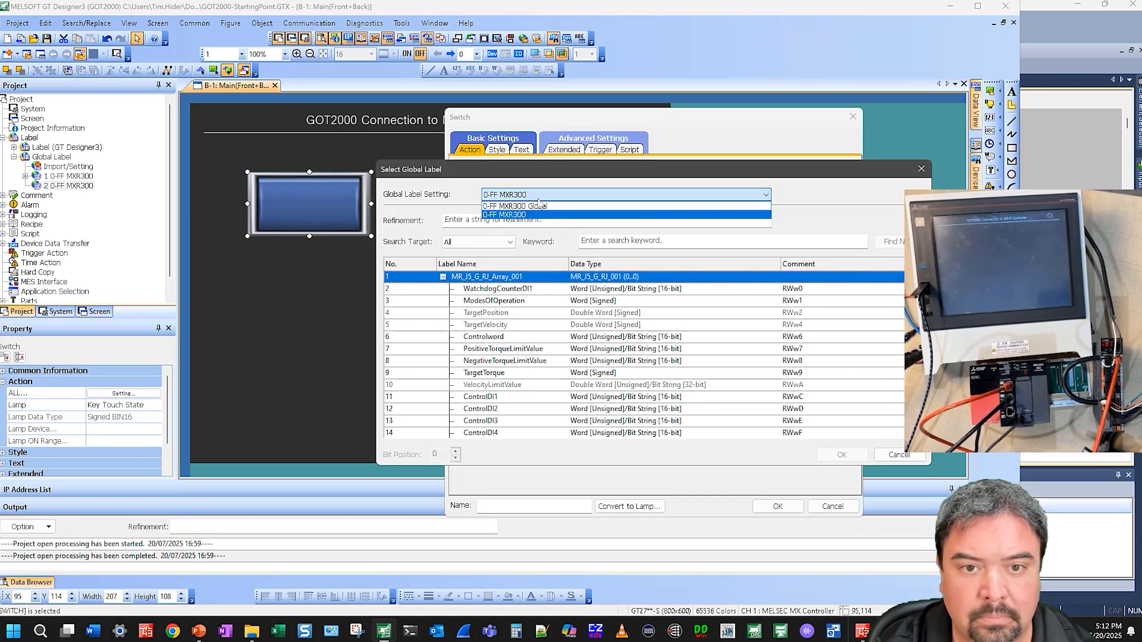
click(515, 211)
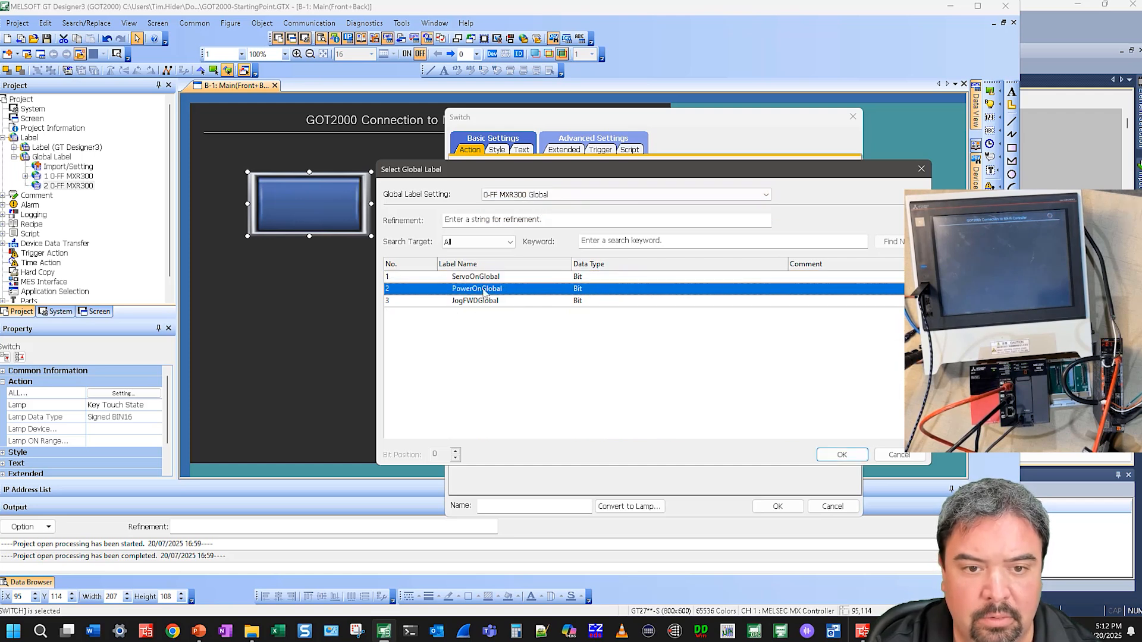
double_click(478, 289)
click(681, 357)
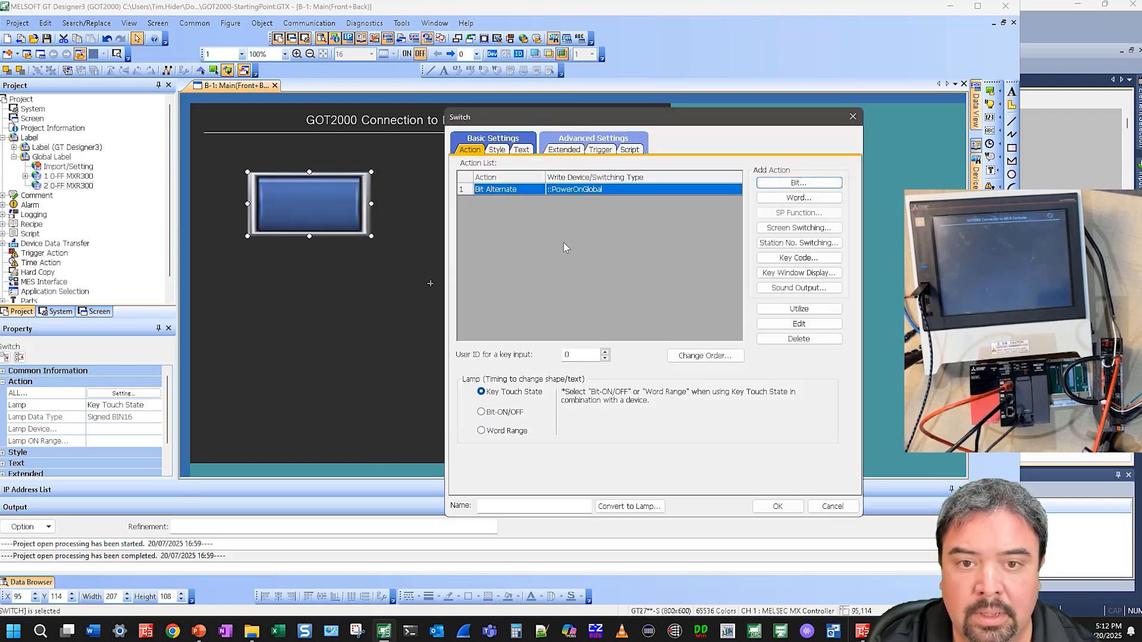
Set the switch text to Power On
click(723, 337)
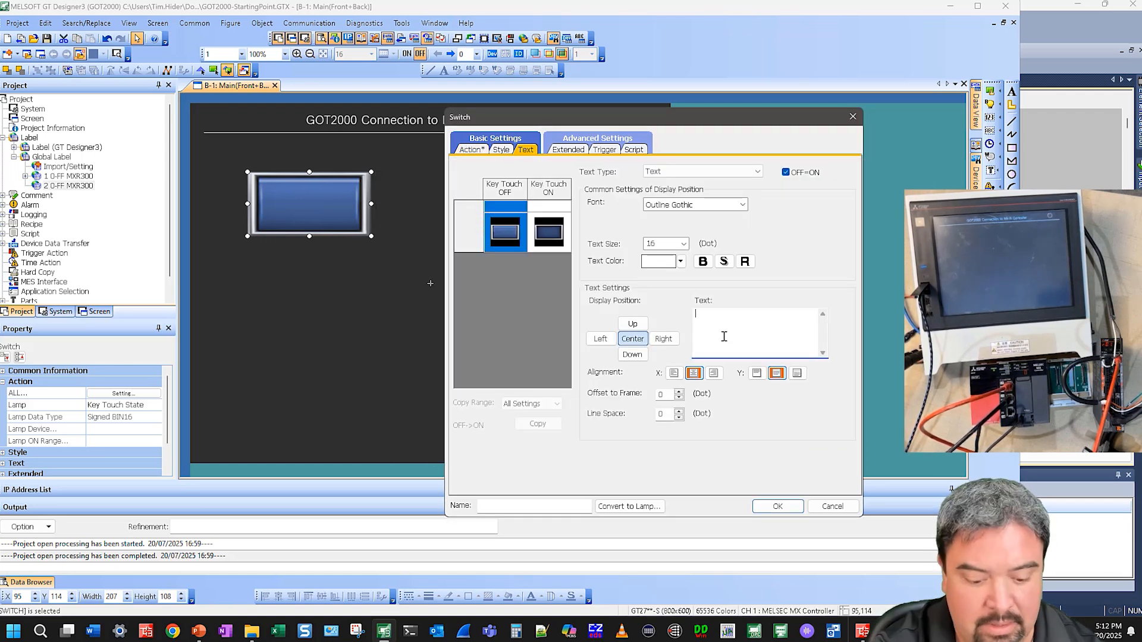
text(Power On)
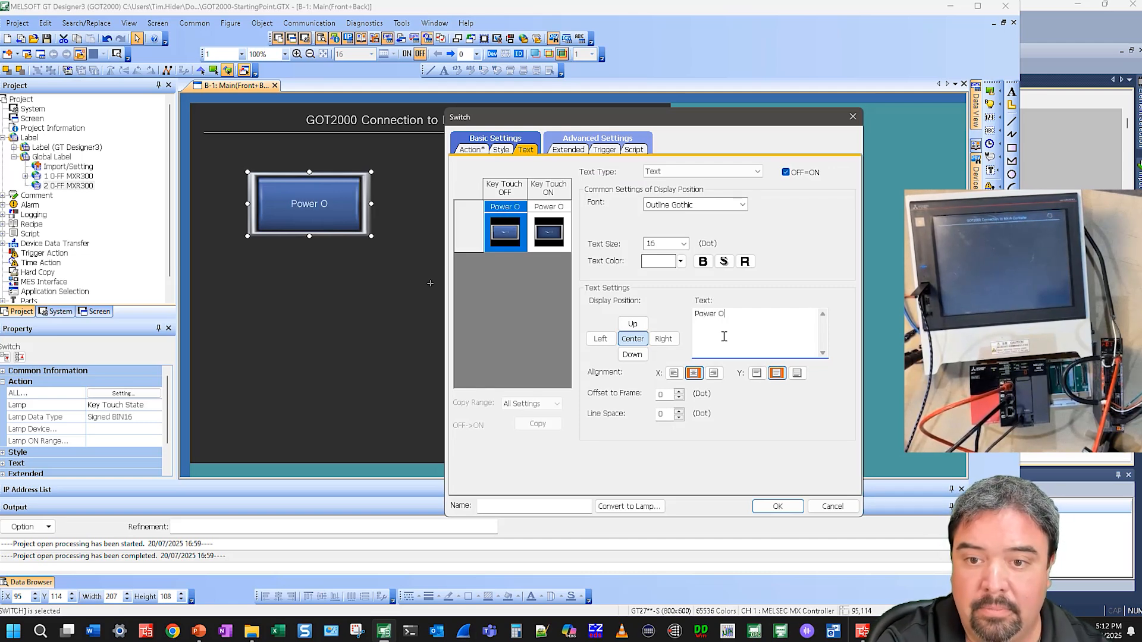
Set the switch lamp to Bit-ON/OFF using the PowerOnGlobal label as its device
click(472, 149)
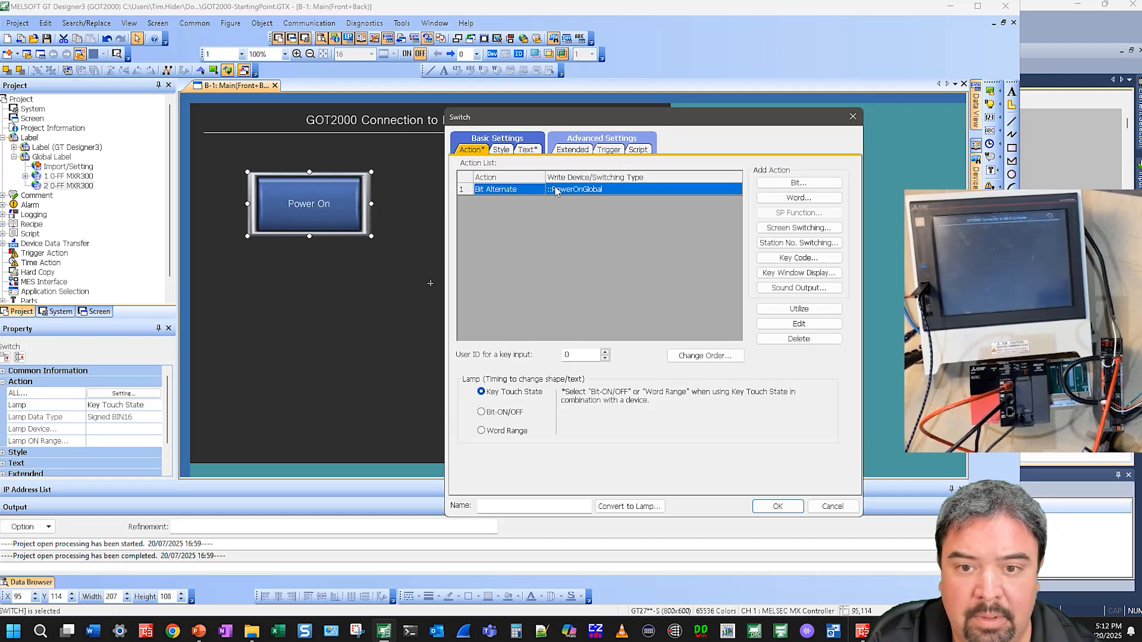
double_click(556, 191)
key(ctrl+c)
click(682, 358)
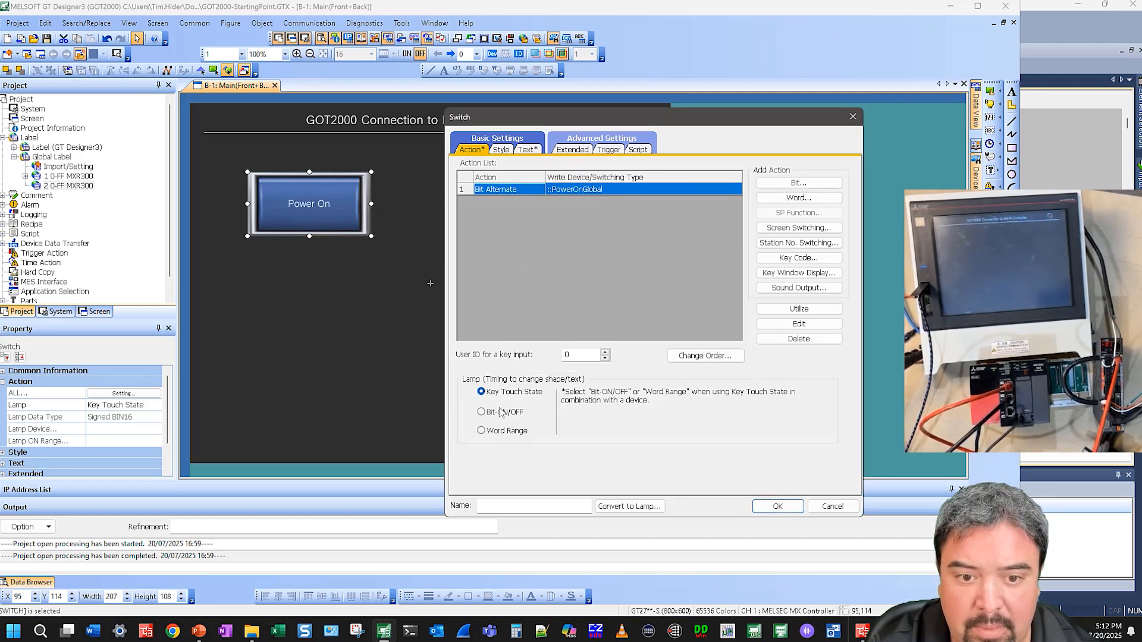
click(515, 412)
click(639, 412)
key(ctrl+v)
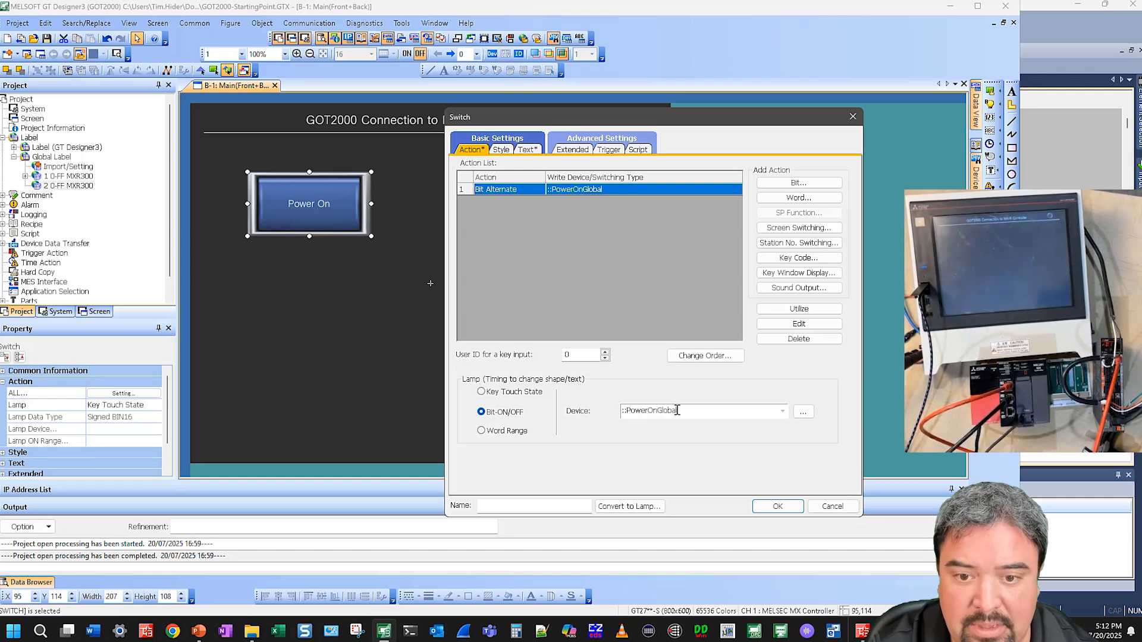
Set the switch shape colour to Blue for lamp OFF and Green for lamp ON, then confirm the settings
click(501, 149)
click(733, 256)
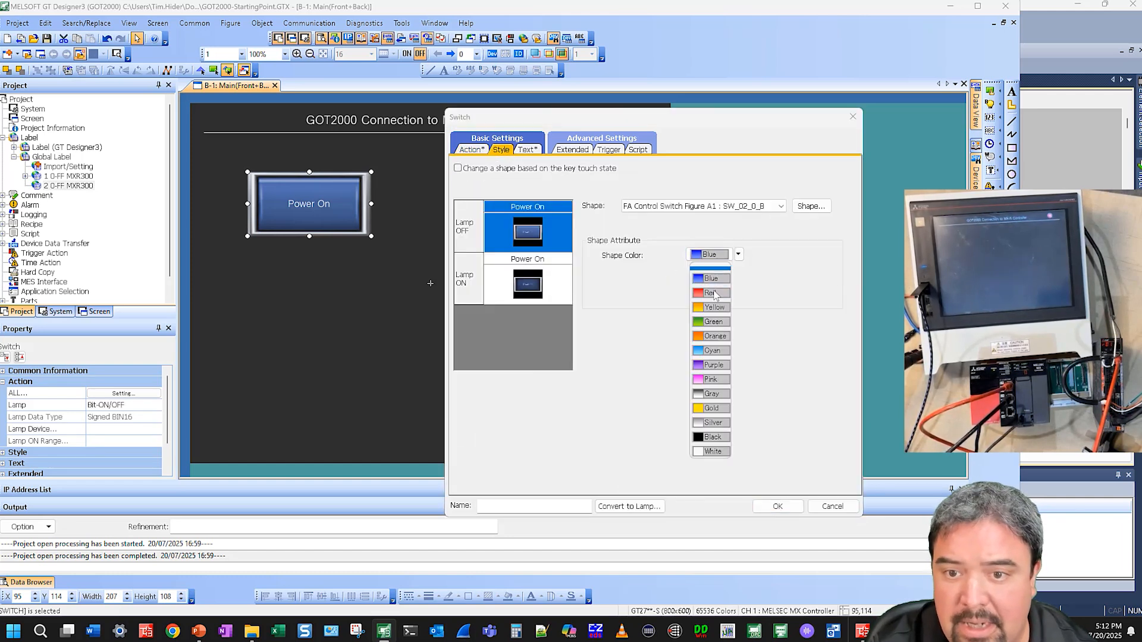
click(711, 321)
click(537, 295)
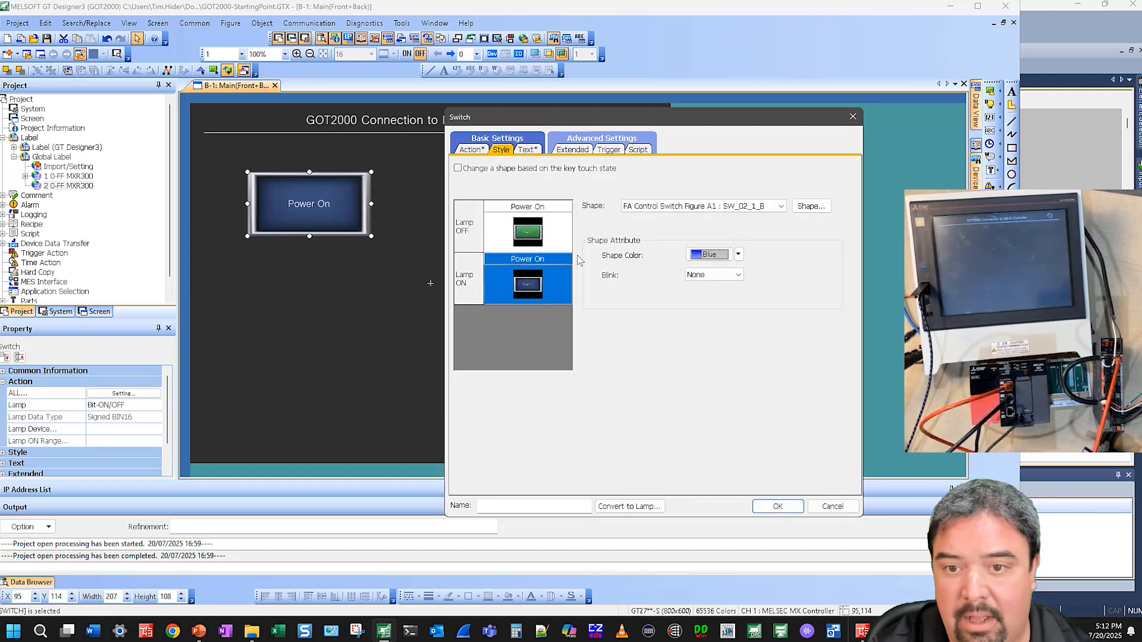
click(562, 244)
click(724, 255)
click(711, 279)
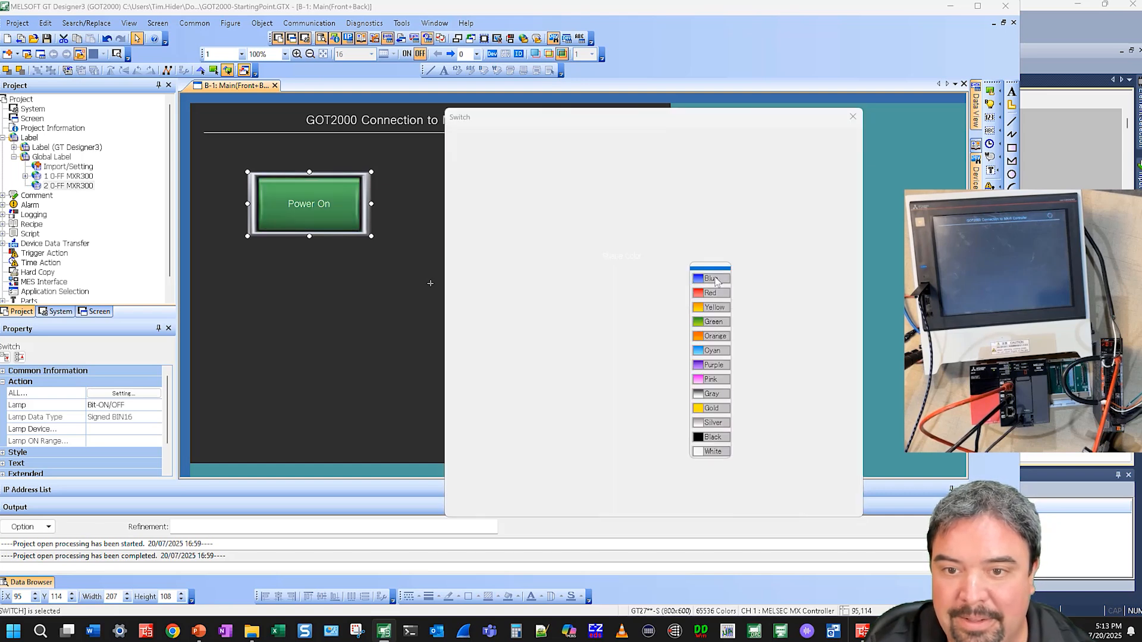
click(522, 292)
click(697, 256)
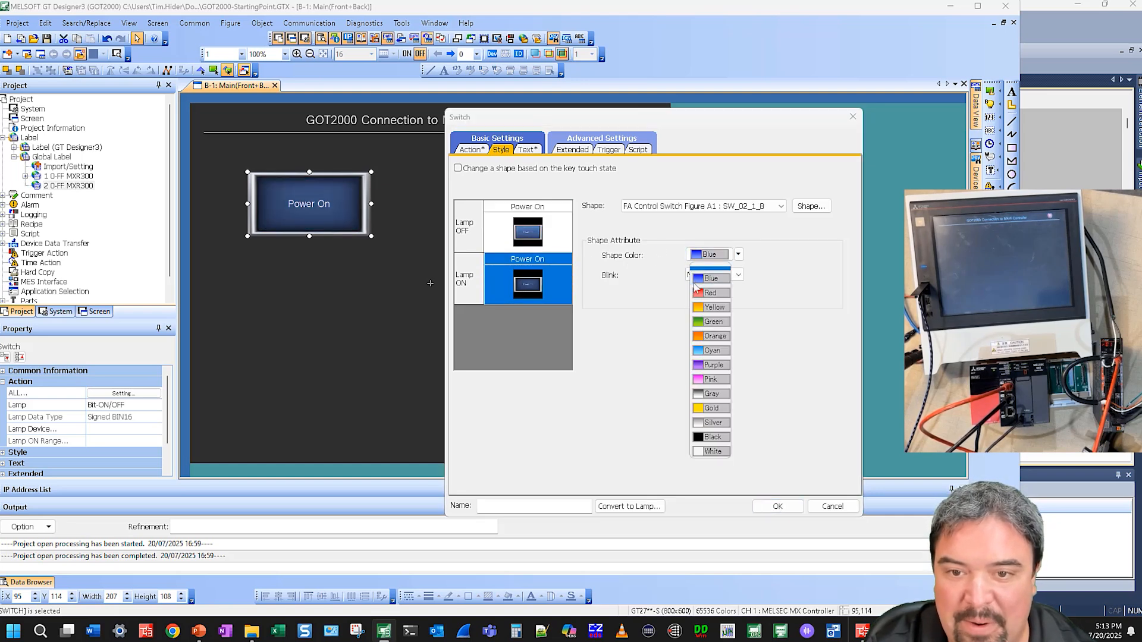
click(713, 322)
click(777, 508)
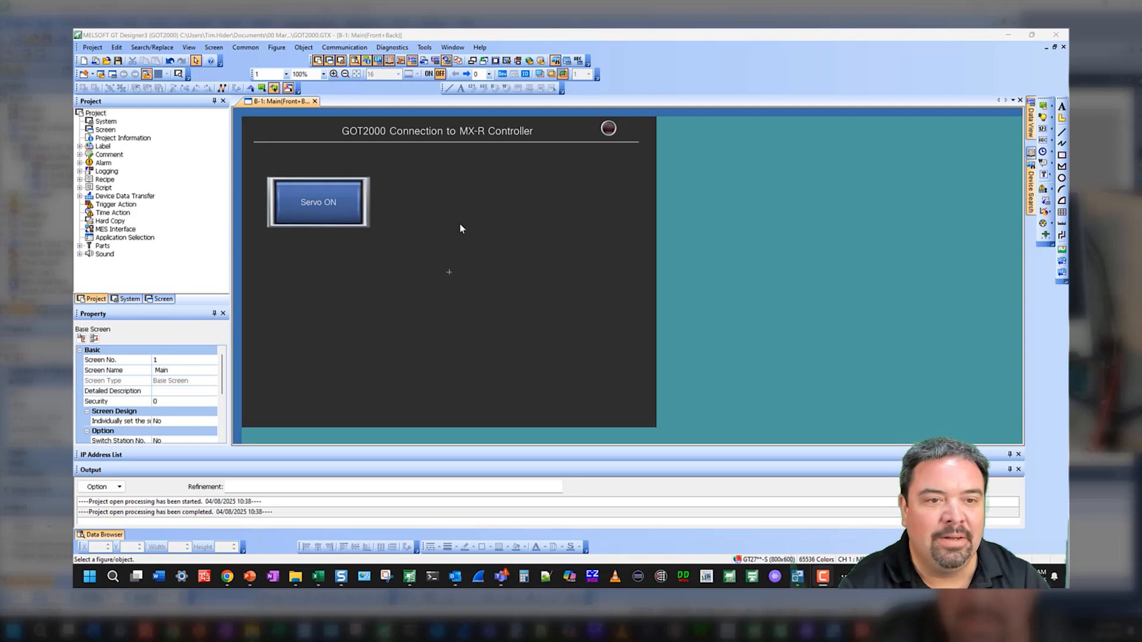
Enable the Always Fix the Width option for objects with a fixed frame width
click(348, 195)
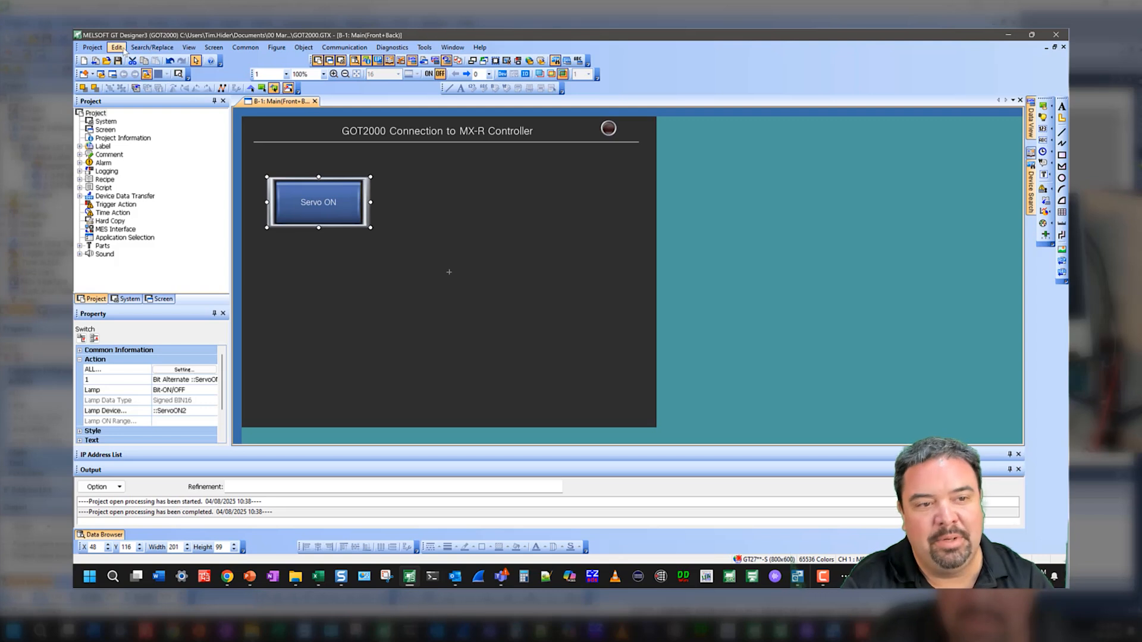
click(151, 48)
mouse_move(117, 48)
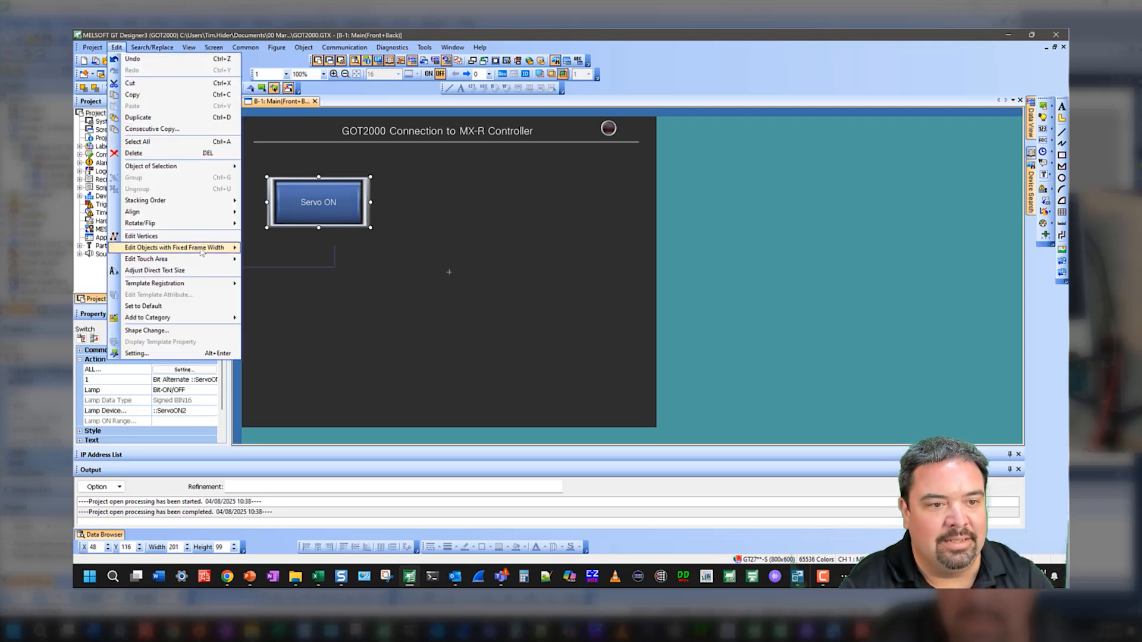
mouse_move(201, 252)
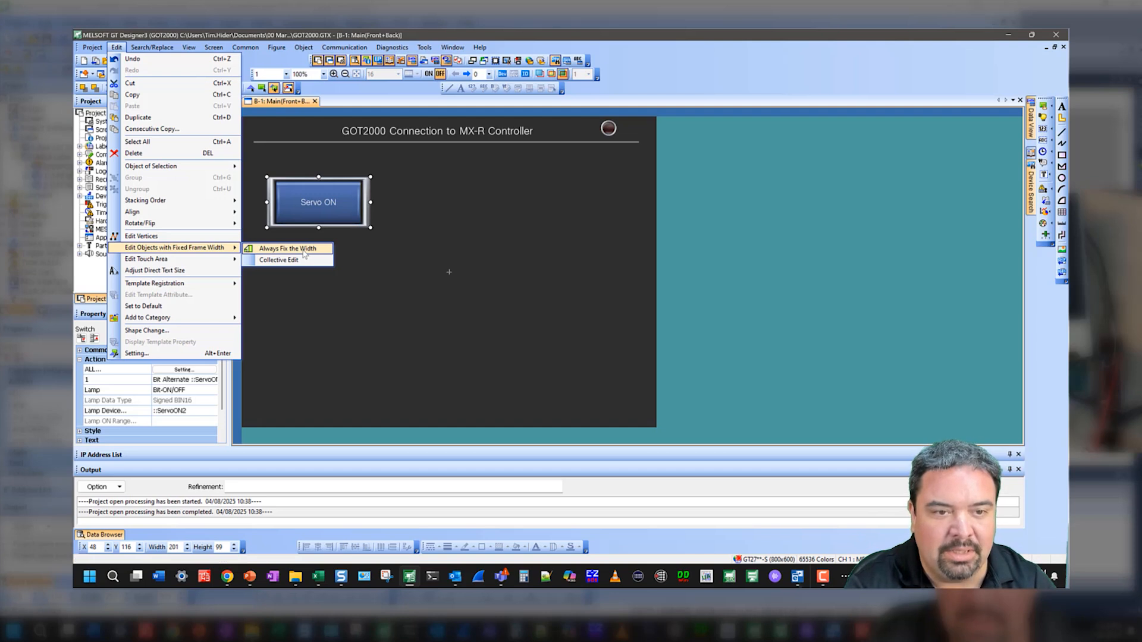
click(307, 253)
Draw a switch about 216 × 104 to the right of the Servo ON switch and open its settings
drag(395, 175, 506, 227)
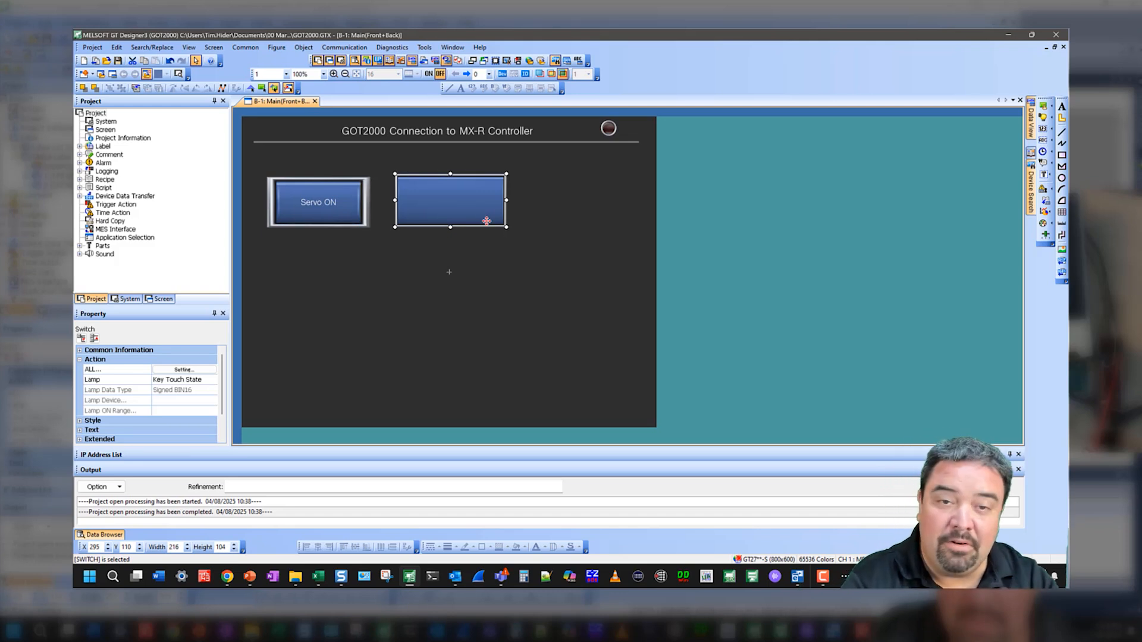
double_click(471, 185)
drag(495, 134, 641, 113)
Set the switch text font to Montserrat
click(637, 166)
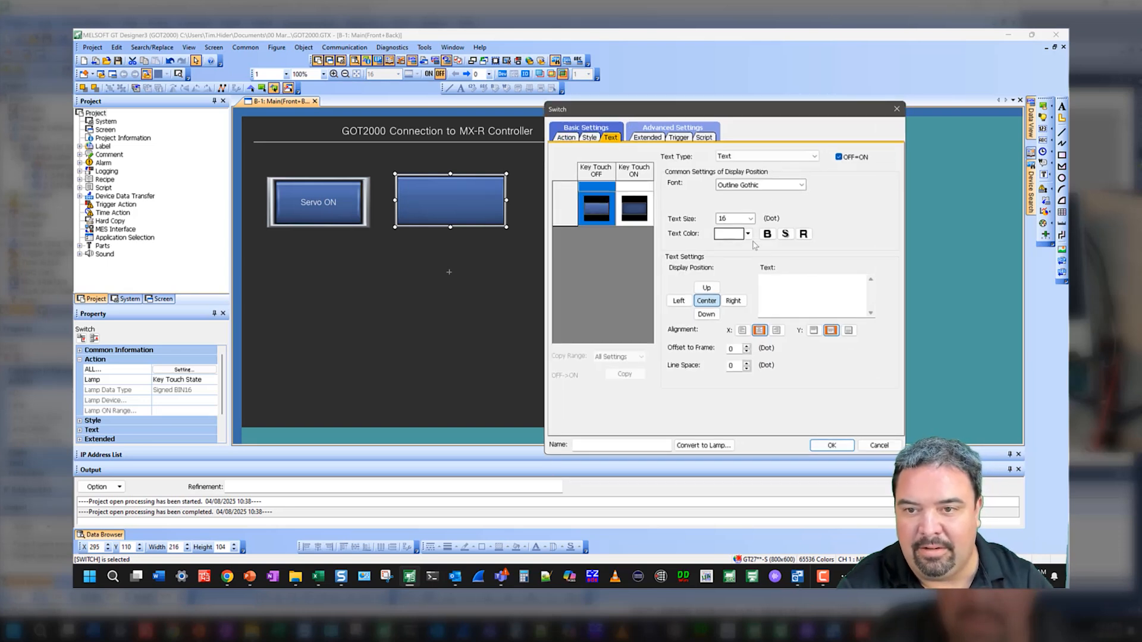
click(783, 190)
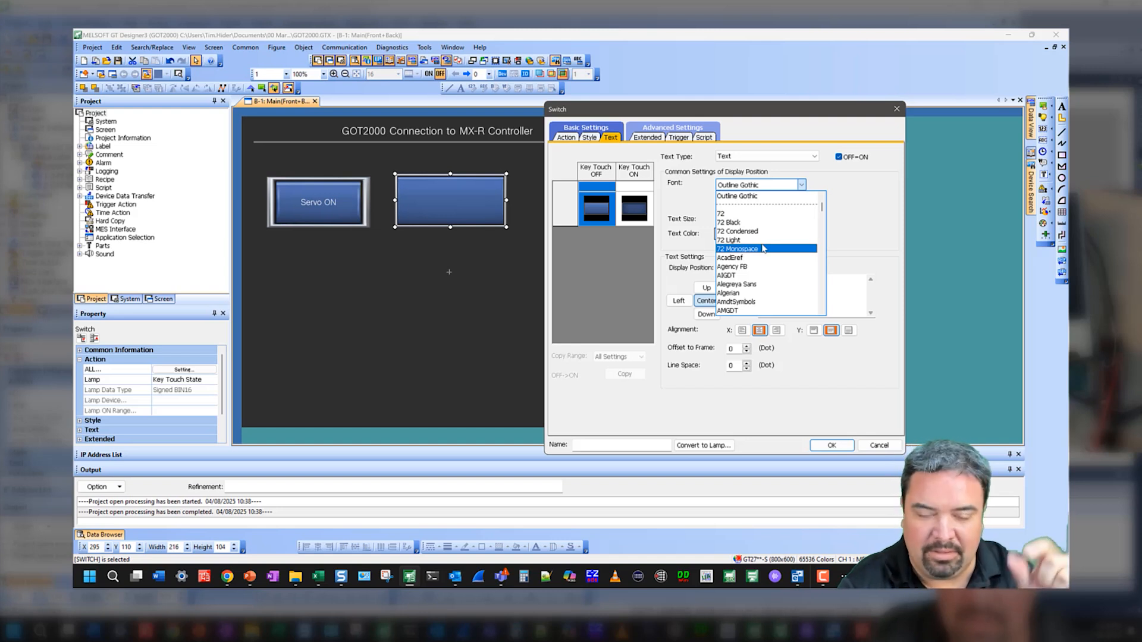
scroll(765, 256, down, 20)
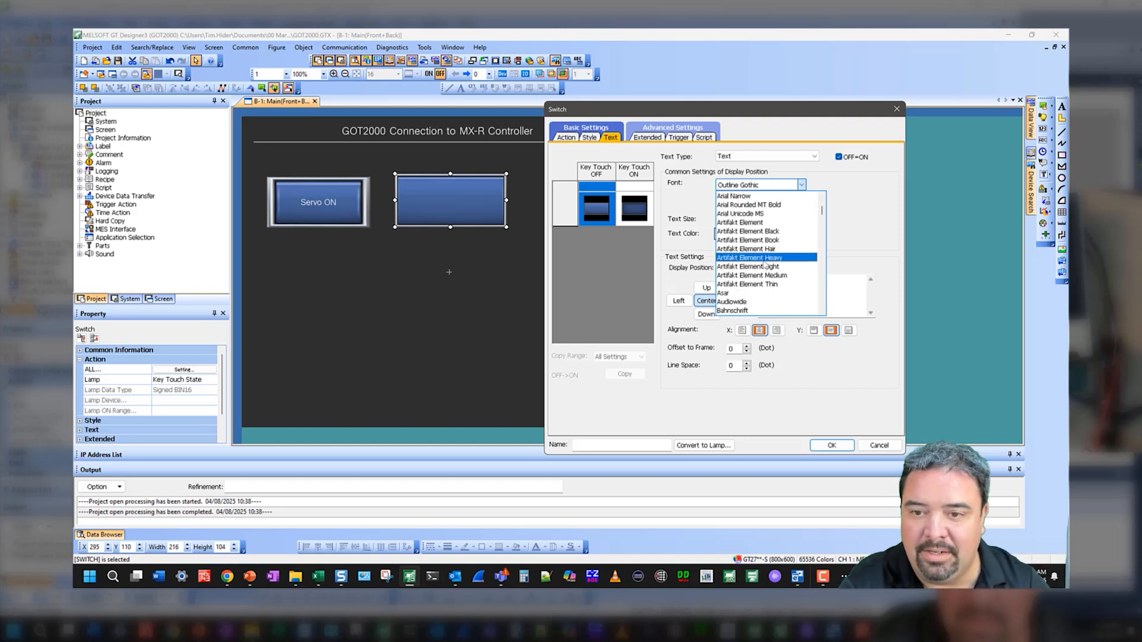
scroll(770, 262, down, 20)
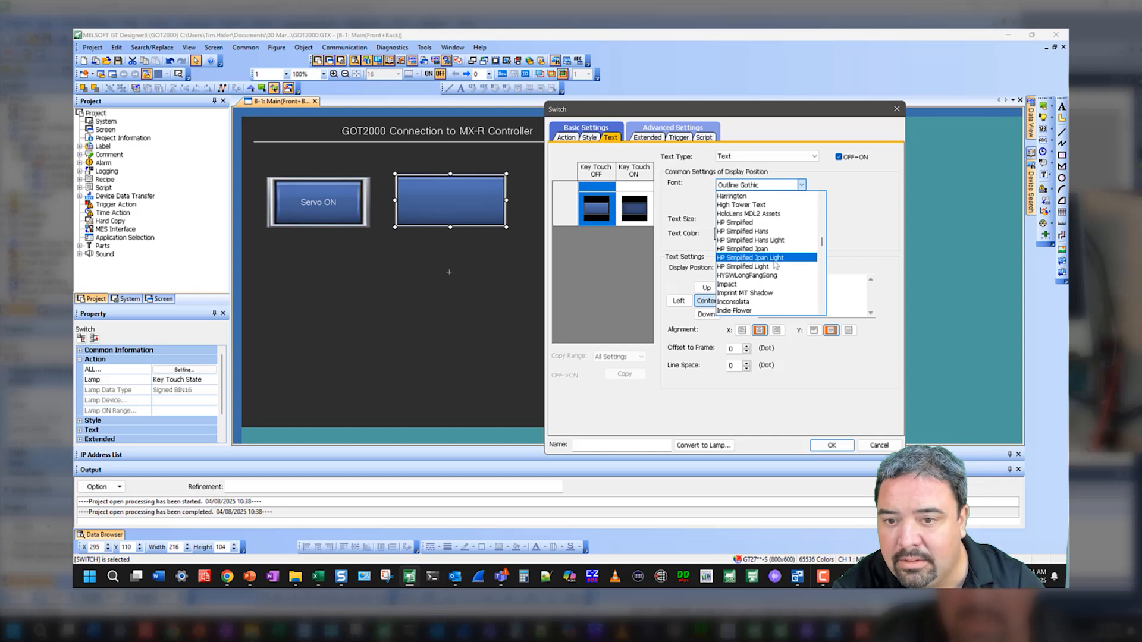
scroll(773, 268, down, 4)
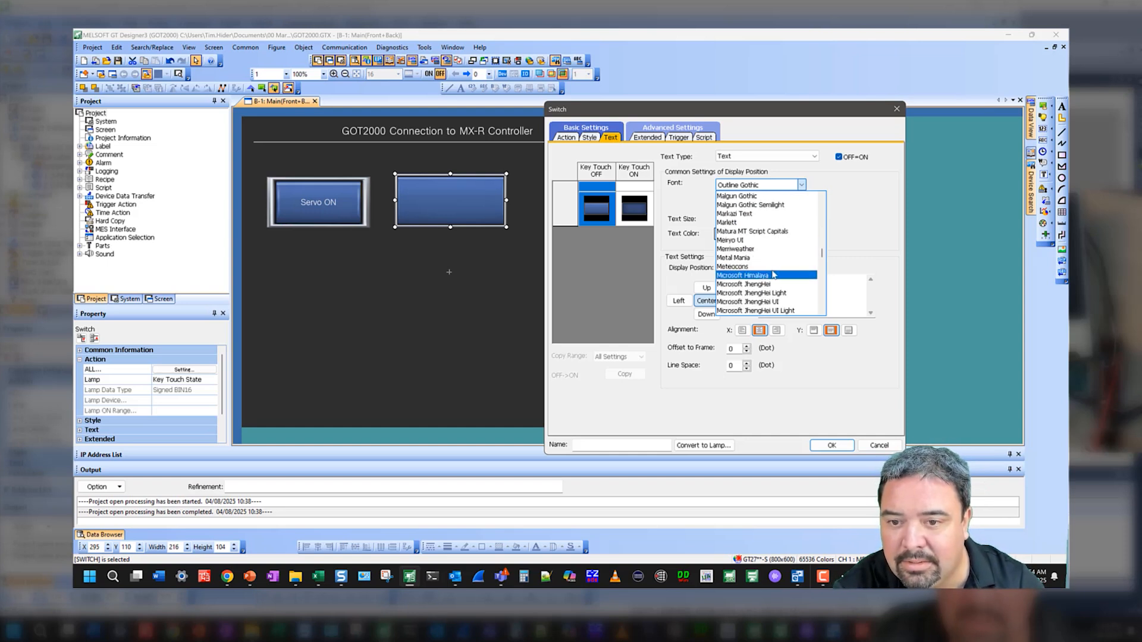
scroll(761, 282, down, 4)
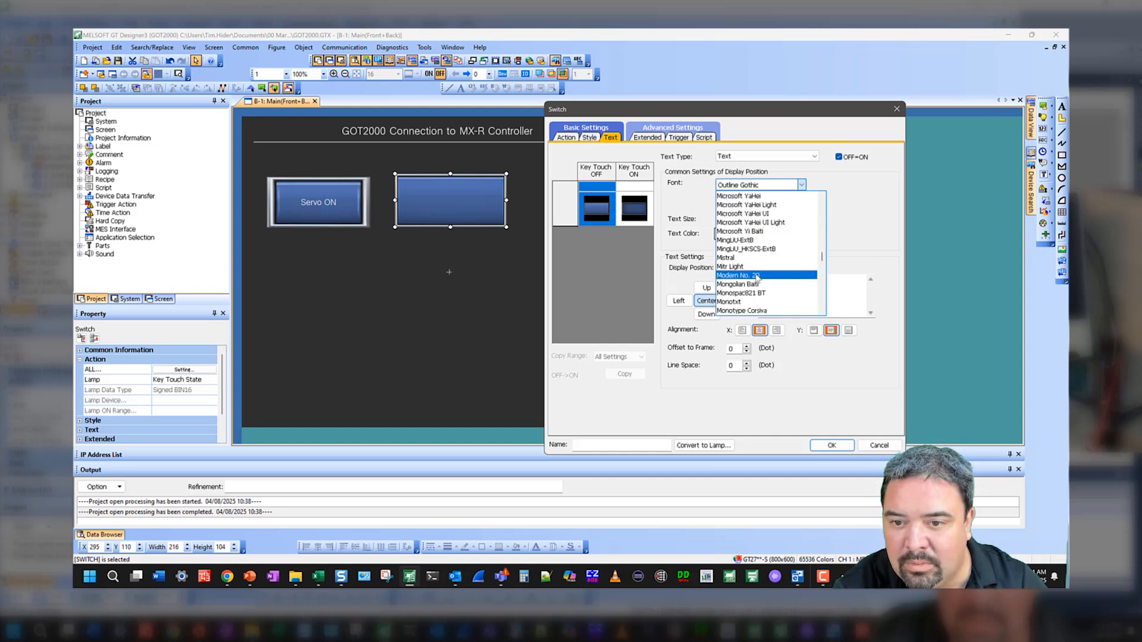
scroll(754, 300, down, 2)
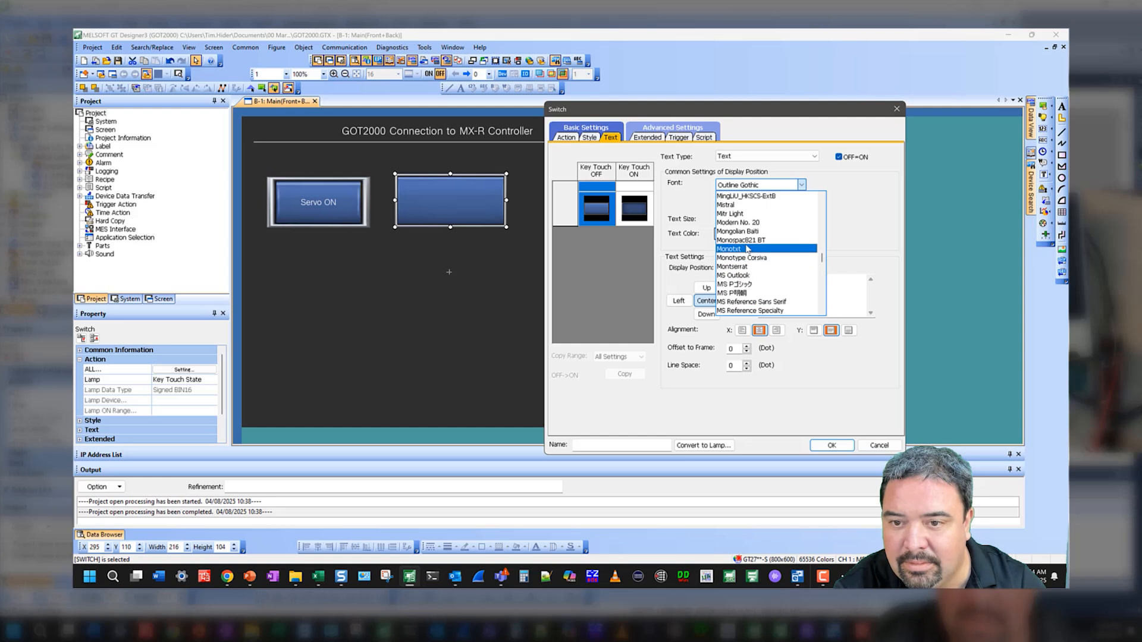
scroll(752, 223, down, 2)
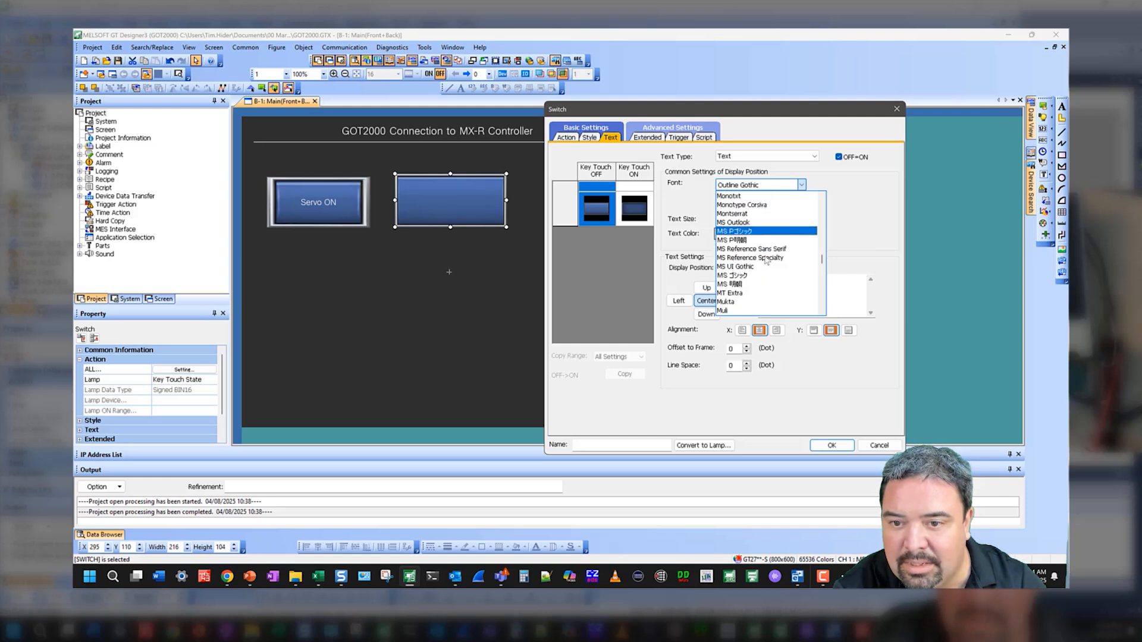
click(752, 214)
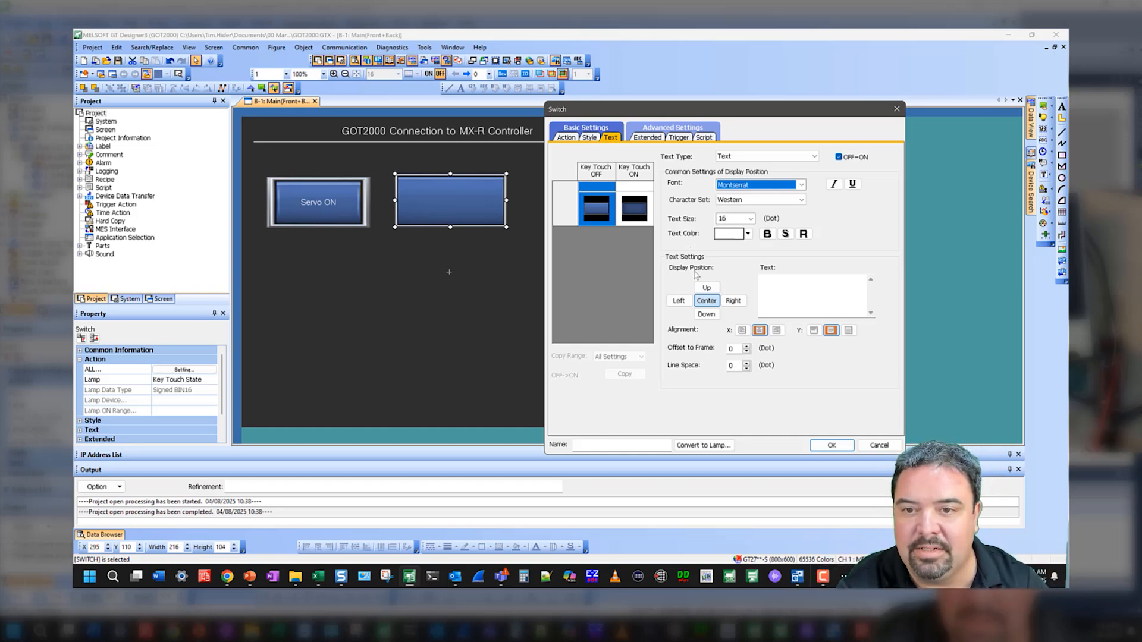
Set the switch text to Servo ON with size 36 in bold
click(783, 288)
text(Servo ON)
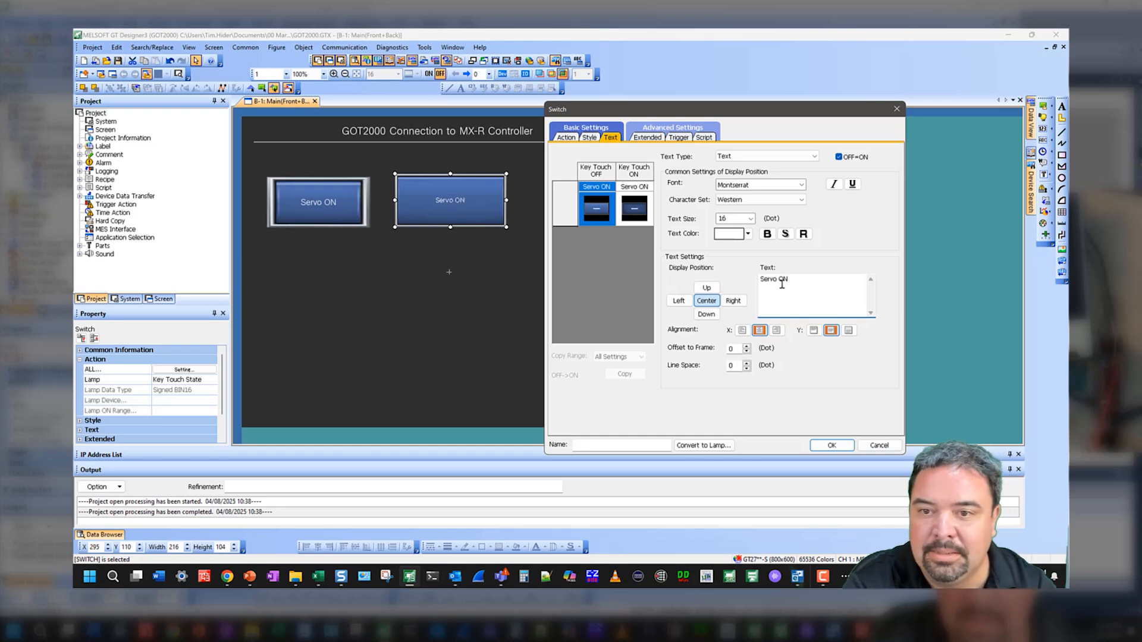
click(751, 218)
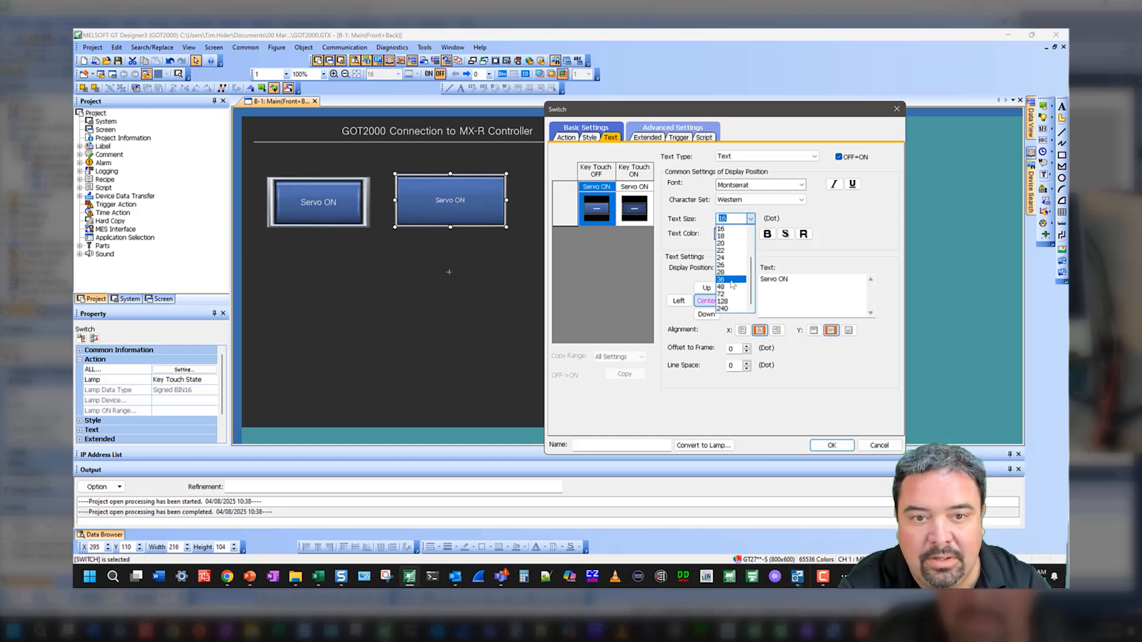
click(731, 279)
click(767, 235)
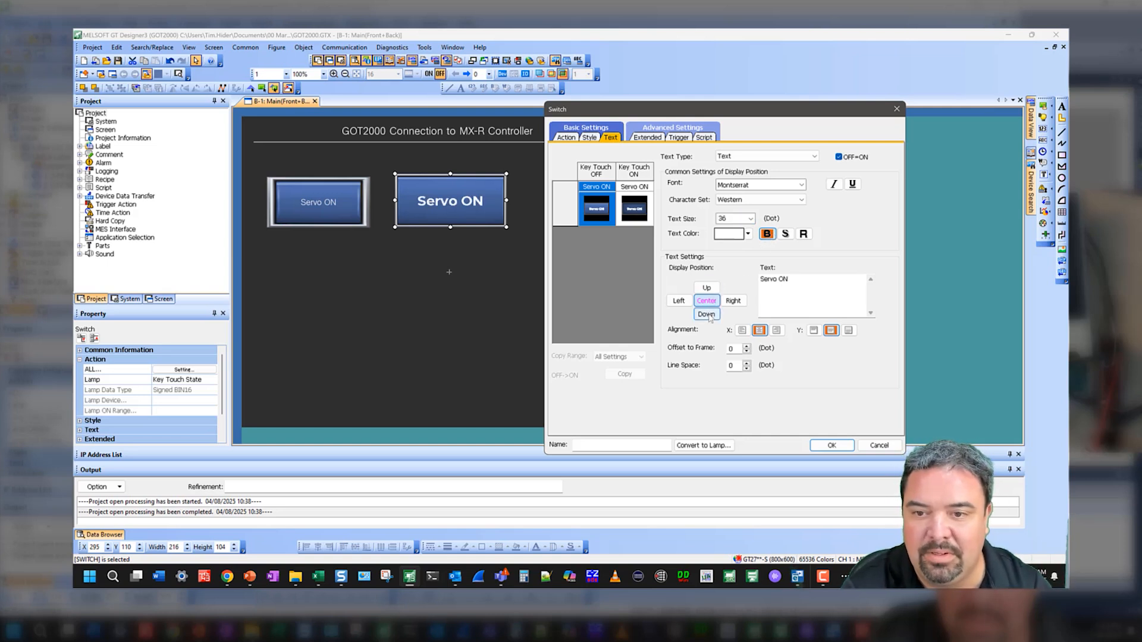
Set the text below the switch to "click me for servo ON!", turn off bold, and confirm
click(787, 297)
key(ctrl+a)
key(Delete)
text(click me for servo ON)
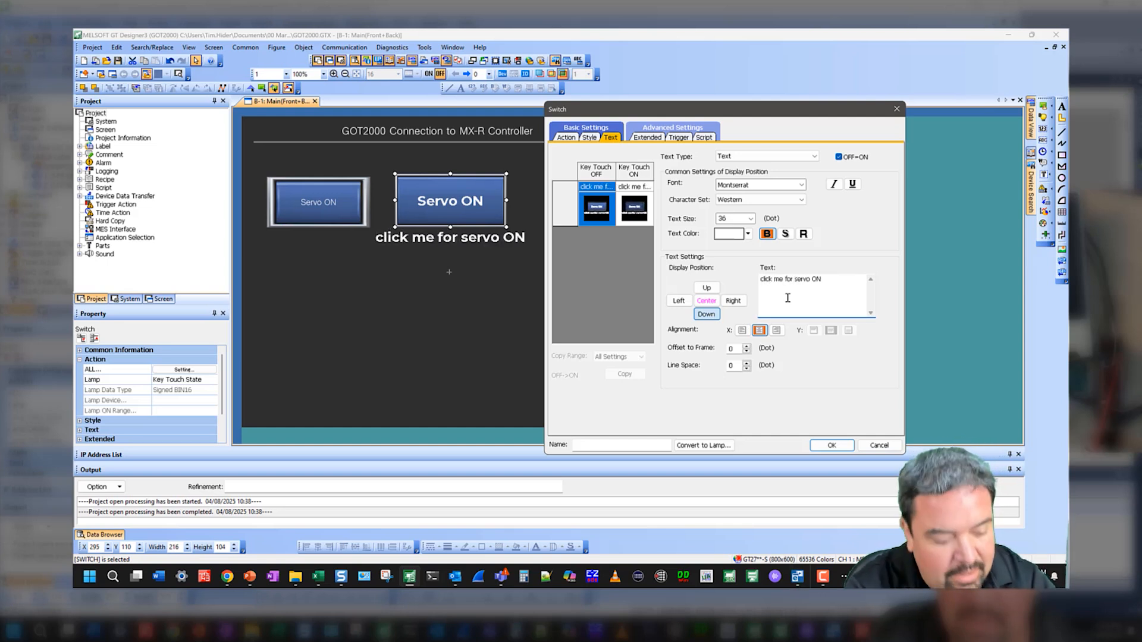
text(!)
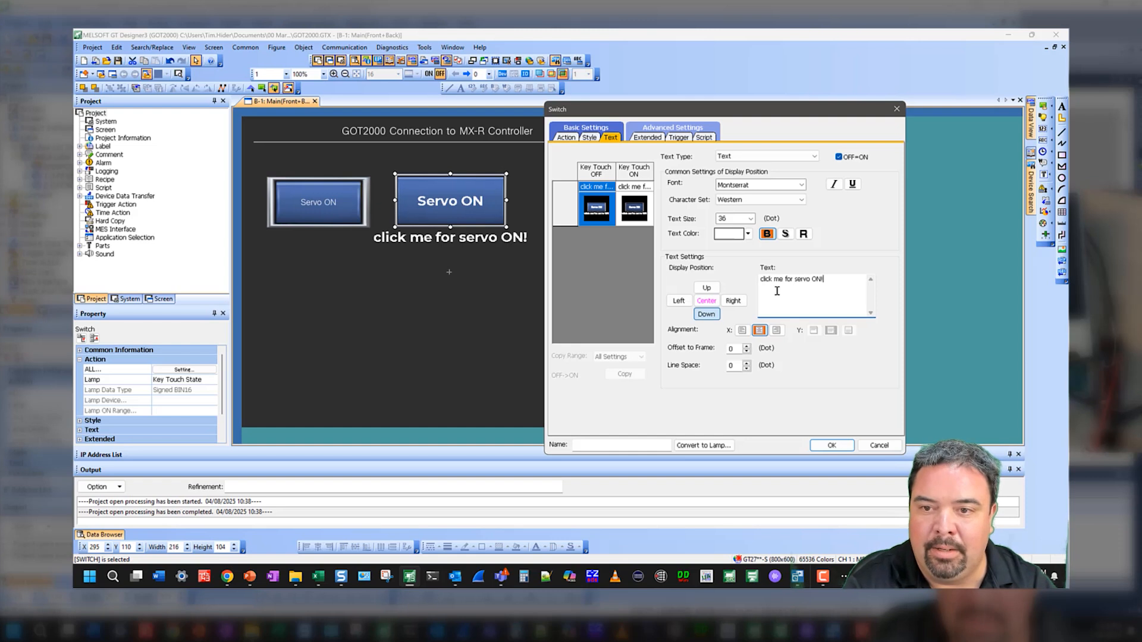
click(768, 234)
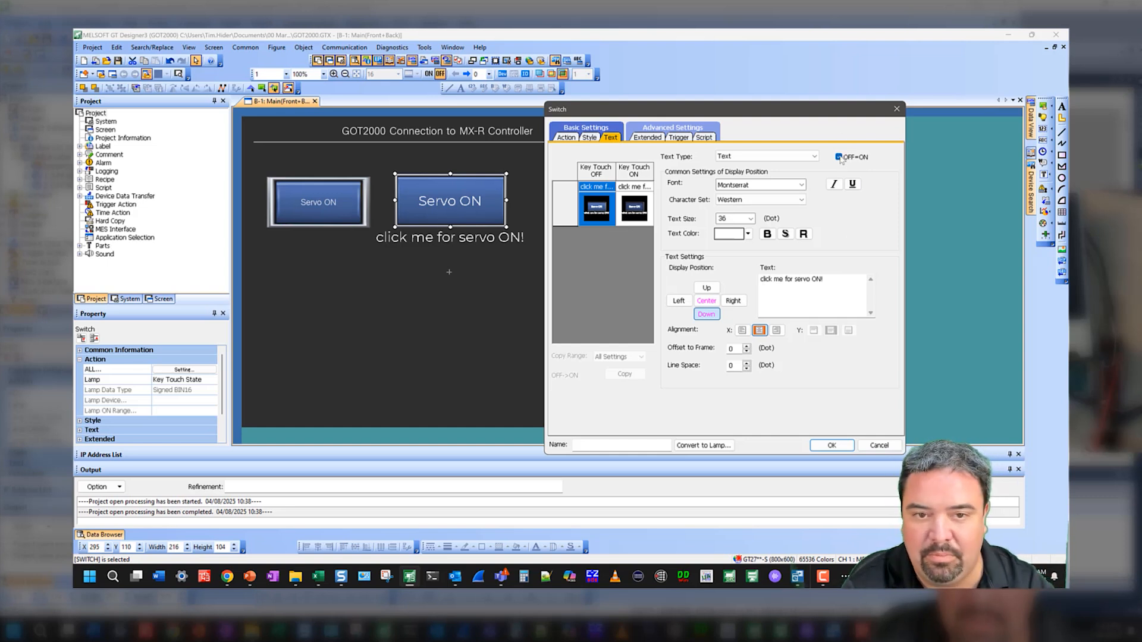
click(832, 445)
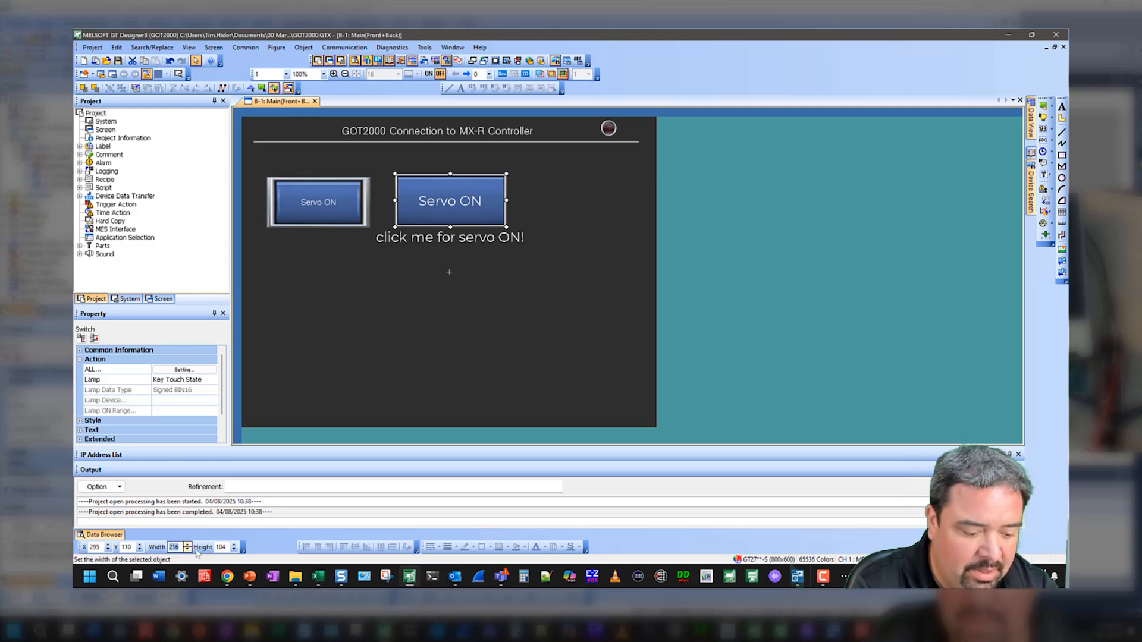
Resize the switch to 200 × 100 and deselect it
click(227, 547)
key(BackSpace)
text(0)
key(Tab)
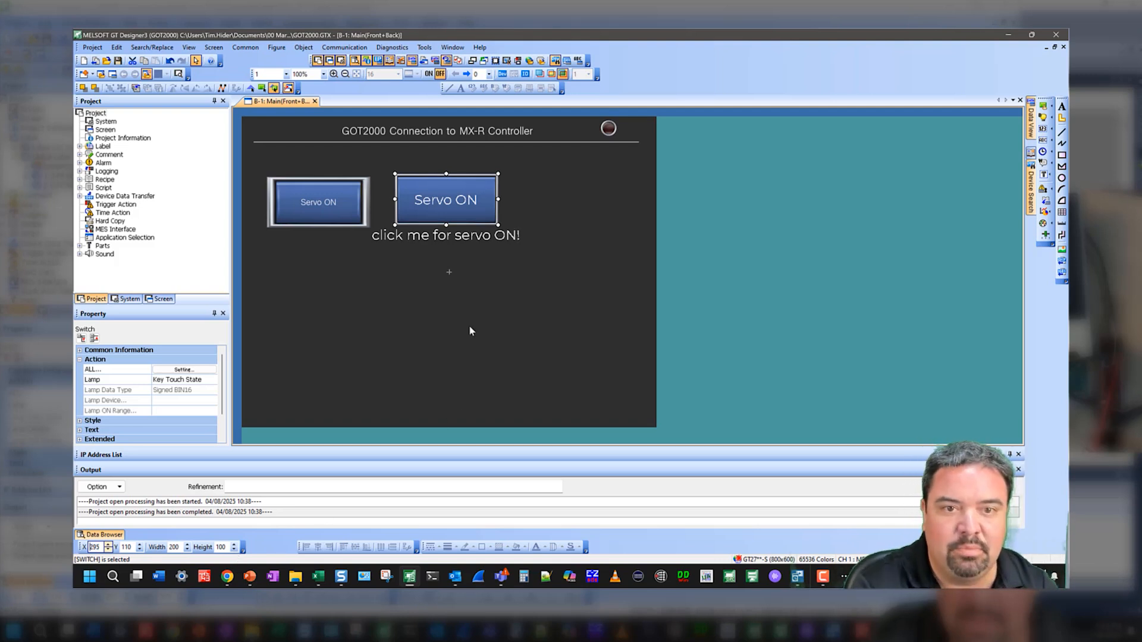
click(551, 247)
key(ctrl+i)
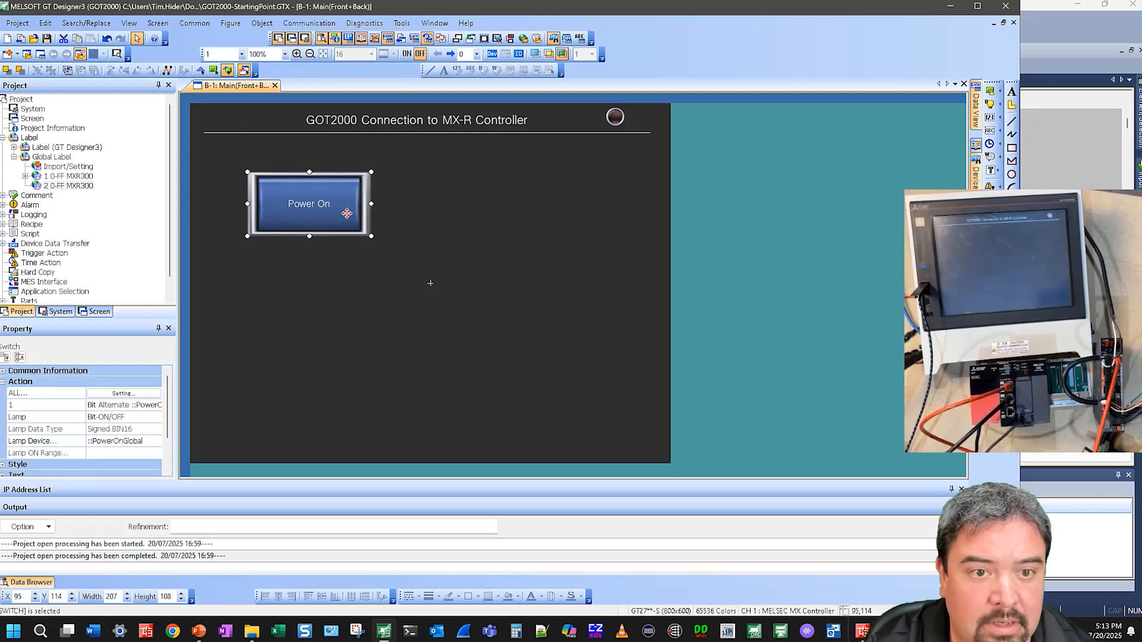
Duplicate the Power On switch beside the original and set the copy's text to Servo On
click(377, 170)
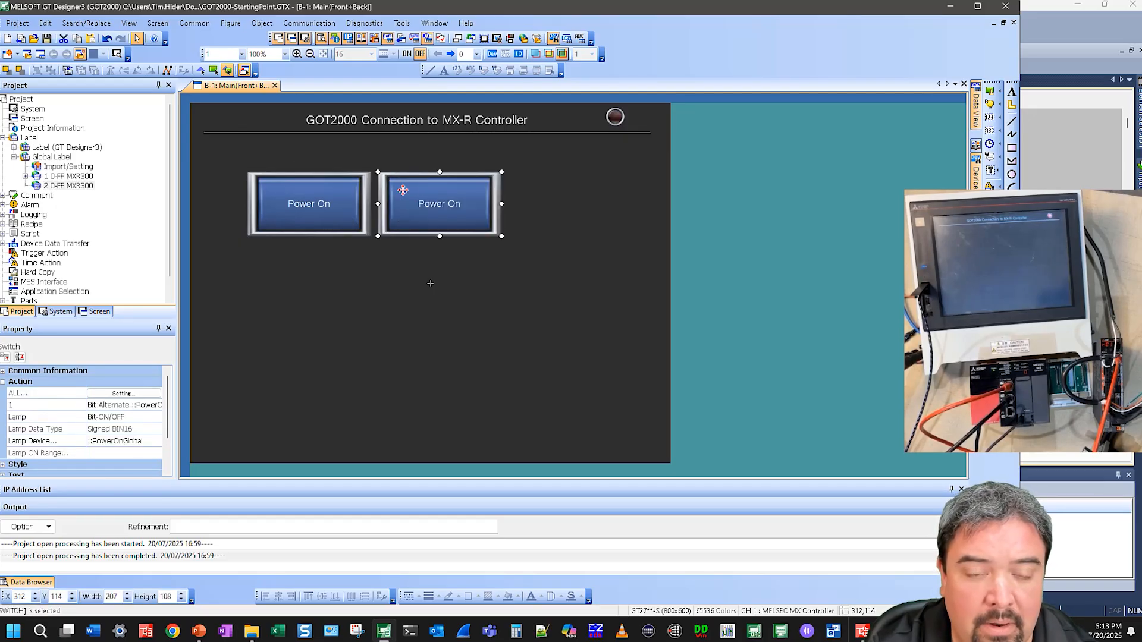
double_click(459, 208)
key(ctrl+Tab)
key(ctrl+Tab)
text(Servo Ovn)
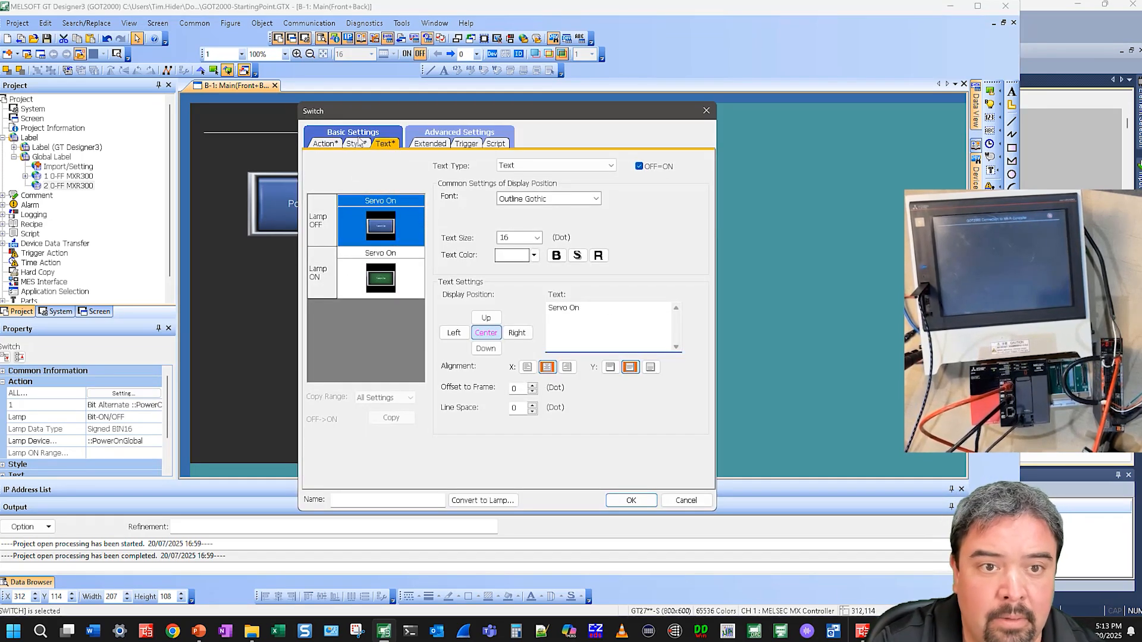
Change the copy's bit alternate action to write to the ServoOnGlobal label from the global label list
key(ctrl+shift+Tab)
key(ctrl+shift+Tab)
double_click(421, 188)
click(441, 279)
key(shift+Right)
key(shift+Right)
key(shift+Right)
key(shift+End)
text(ser)
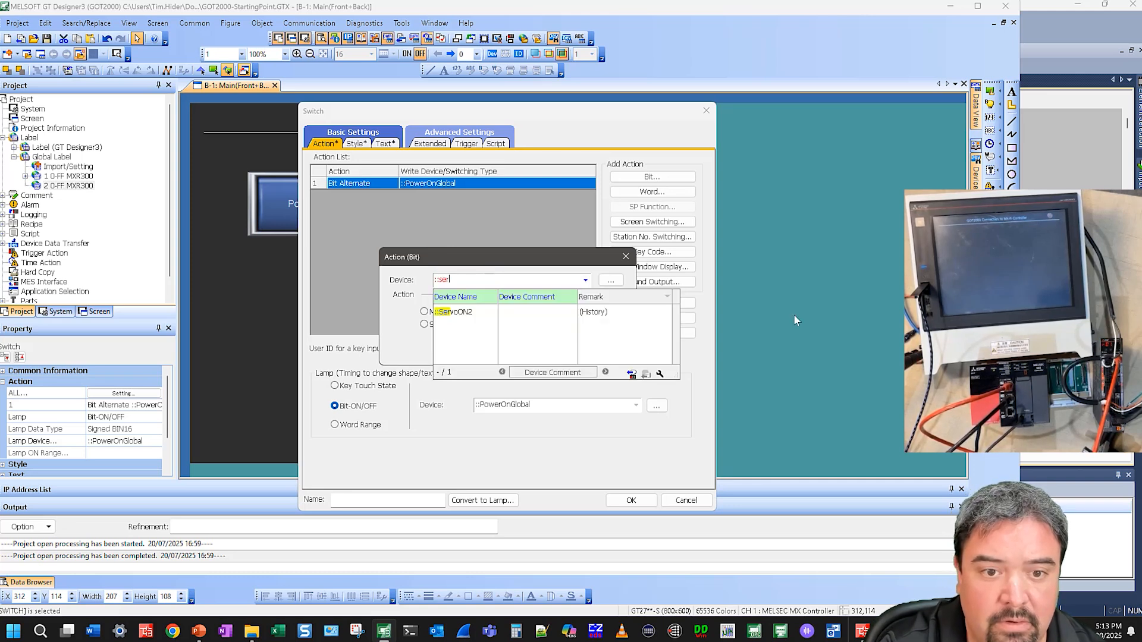
click(610, 280)
click(332, 285)
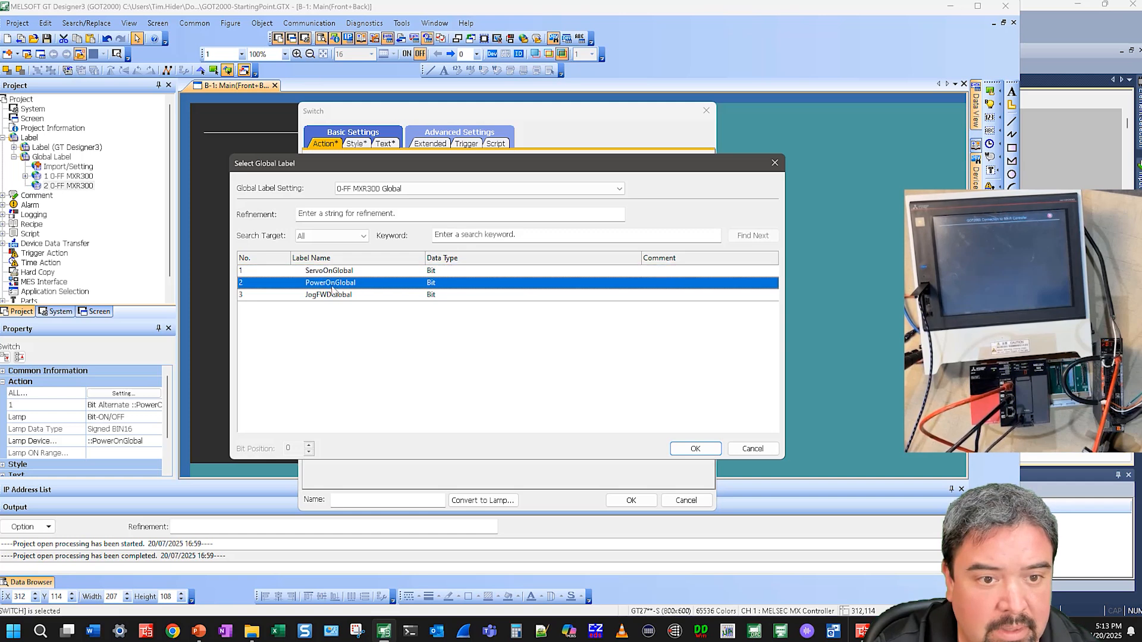
double_click(331, 275)
click(518, 354)
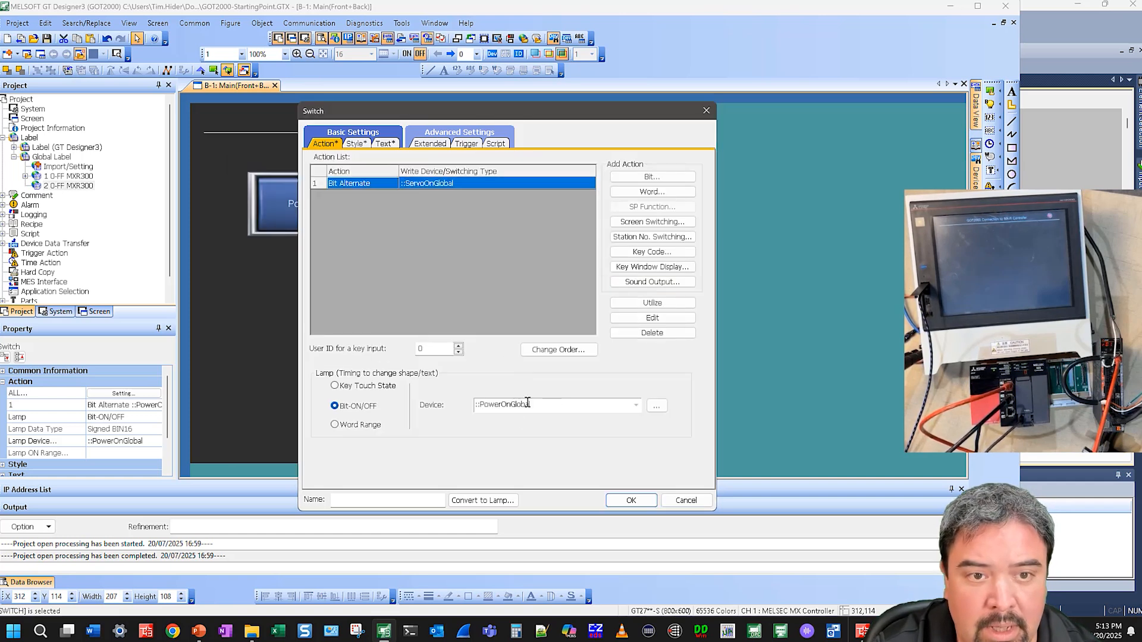
Set the copy's lamp device to the ServoOnGlobal label and confirm the settings
drag(534, 406, 480, 406)
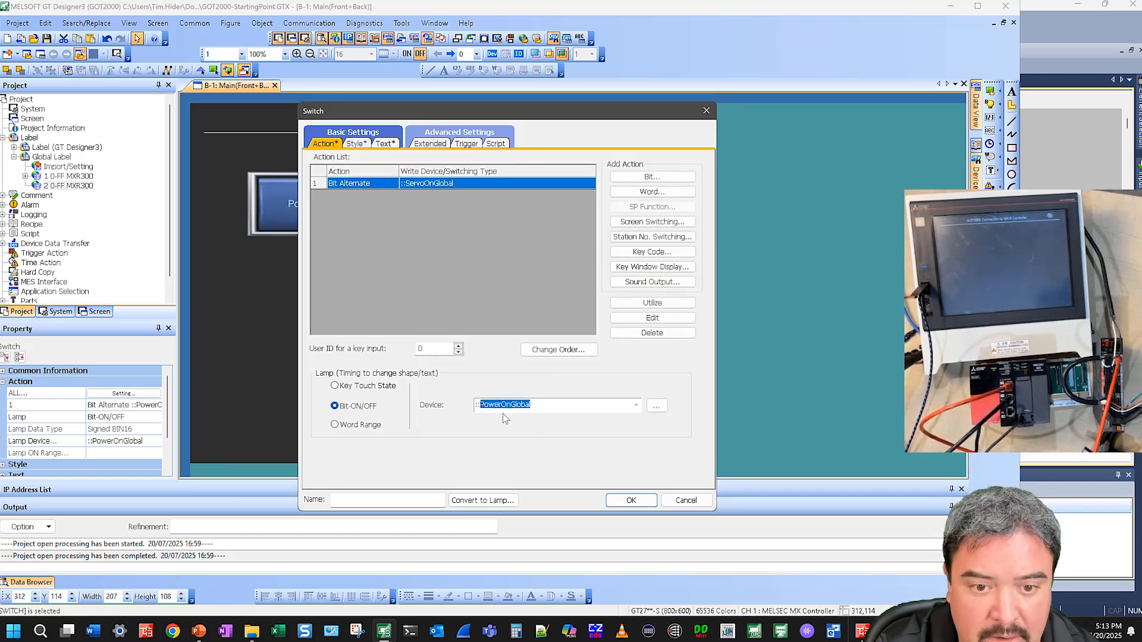
text(ser)
click(515, 439)
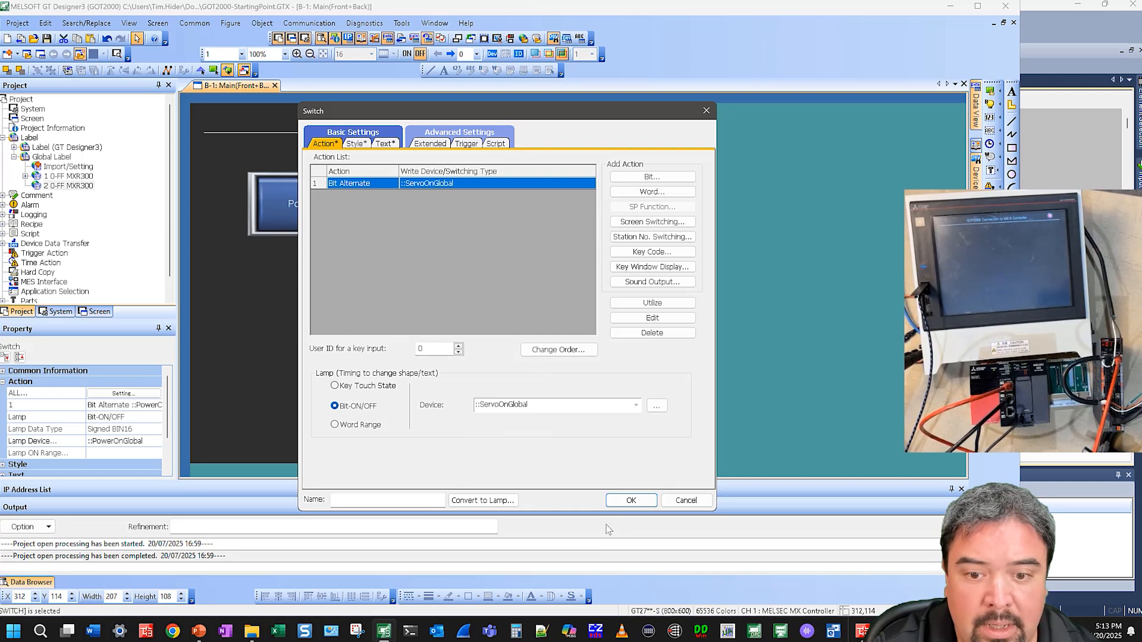
click(624, 500)
Duplicate the Servo On switch below the others and set the copy's text to Jog Fwd
key(ctrl+c)
key(ctrl+v)
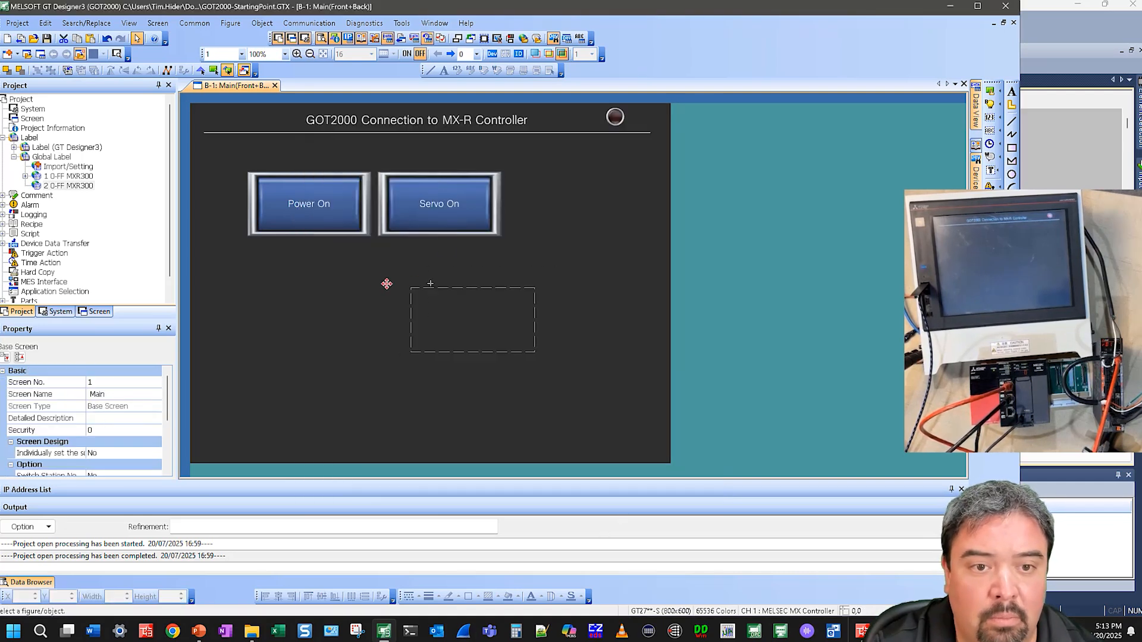
click(313, 269)
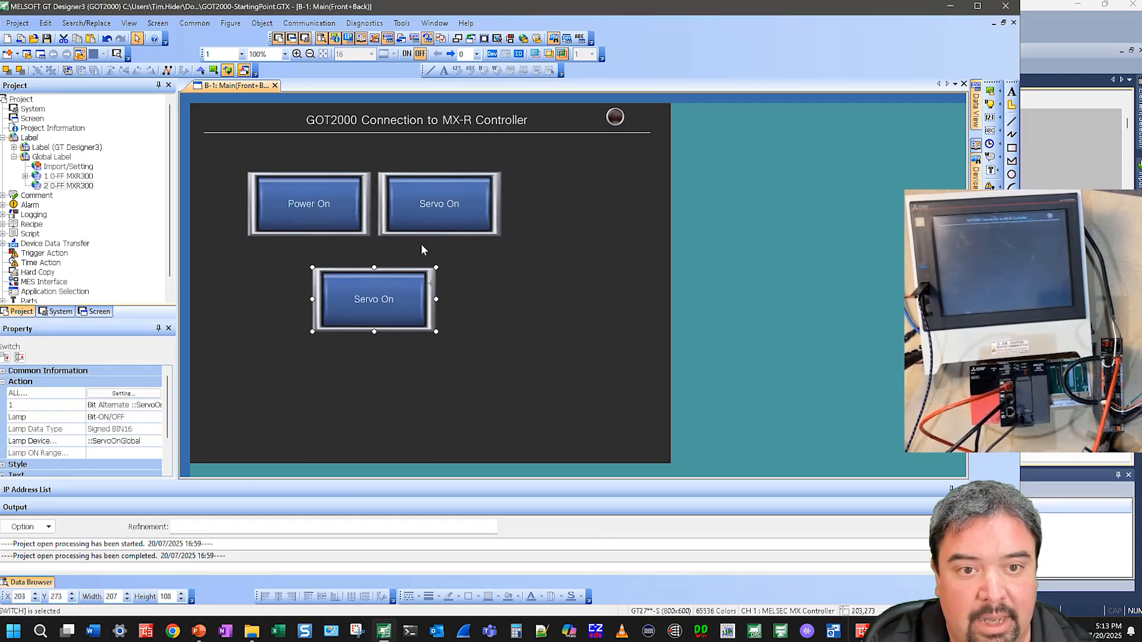
double_click(406, 295)
click(385, 144)
key(ctrl+a)
text(Jog Fwd)
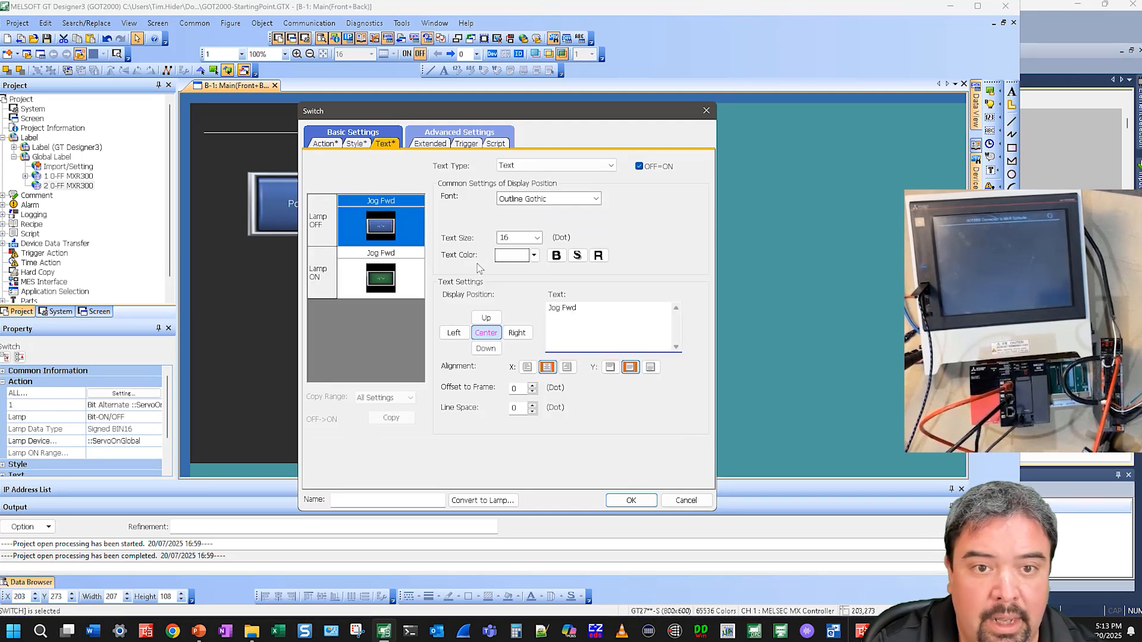
Give the copy's lamp-ON style a Red shape colour with Medium blinking on shape and text
click(356, 145)
click(381, 277)
click(557, 249)
click(563, 297)
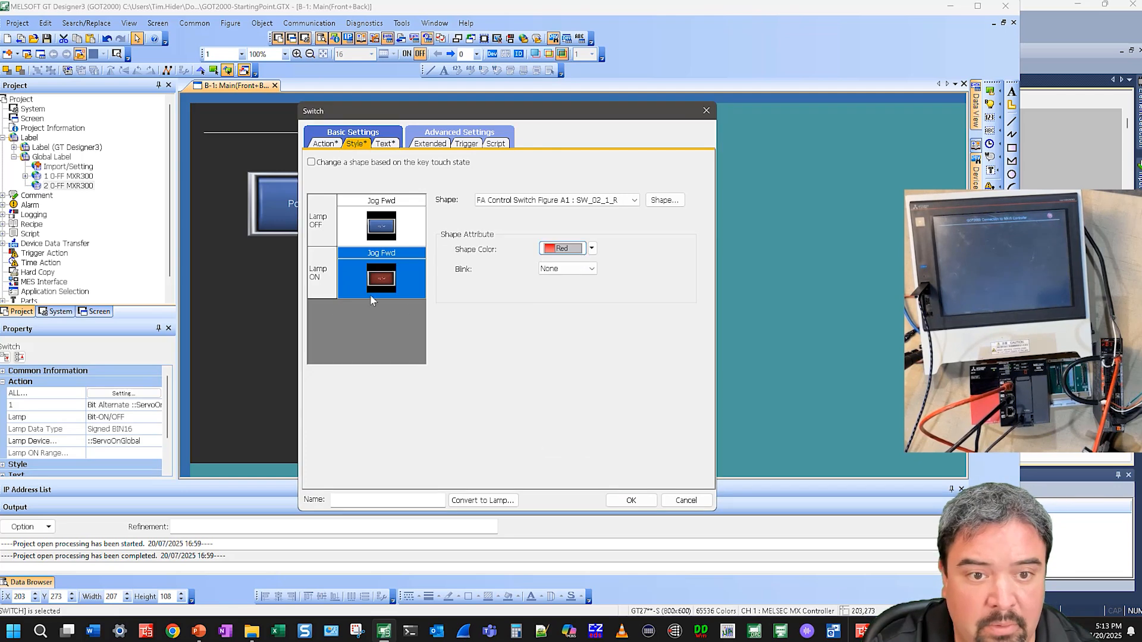
click(565, 271)
click(564, 300)
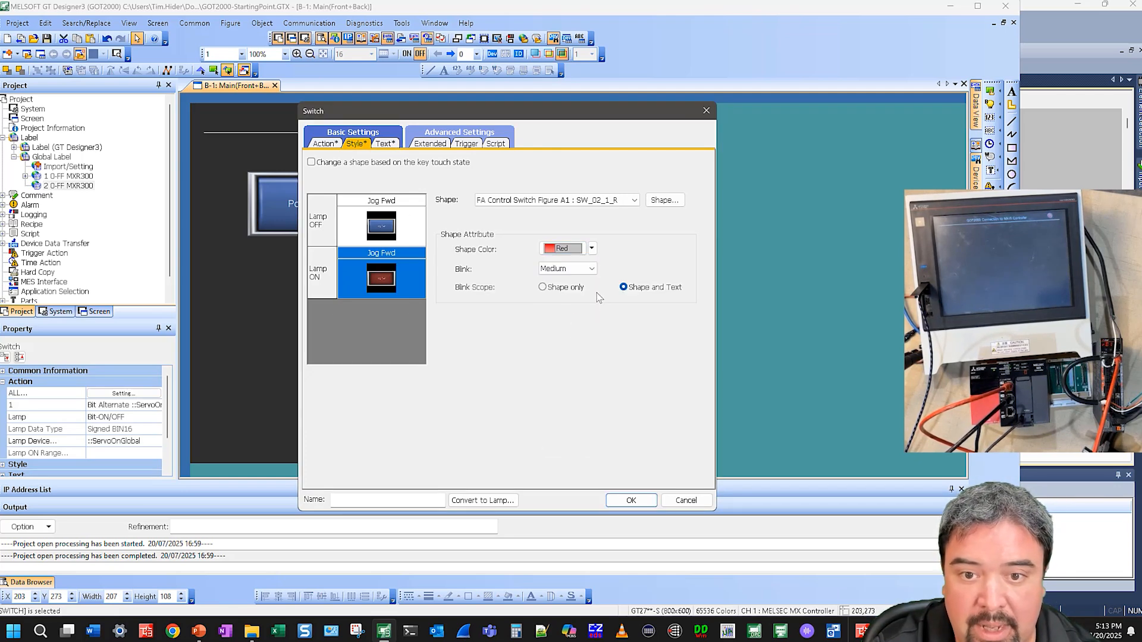
click(580, 292)
click(656, 290)
Change the copy's bit alternate action to write to the JogFWDGlobal label from the global label list
click(325, 144)
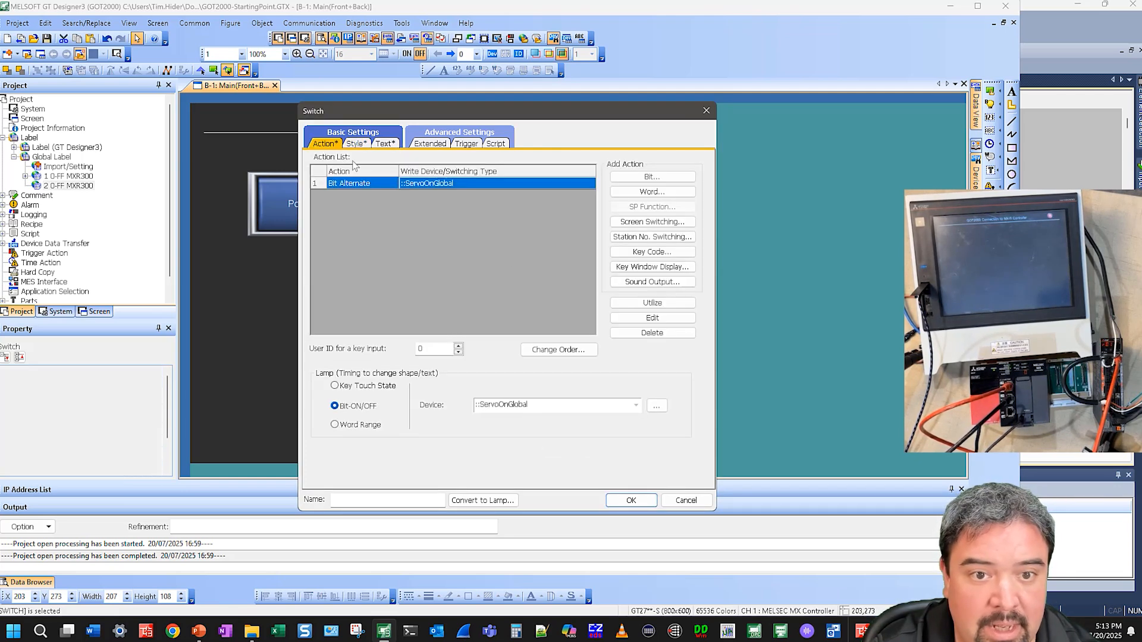
double_click(429, 185)
click(512, 283)
double_click(521, 283)
click(610, 280)
double_click(358, 293)
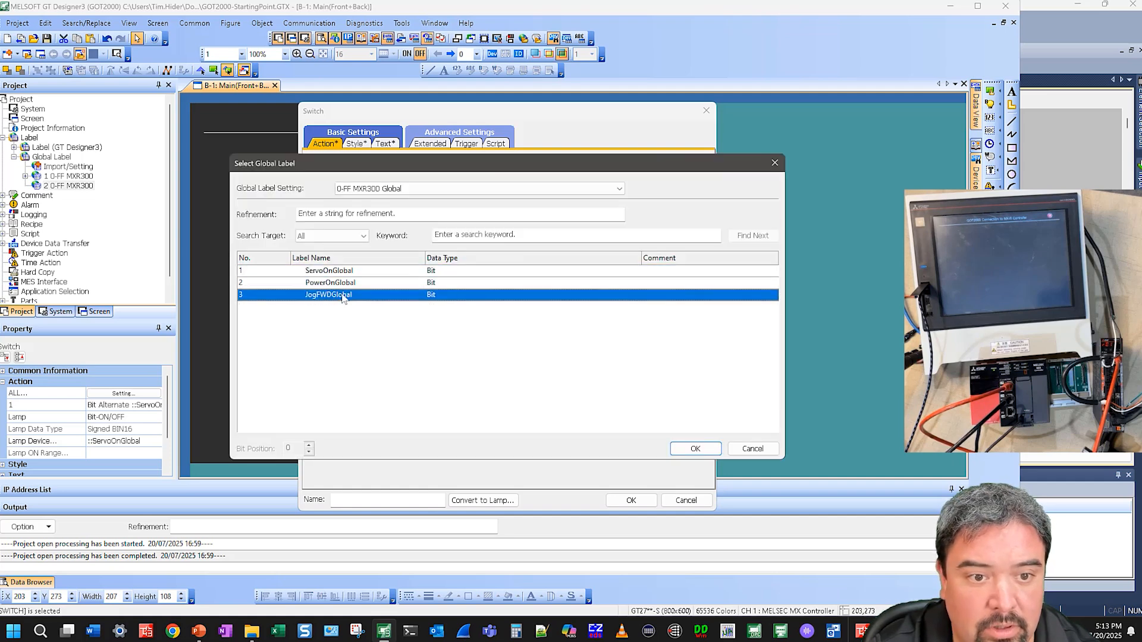
click(532, 350)
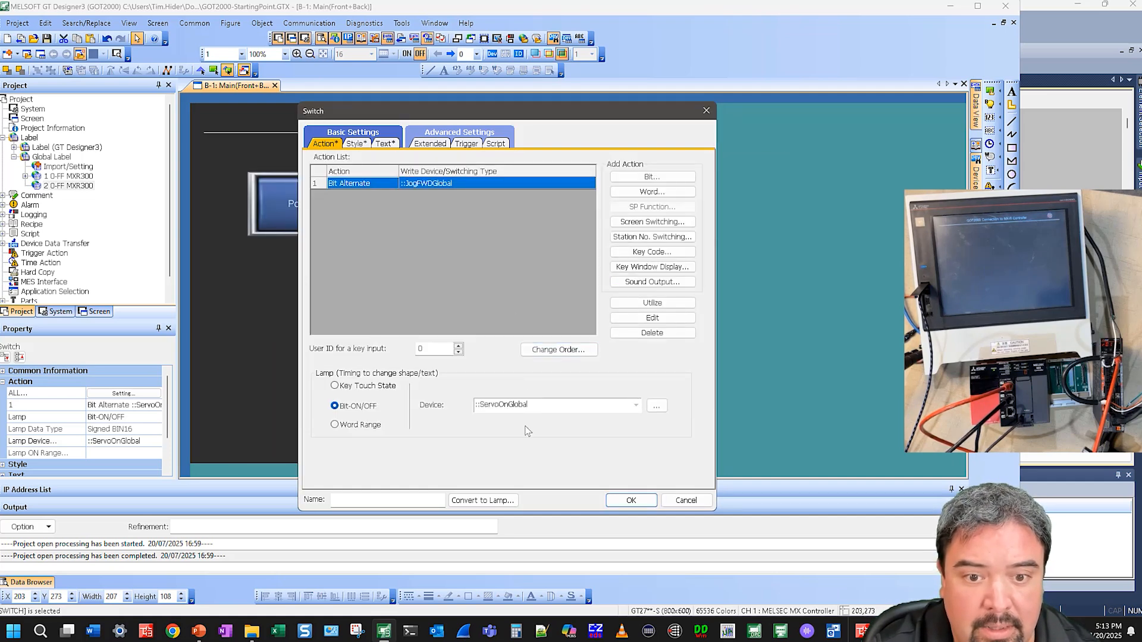
Set the lamp device to JogFWDGlobal, confirm the switch settings, and nudge the switch into place
double_click(495, 402)
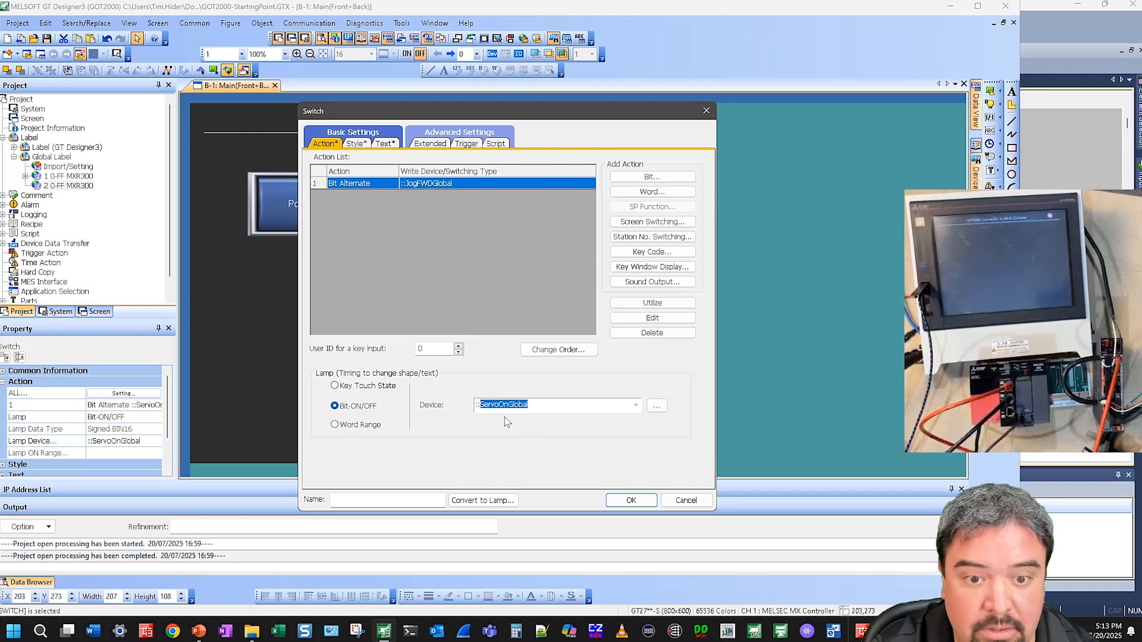
key(BackSpace)
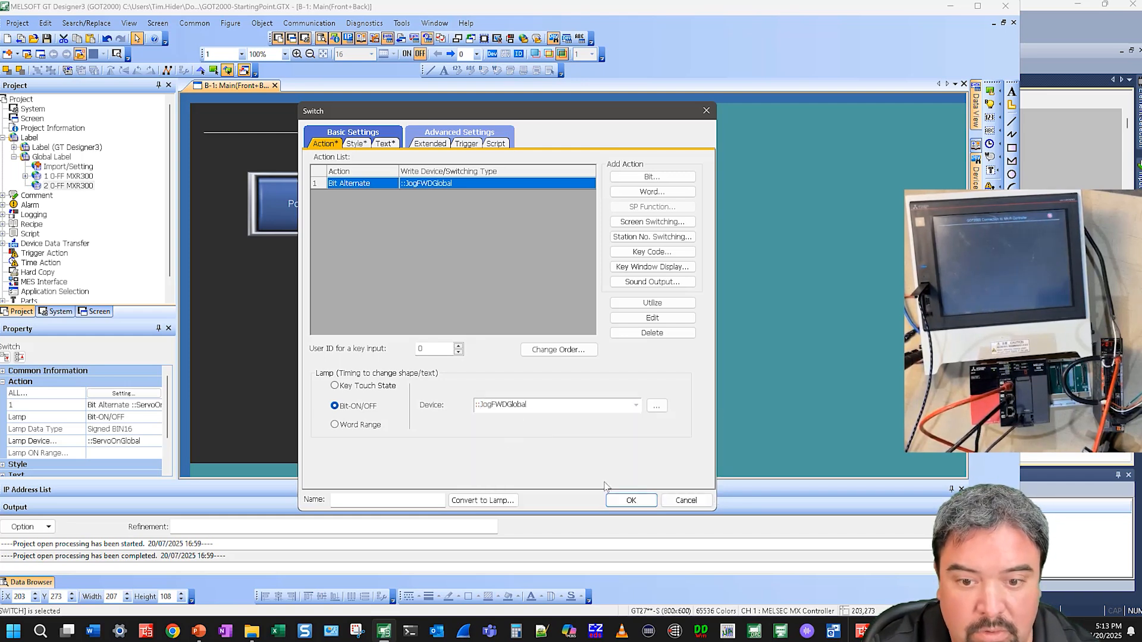
click(634, 504)
drag(388, 296, 395, 280)
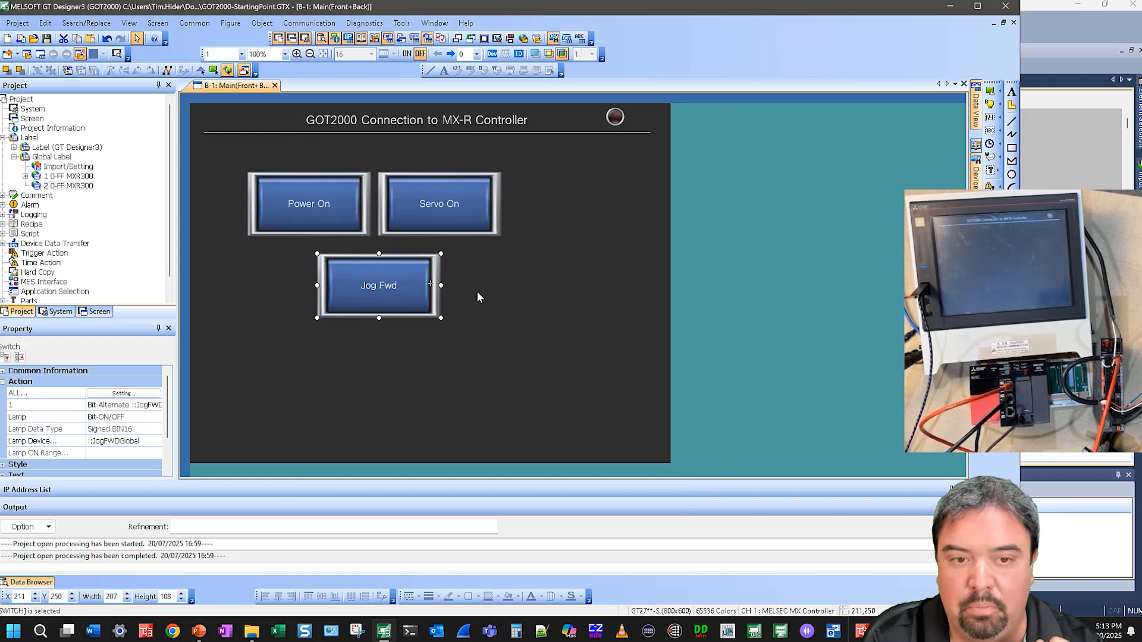
click(573, 272)
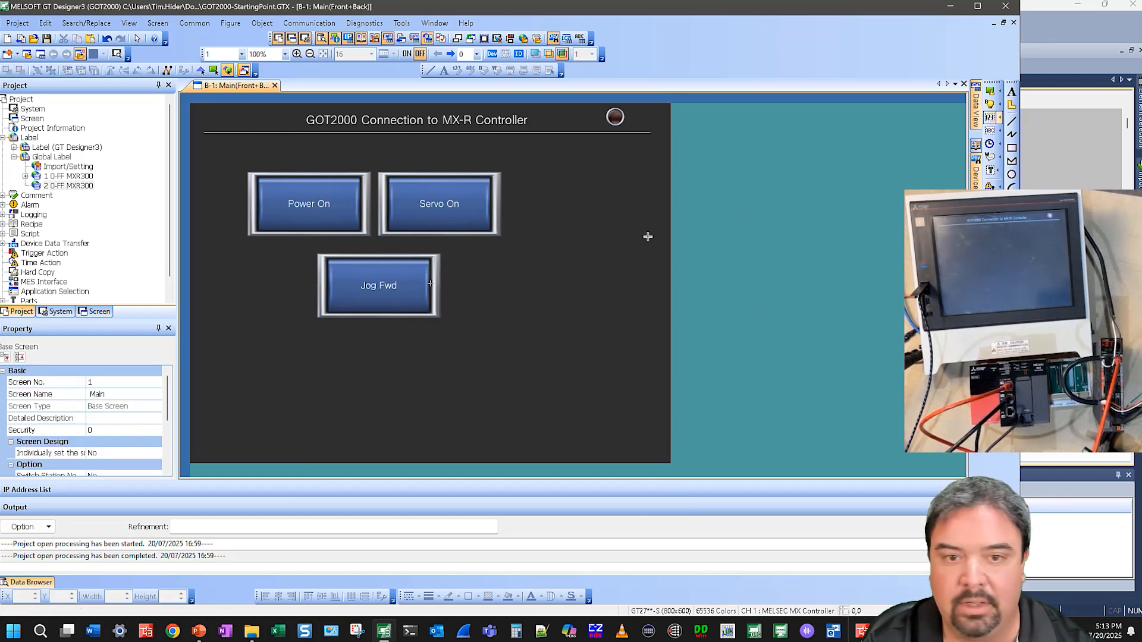
Place a numerical display below the switches and browse the 0-FF MXR300 global labels for the position value
drag(530, 386, 528, 390)
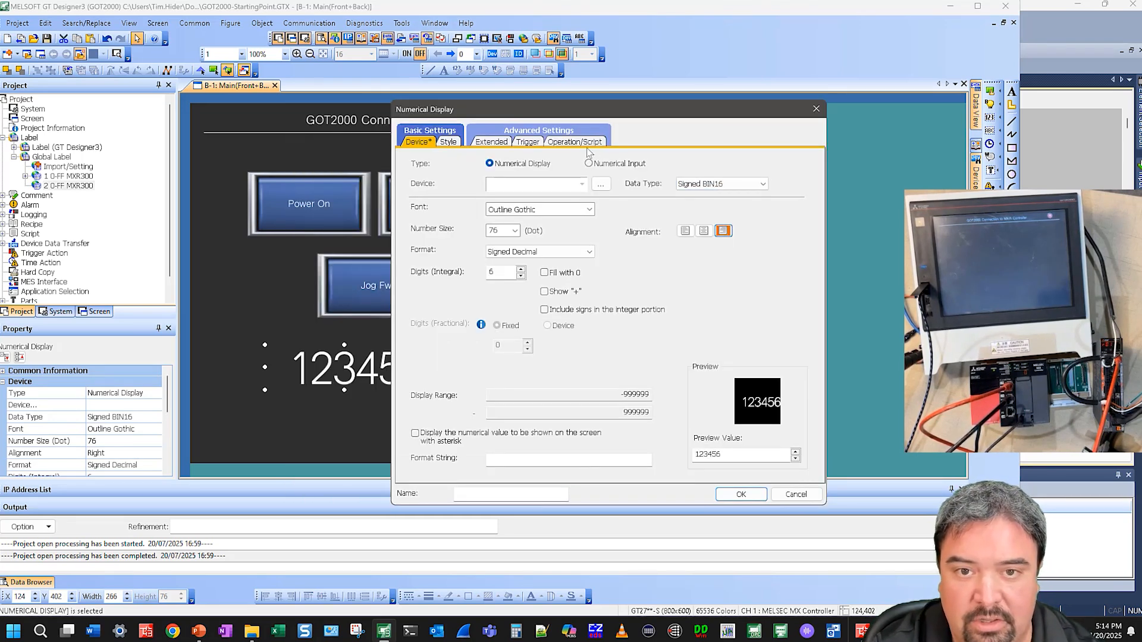
click(602, 184)
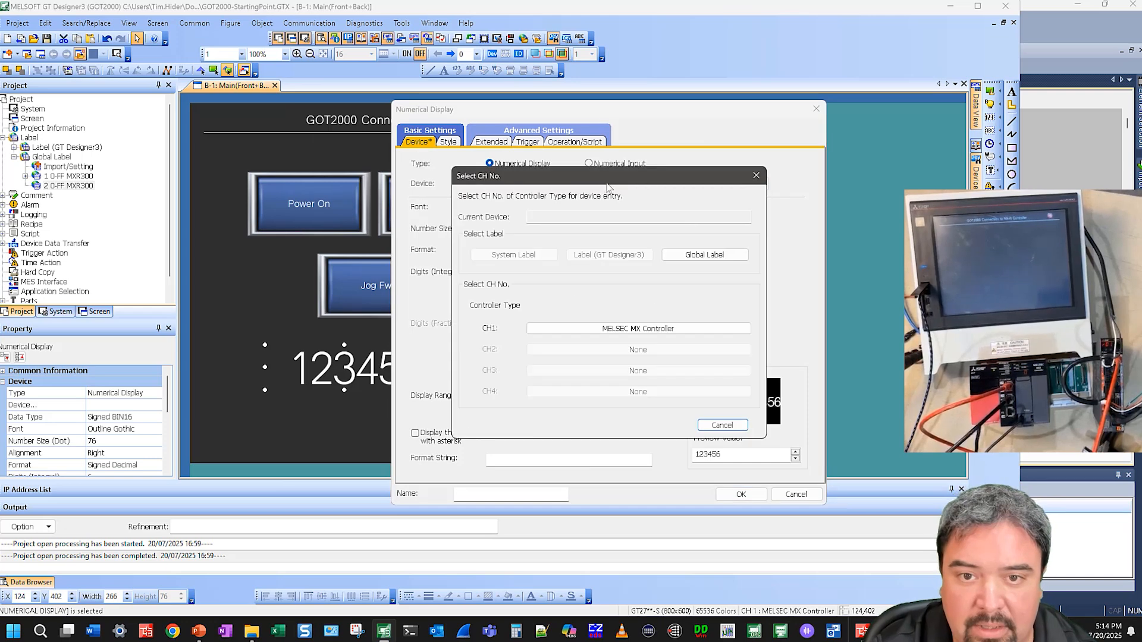
click(695, 259)
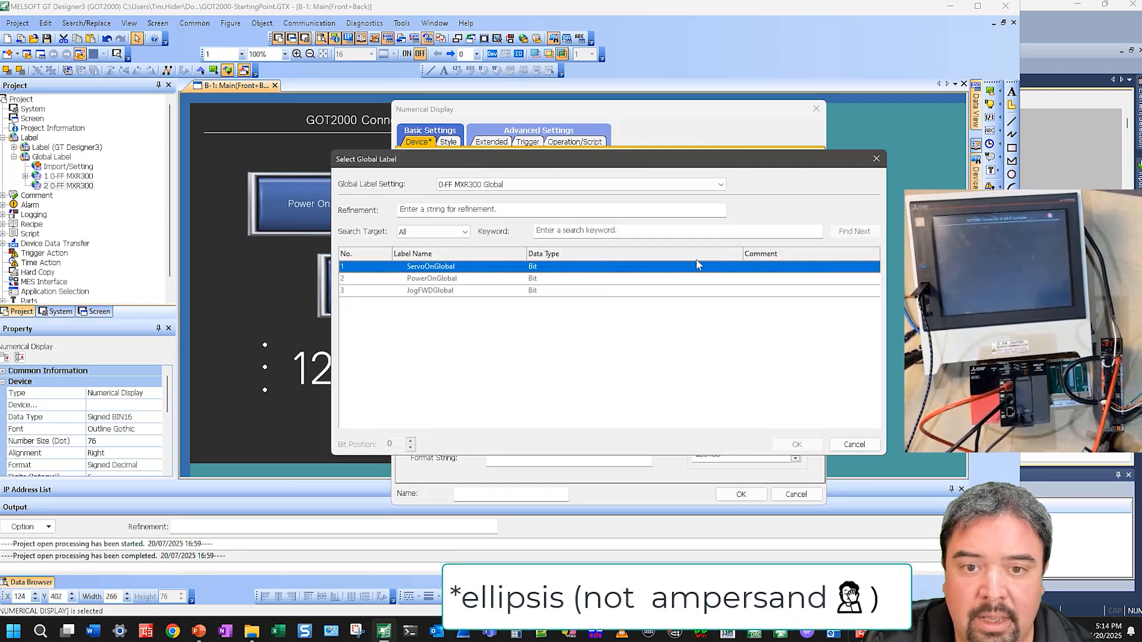
click(486, 186)
click(482, 204)
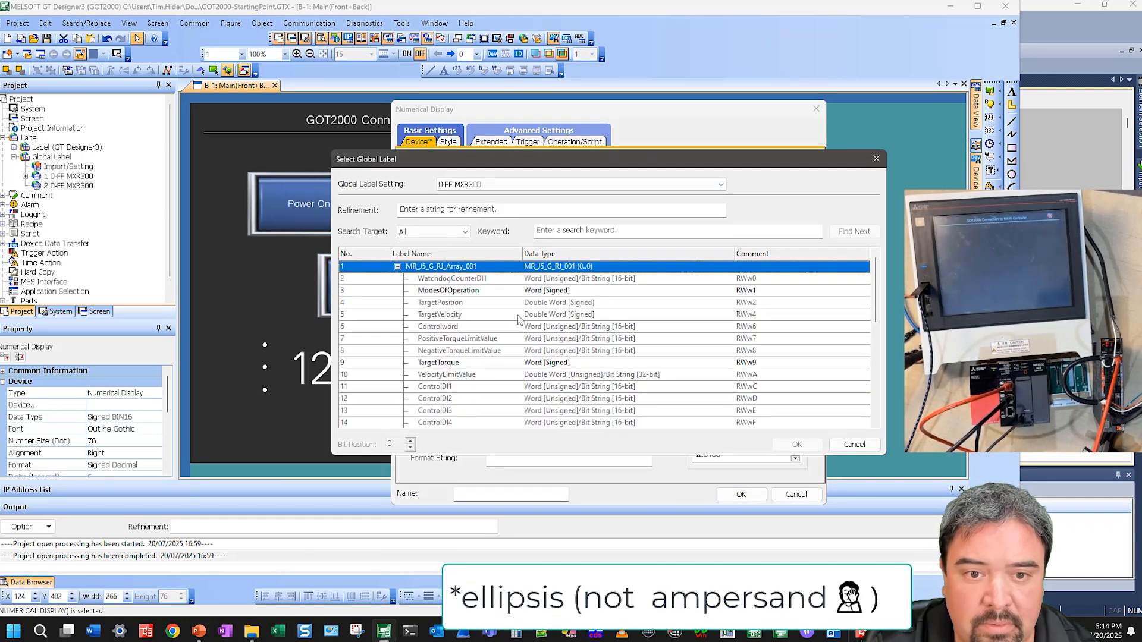
scroll(458, 373, down, 7)
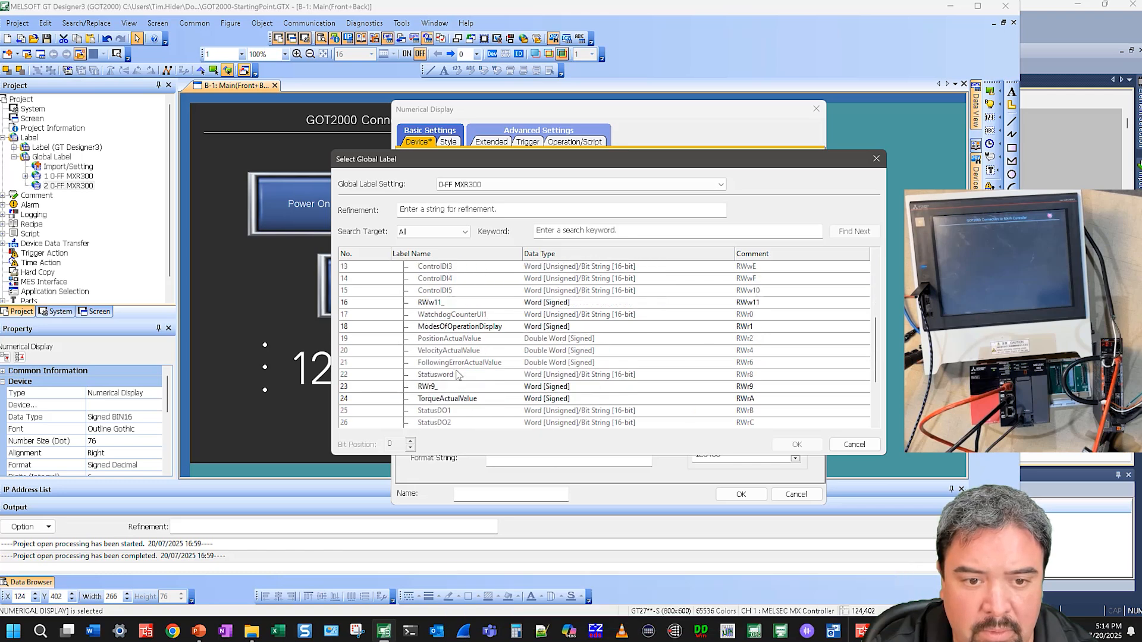
scroll(460, 400, up, 6)
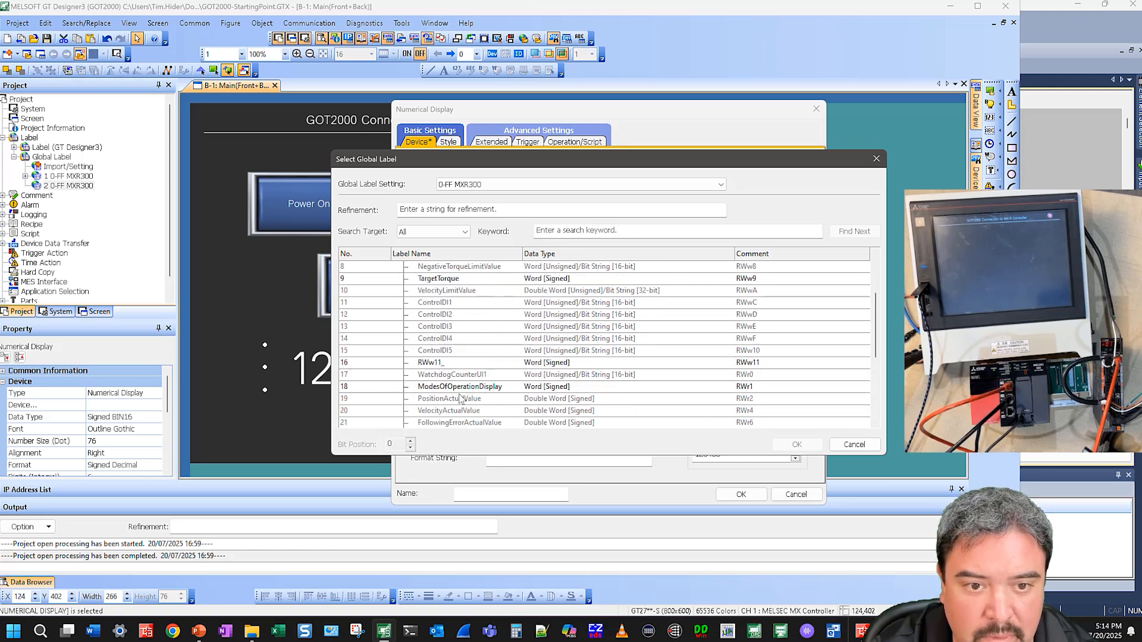
click(443, 328)
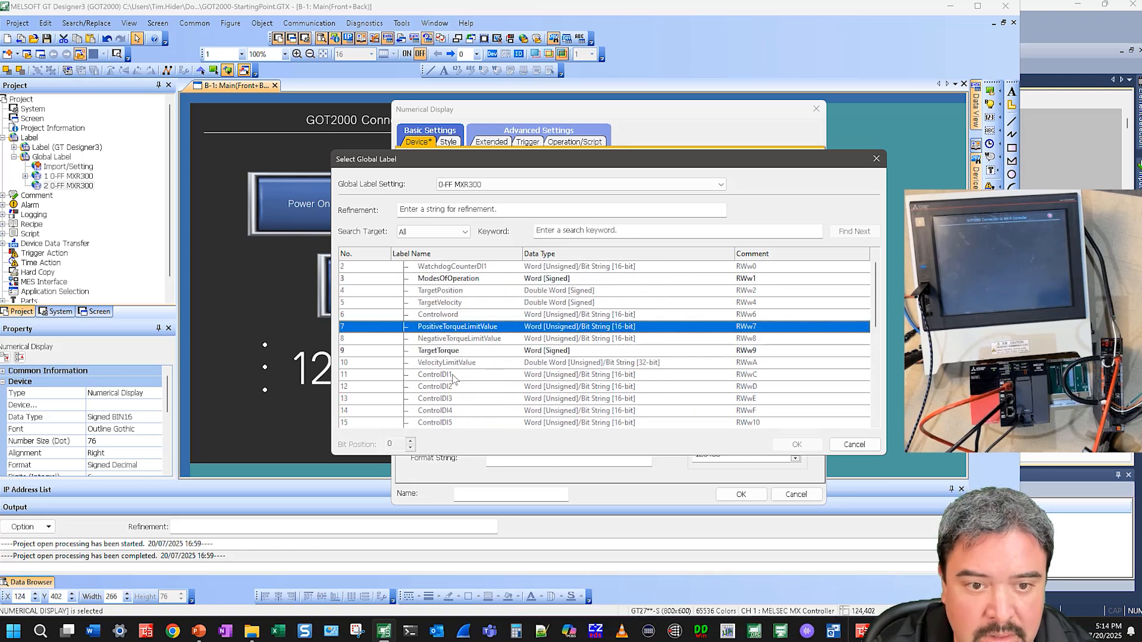
scroll(452, 371, up, 1)
scroll(452, 322, down, 5)
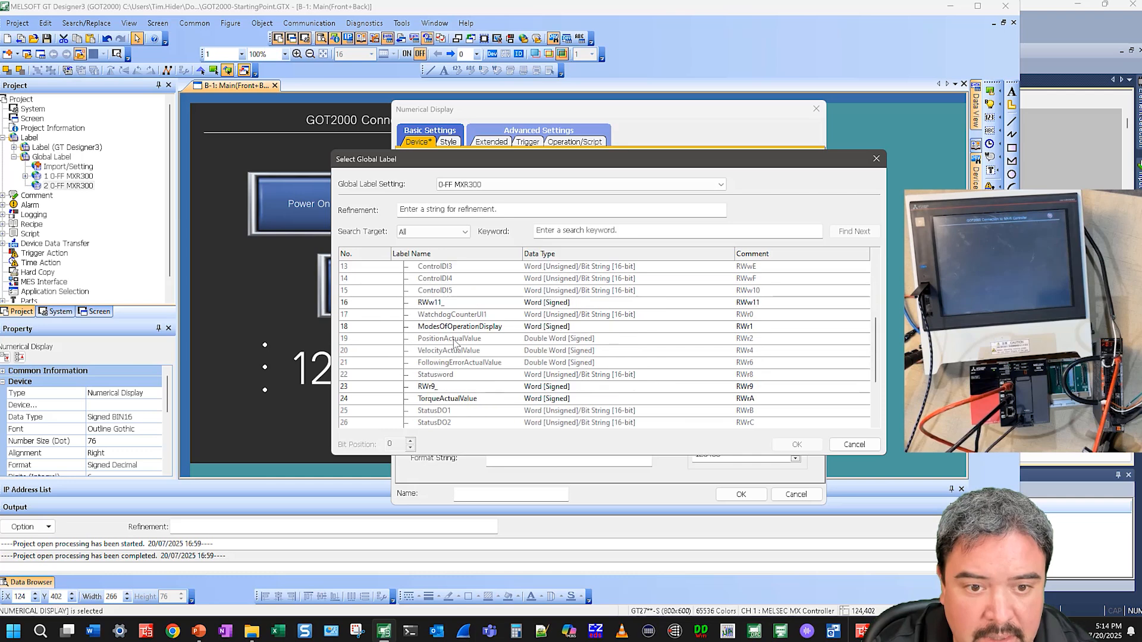
click(440, 303)
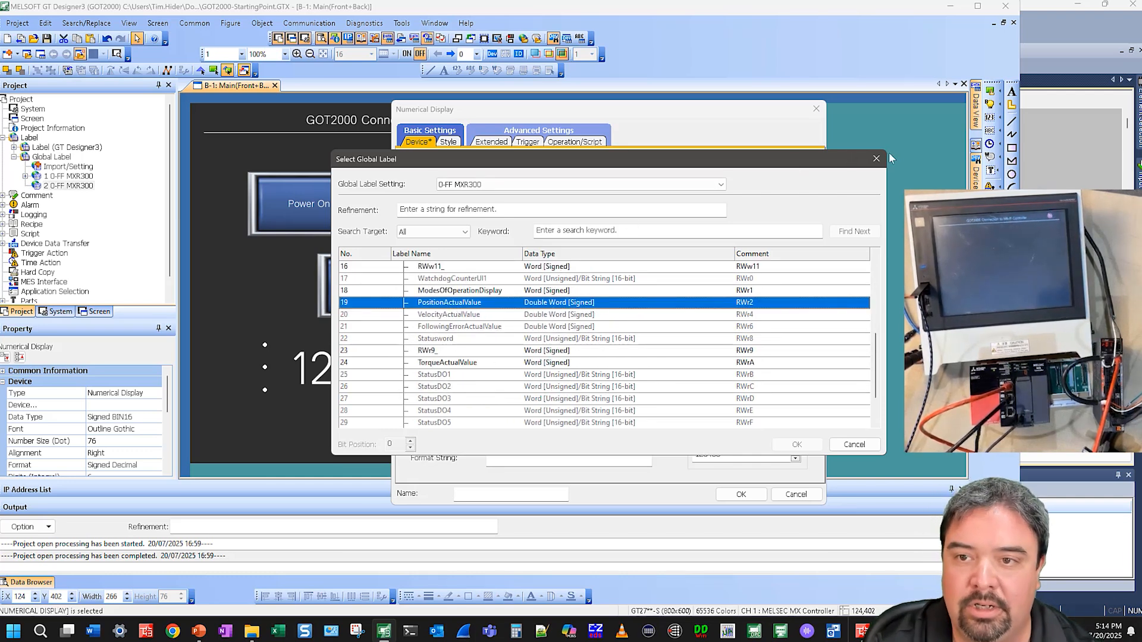
click(876, 158)
Set the numerical display's data type to Signed BIN32, integer digits to 12 and number size to 40
click(723, 184)
click(712, 217)
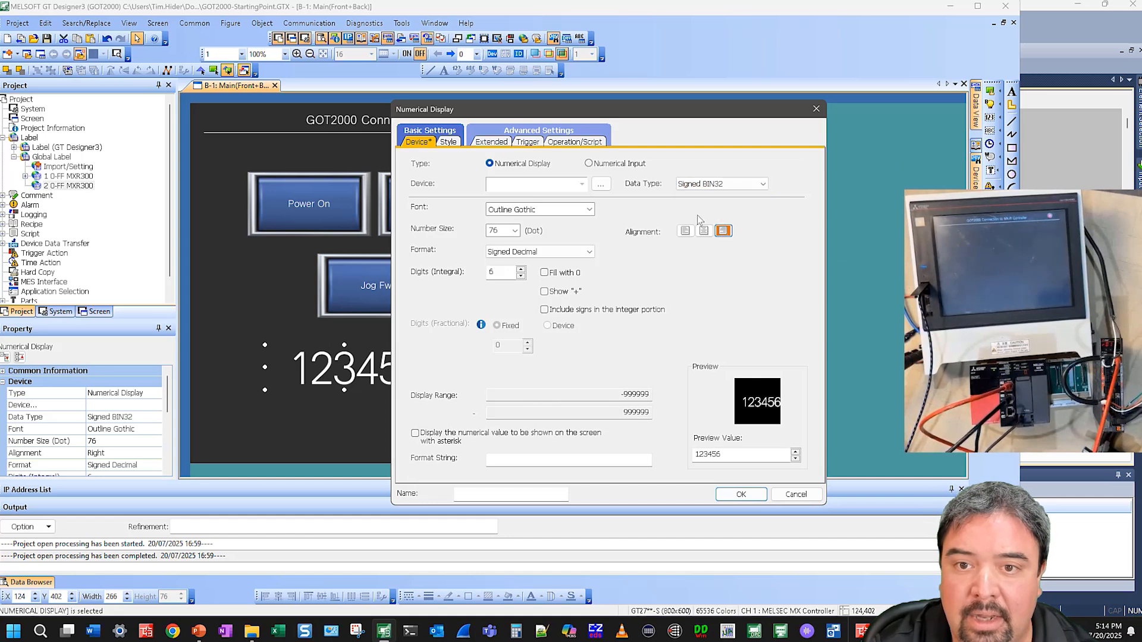
double_click(494, 272)
double_click(504, 232)
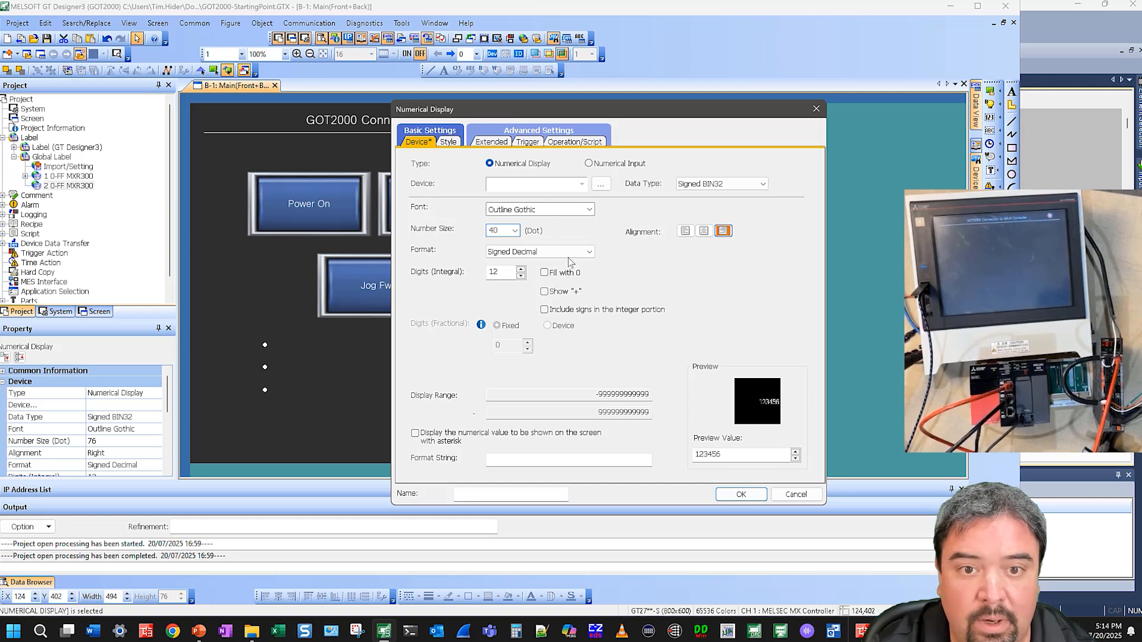
Set the display's device to the PositionActualValue global label of 0-FF MXR300 and confirm
click(601, 184)
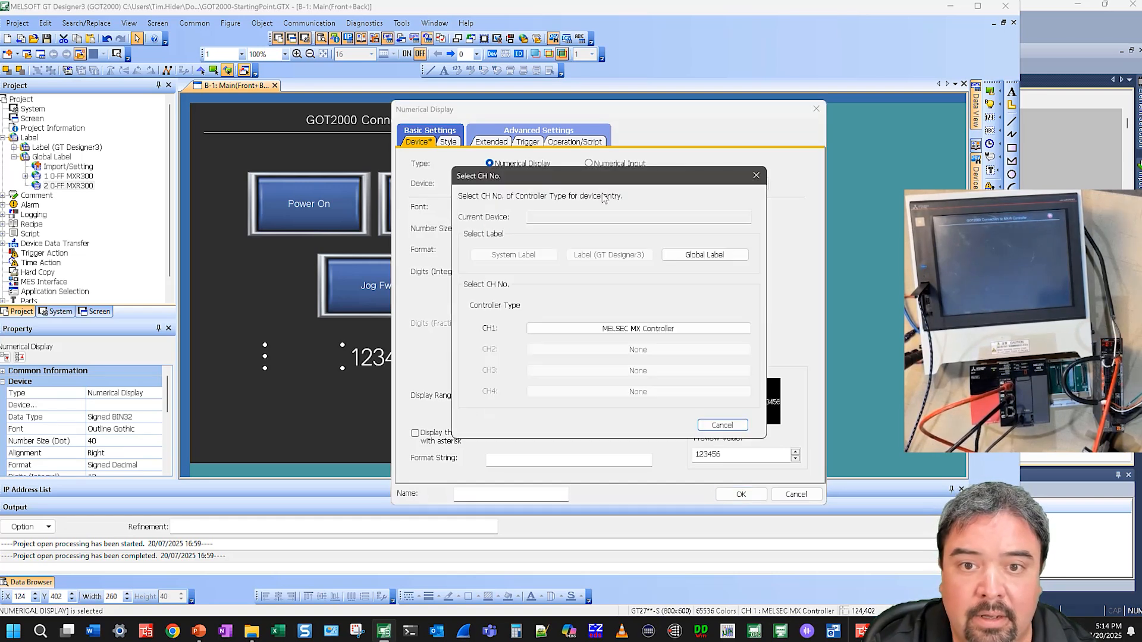
click(705, 256)
scroll(477, 341, down, 2)
scroll(473, 339, down, 3)
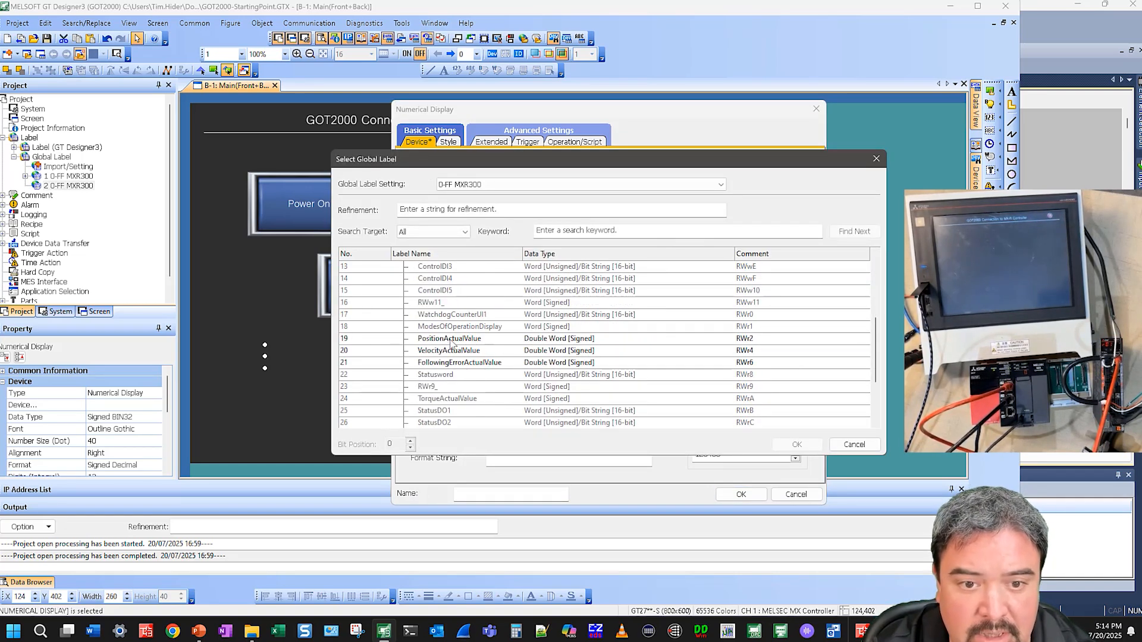
click(482, 339)
double_click(481, 340)
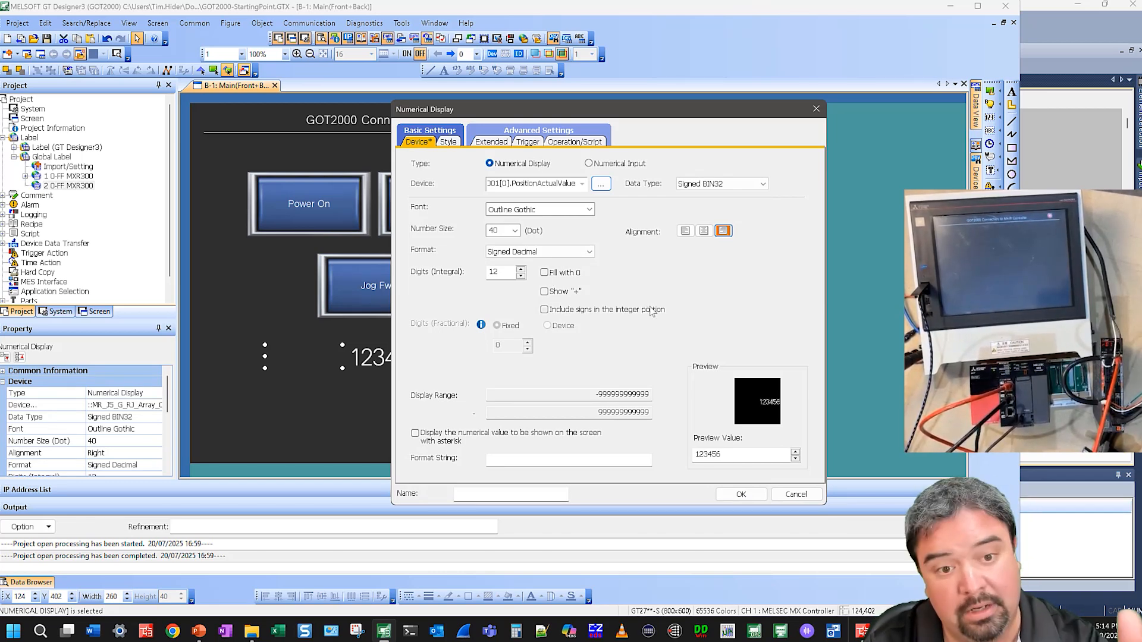
click(740, 495)
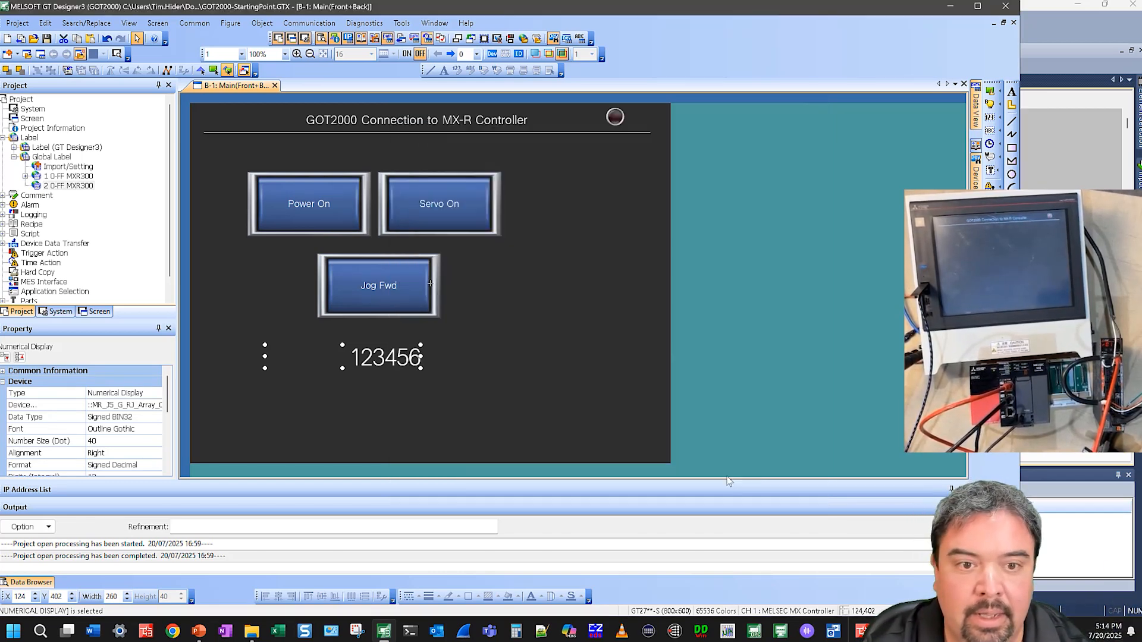
Write the package data to the GOT over USB and close the communication dialog
click(309, 22)
click(345, 78)
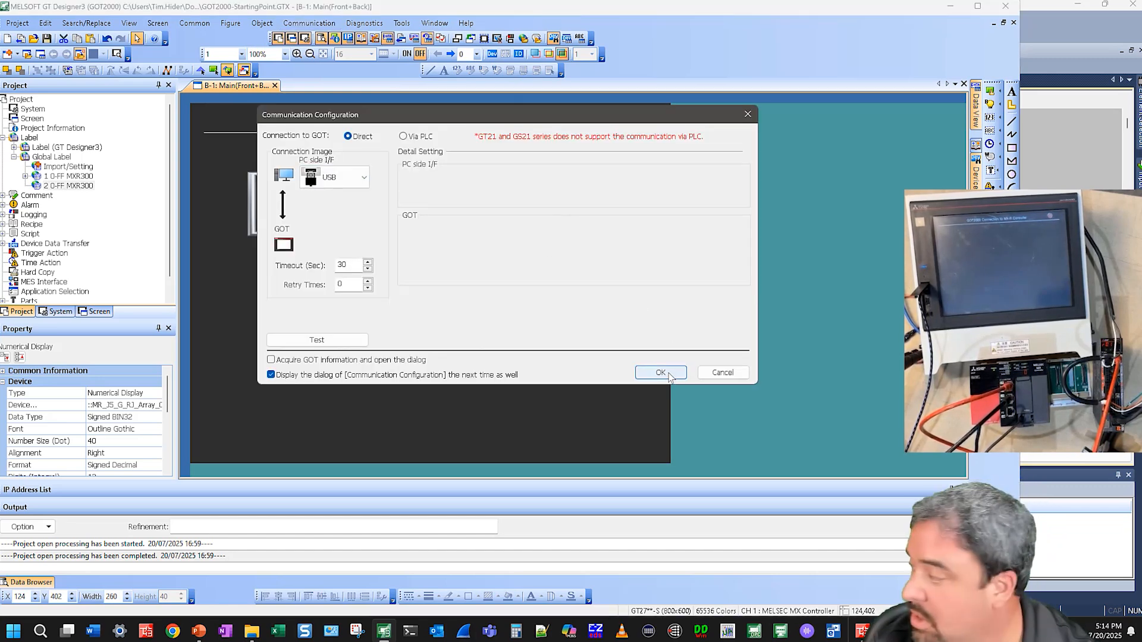
click(661, 373)
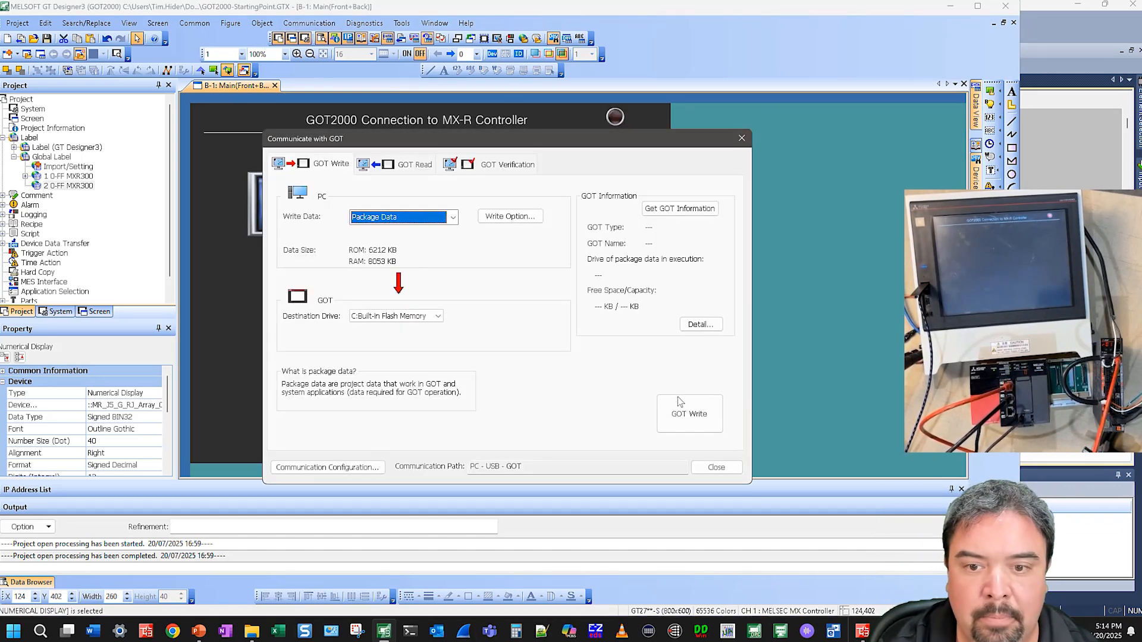
click(679, 397)
click(538, 354)
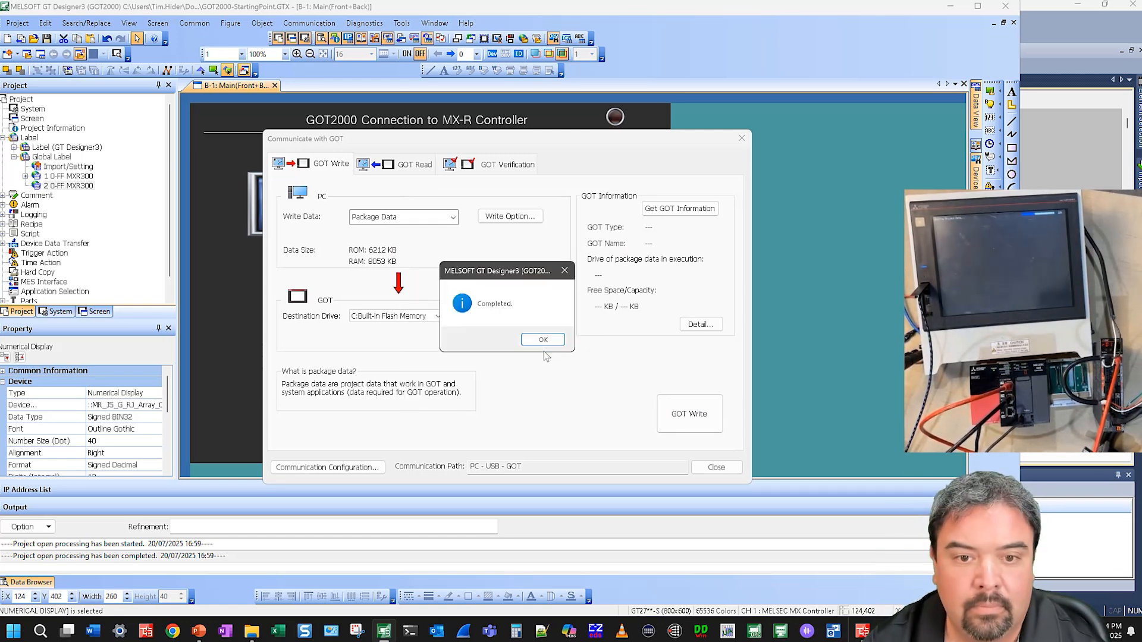
click(546, 341)
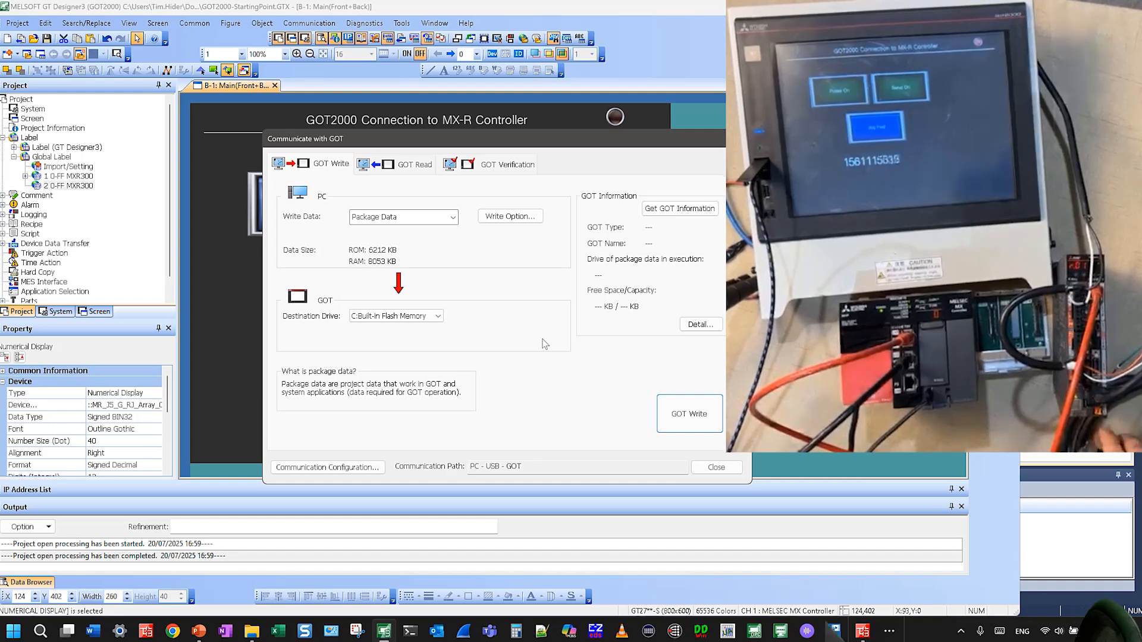
click(716, 467)
click(358, 278)
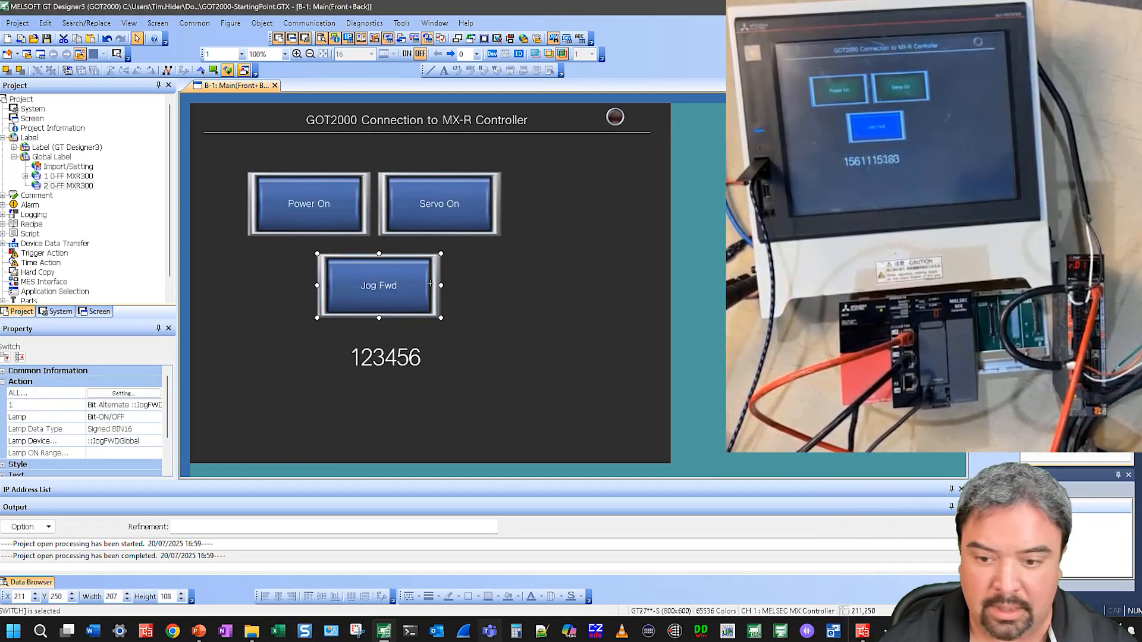
Switch to GX Works3, open the monitored ProgramBody, and set the AxisReset input to TRUE
click(835, 631)
click(59, 122)
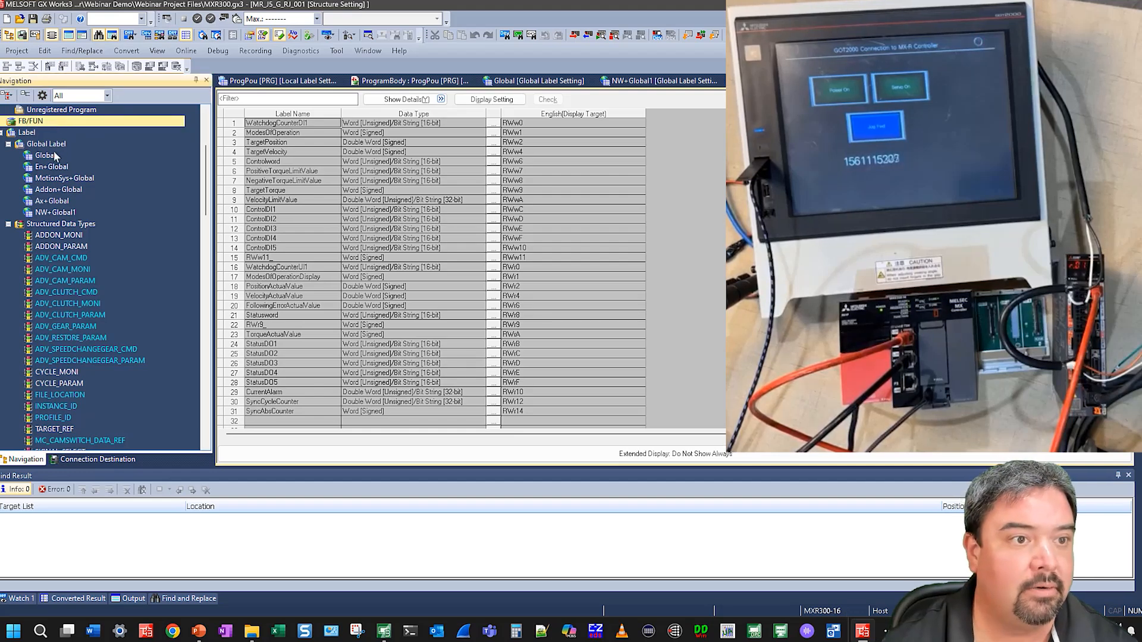
scroll(53, 167, up, 5)
double_click(74, 202)
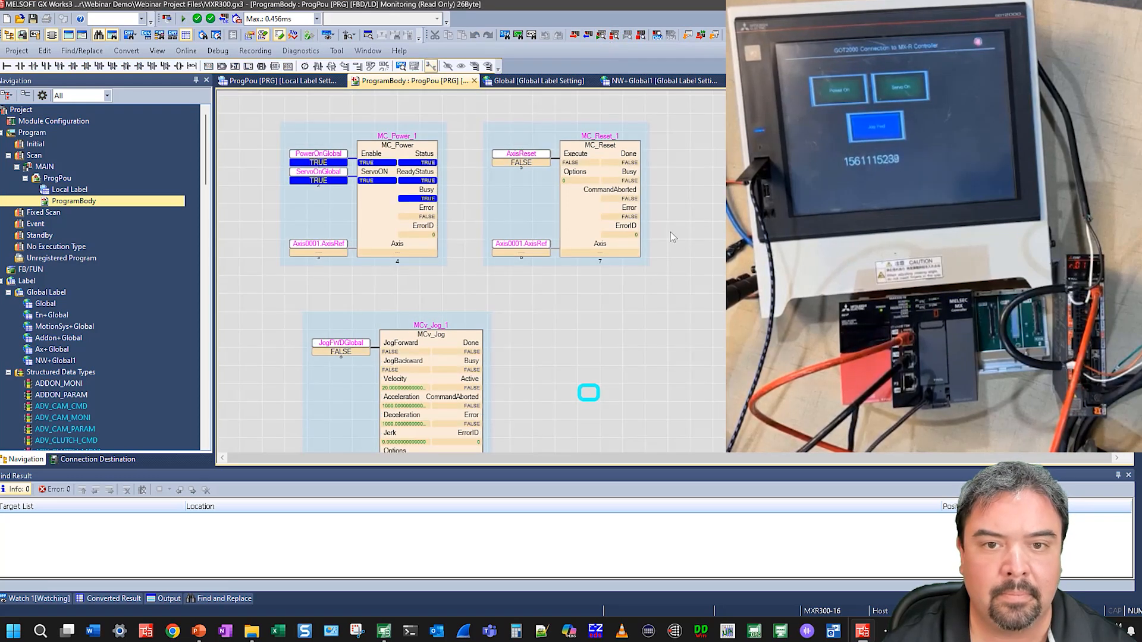
click(531, 156)
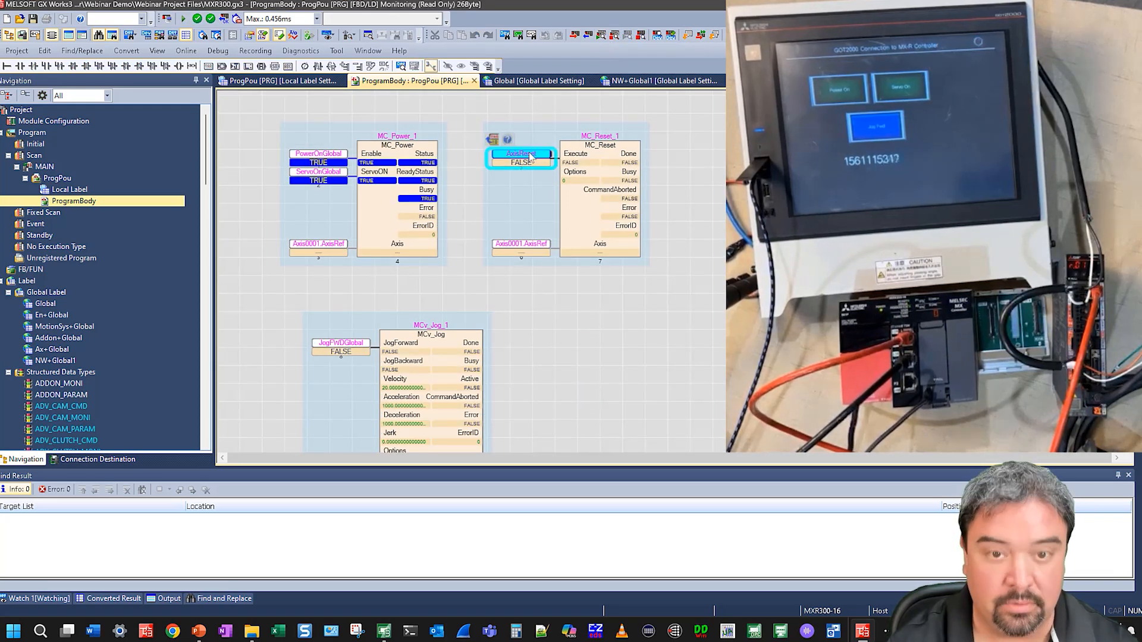
shift+double_click(531, 157)
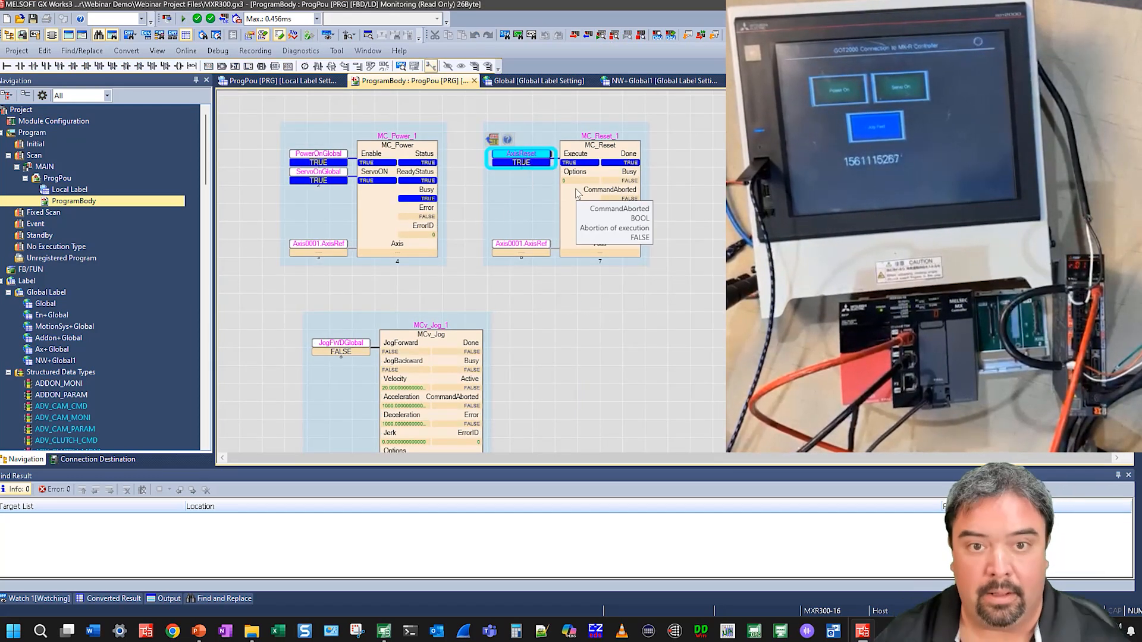